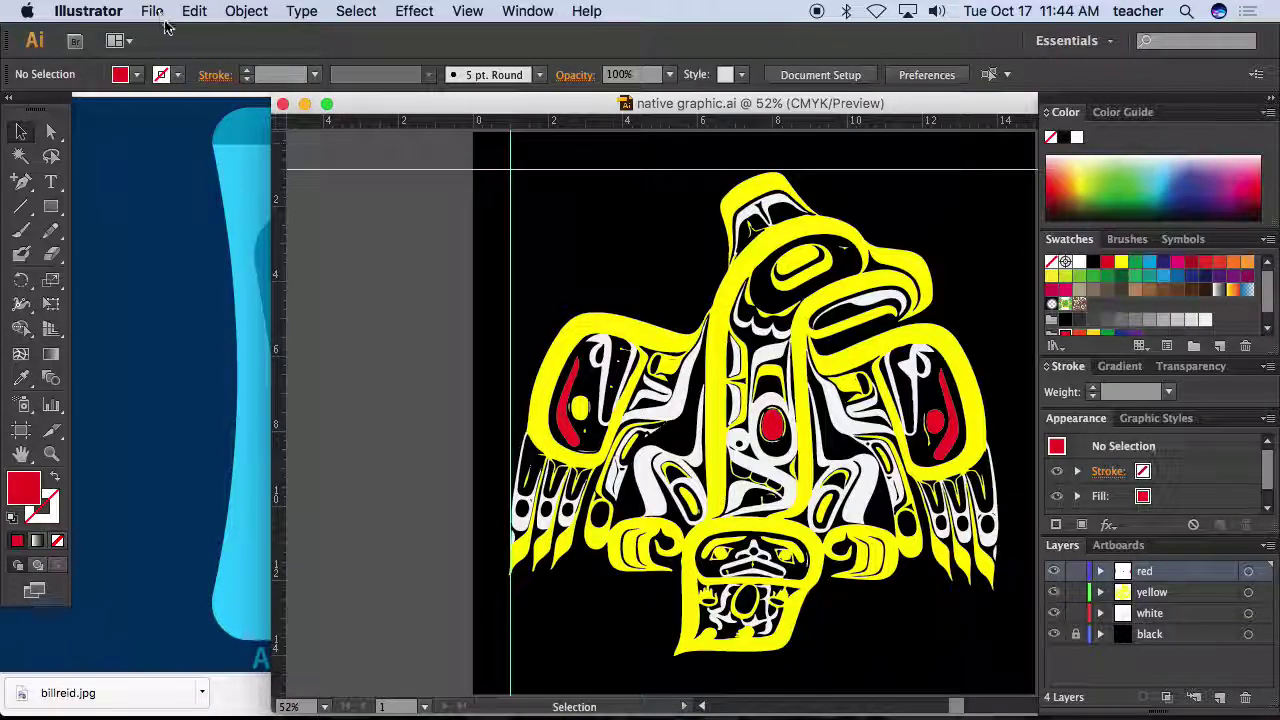
- Close the graphic.ai document and bring up the New Document dialog from the File menu
left_click(284, 105)
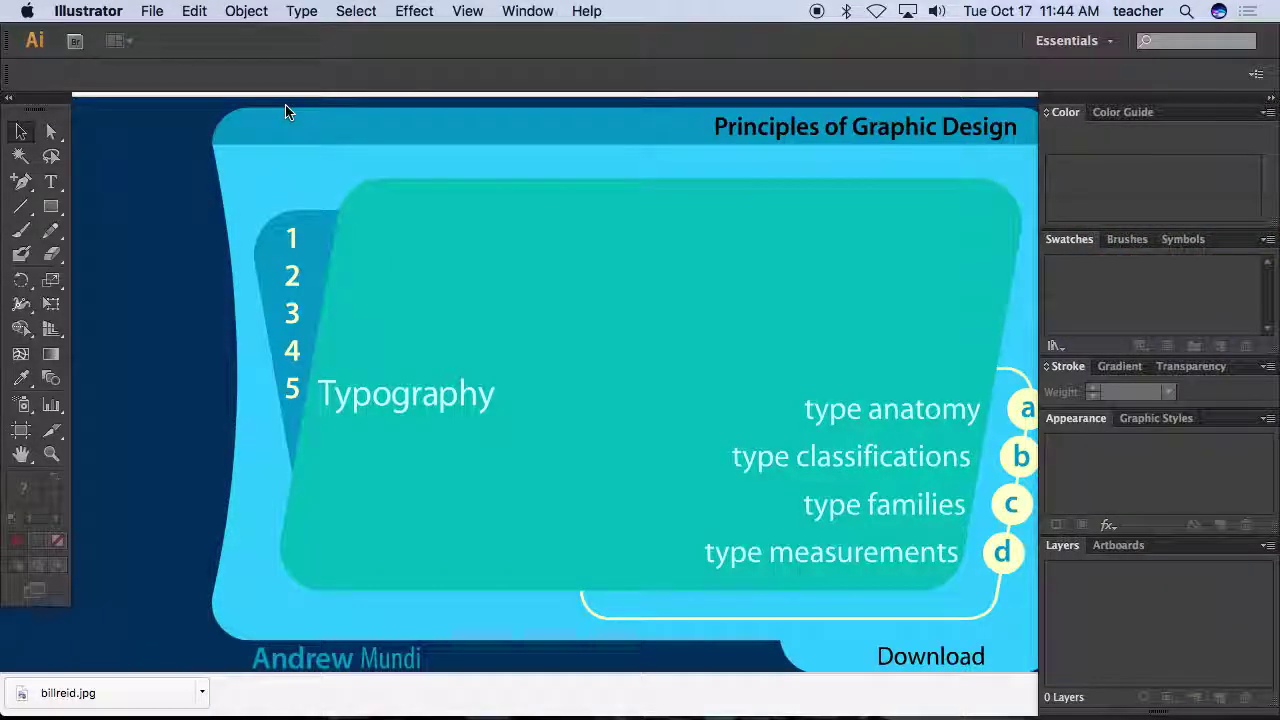
left_click(151, 11)
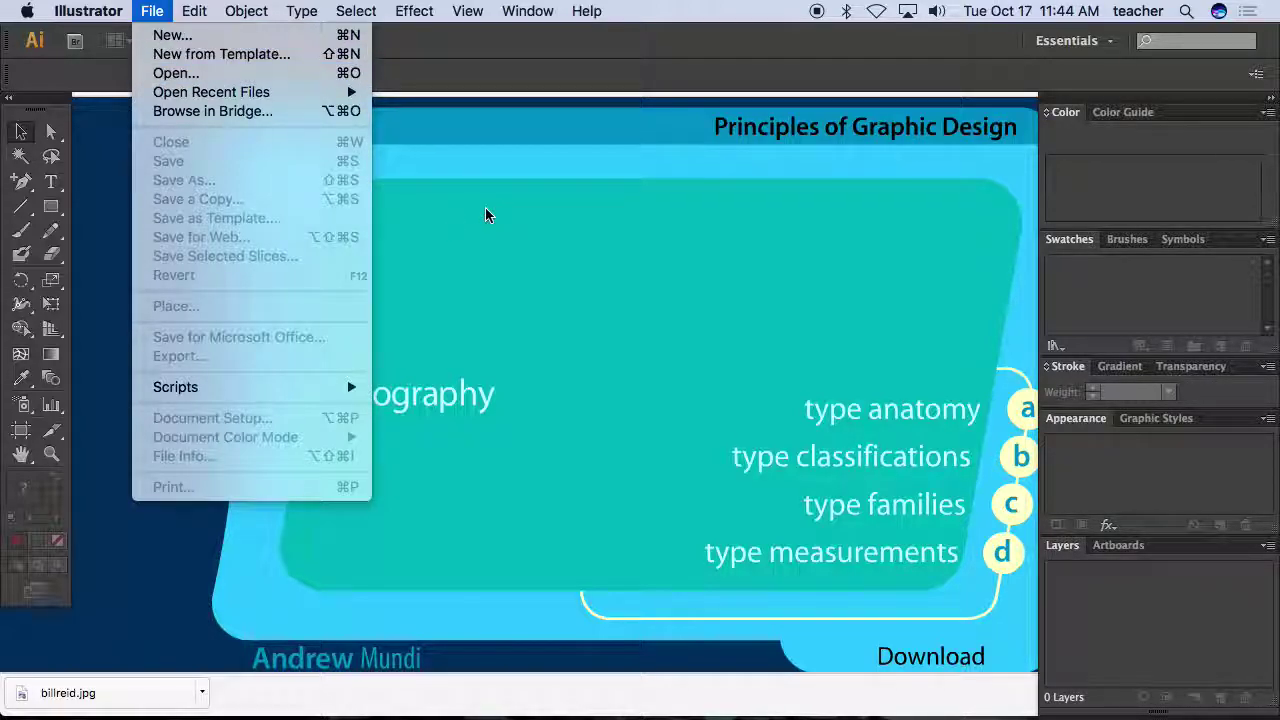
mouse_move(470, 12)
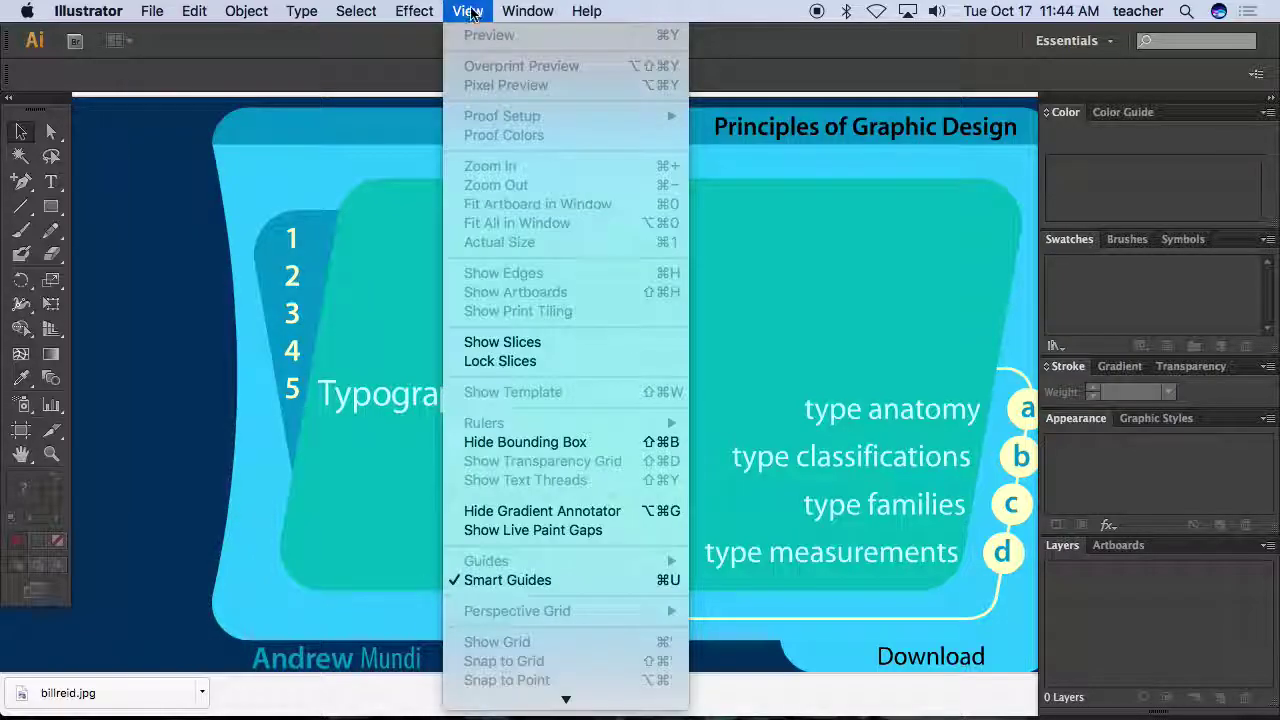
mouse_move(570, 704)
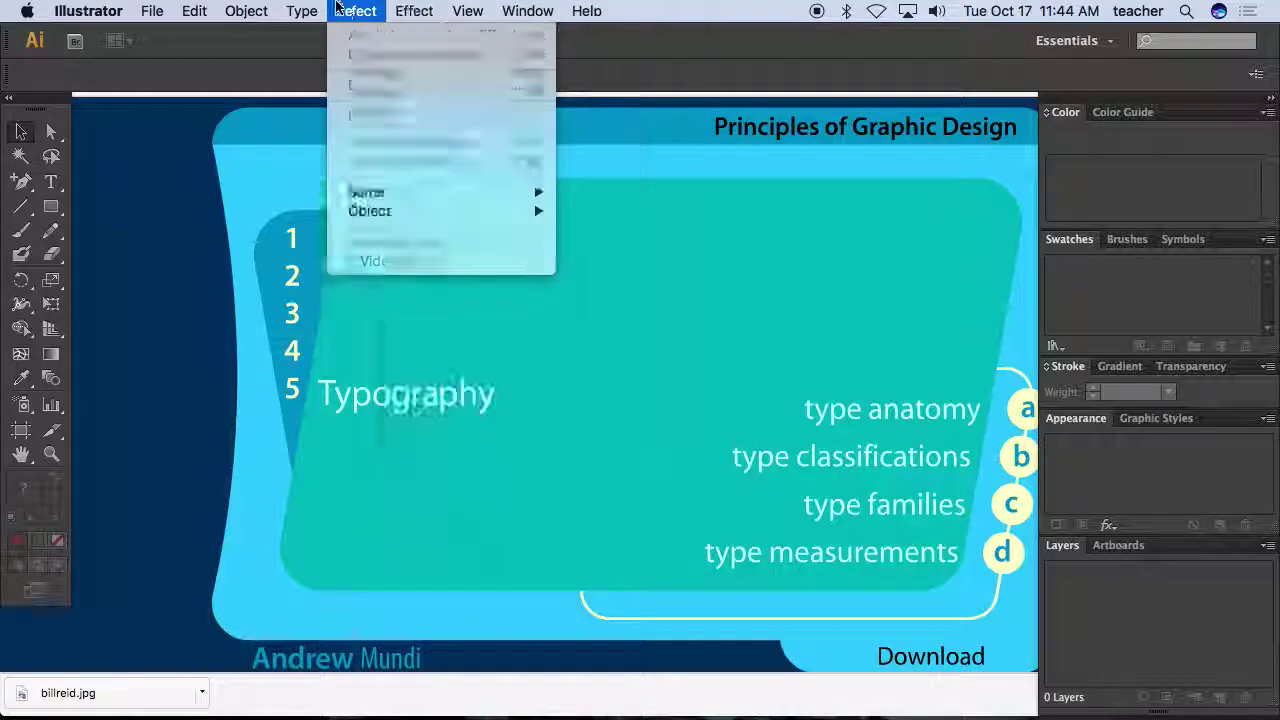
mouse_move(155, 10)
left_click(165, 35)
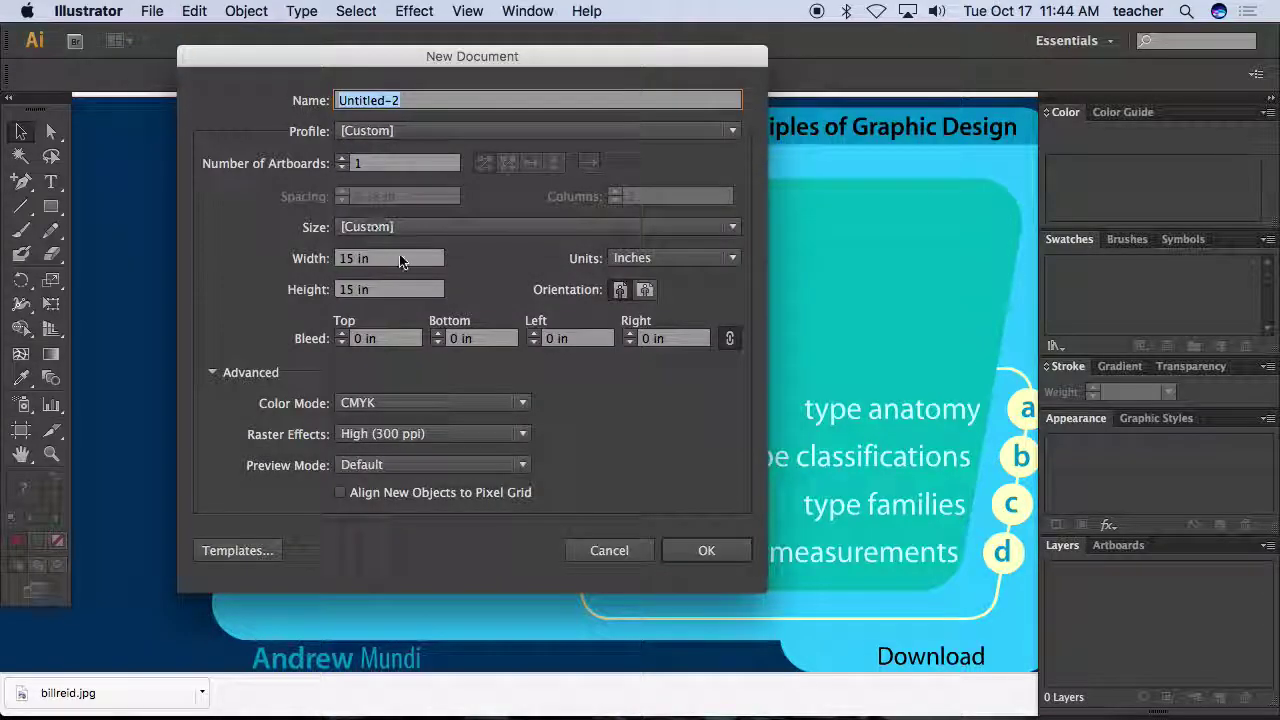
- Set the new document to the Print profile, Letter size 8.5 x 11 in, with Inches as units
left_click(432, 132)
left_click(368, 179)
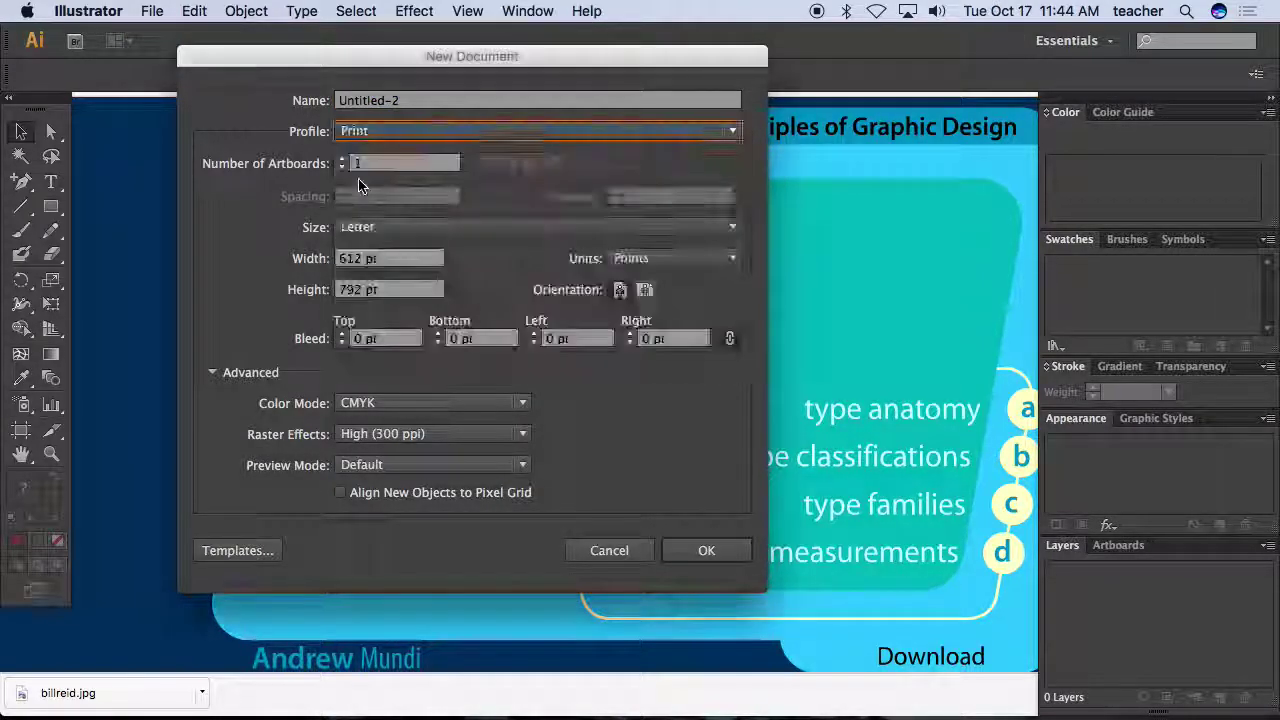
left_click(648, 262)
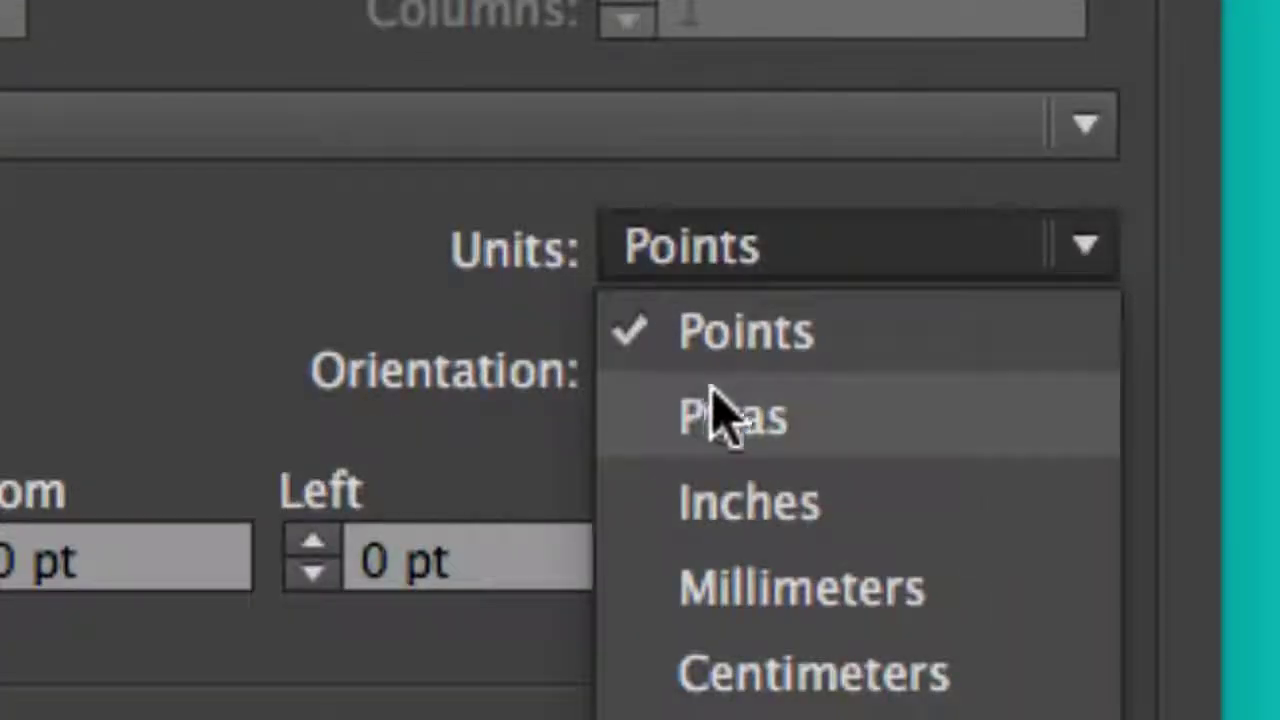
left_click(648, 324)
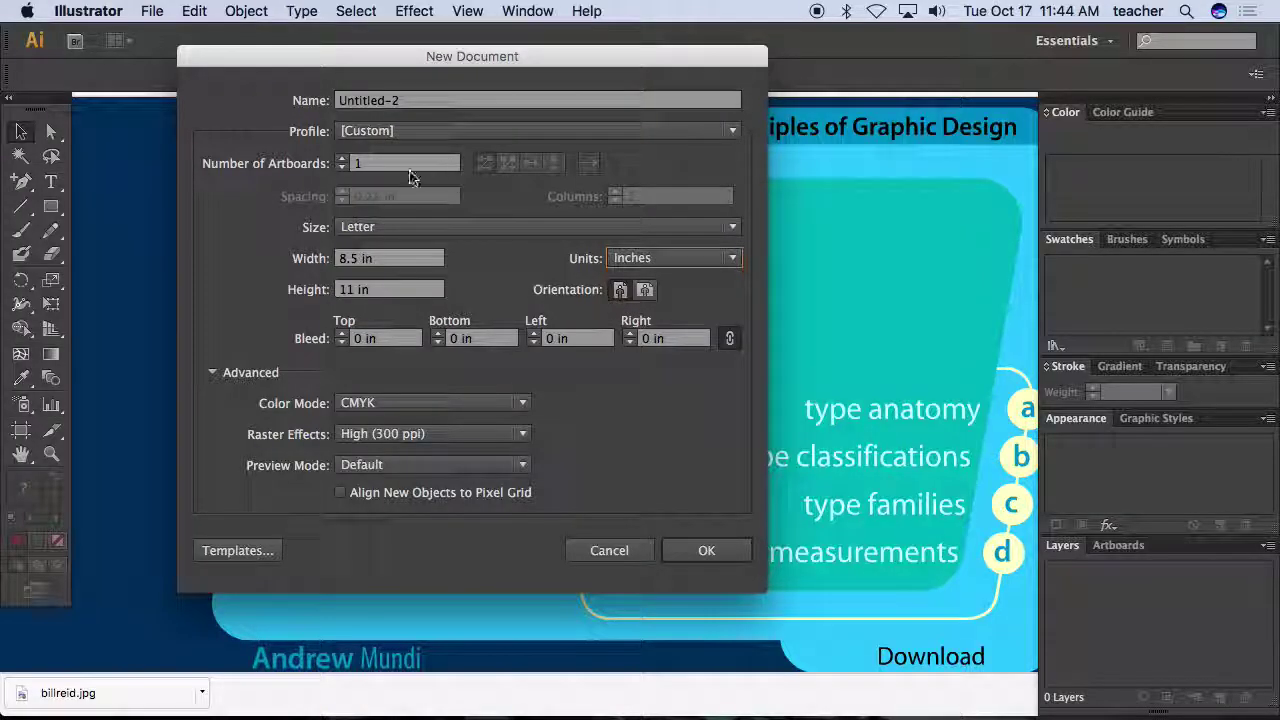
left_click(384, 227)
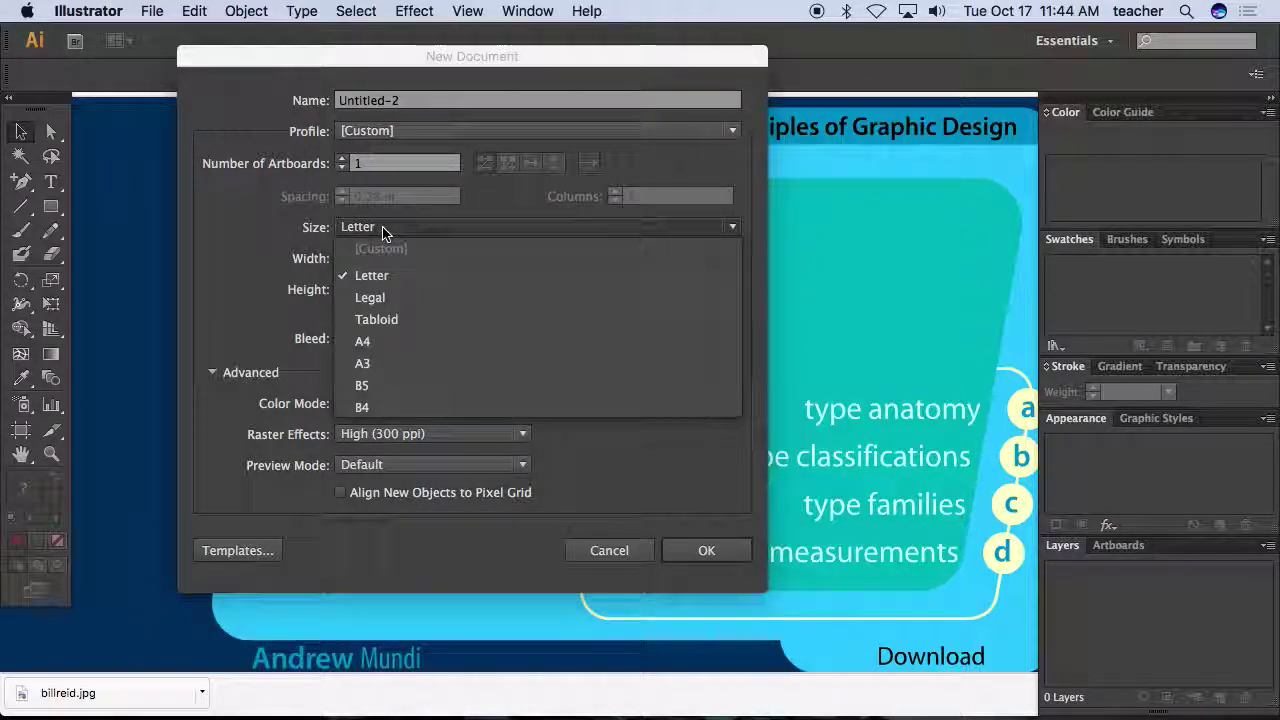
left_click(385, 276)
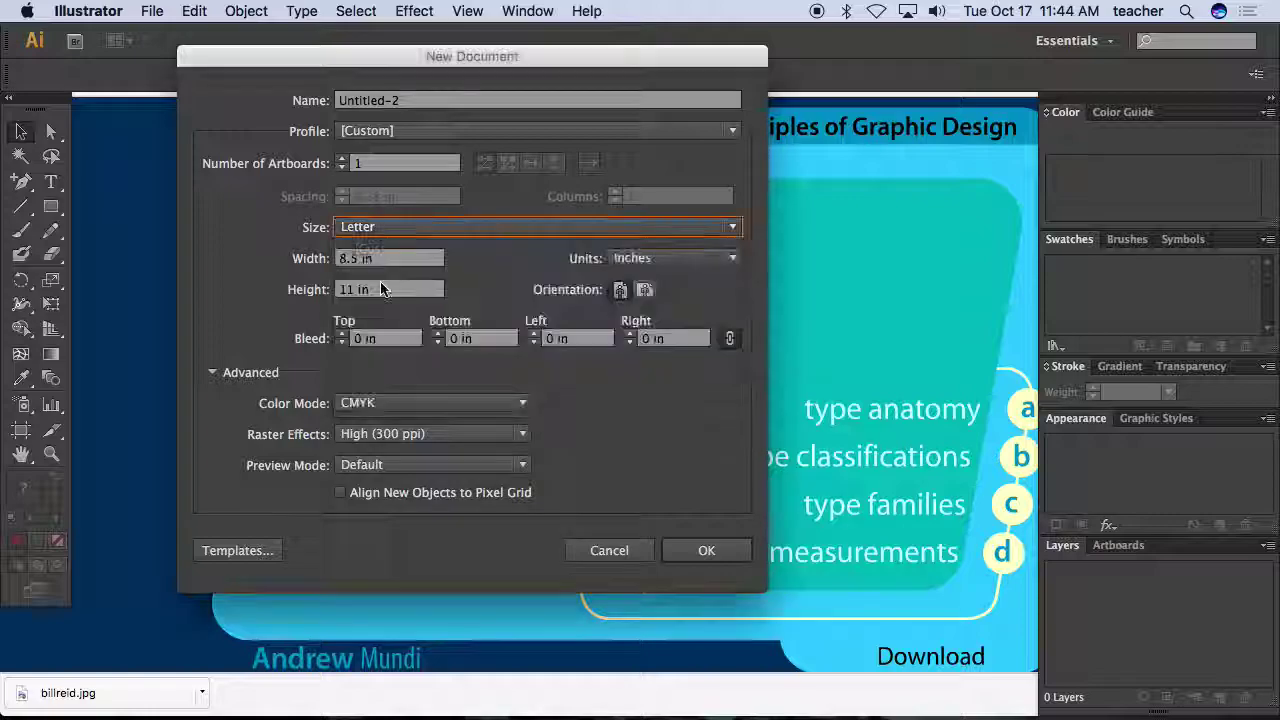
left_click(686, 258)
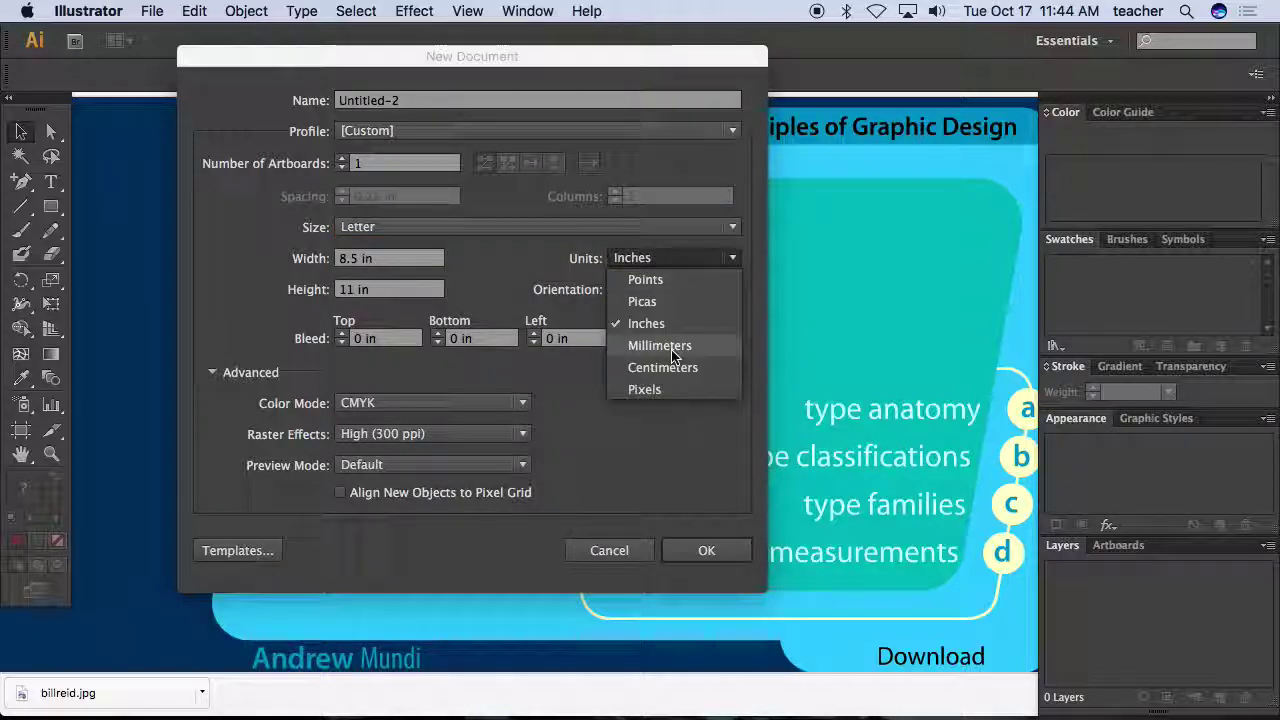
left_click(675, 367)
left_click(676, 258)
left_click(664, 278)
left_click(675, 258)
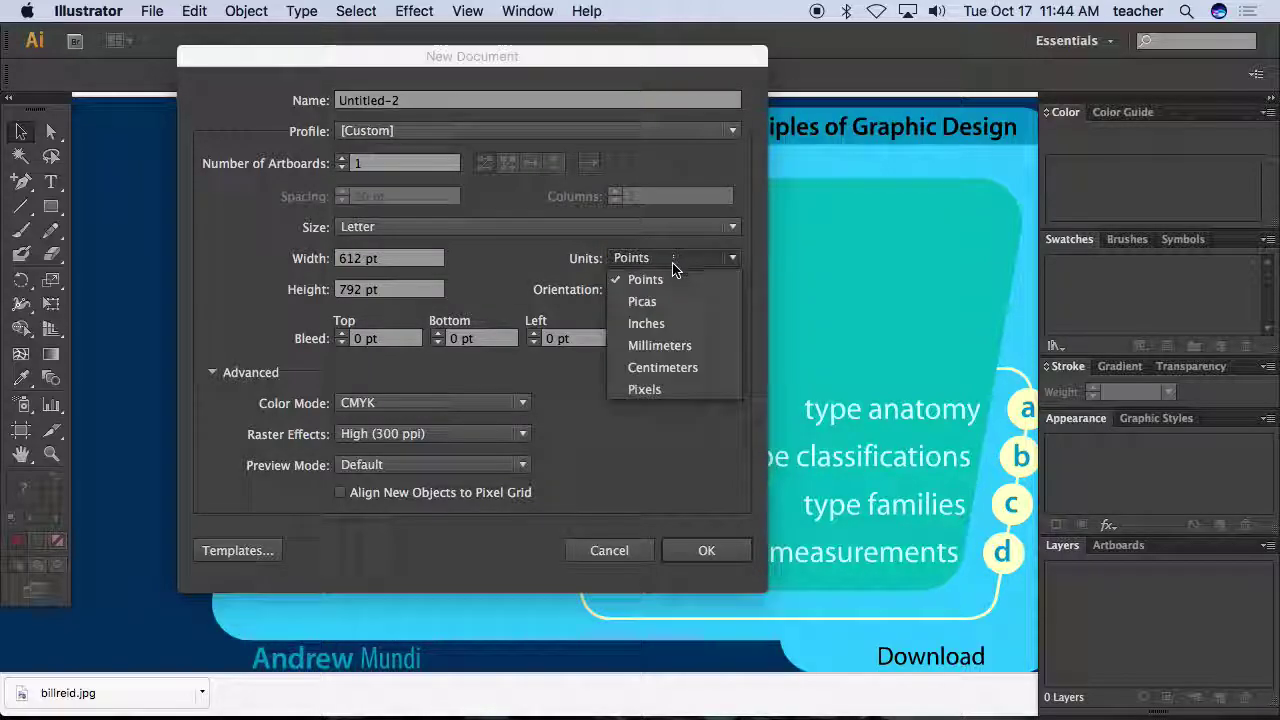
left_click(668, 318)
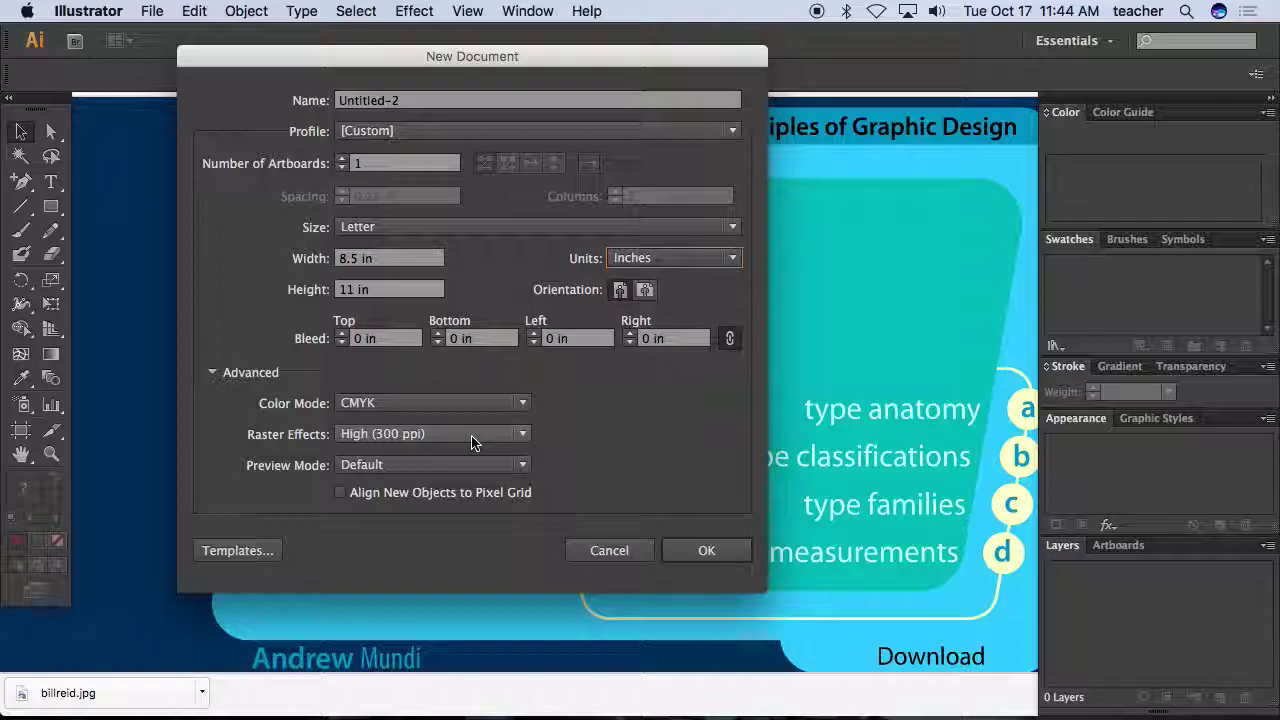
- Create the Letter document and choose the plain Type Tool from the type tools flyout
left_click(686, 550)
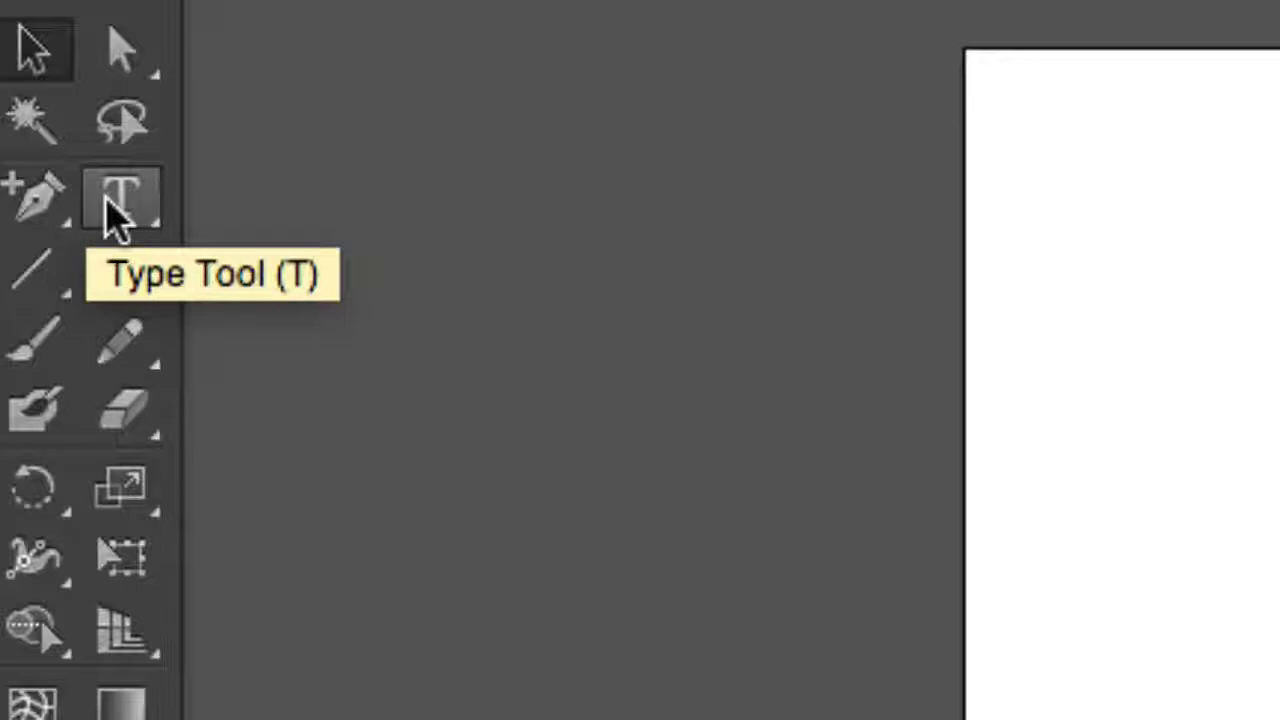
left_click(115, 210)
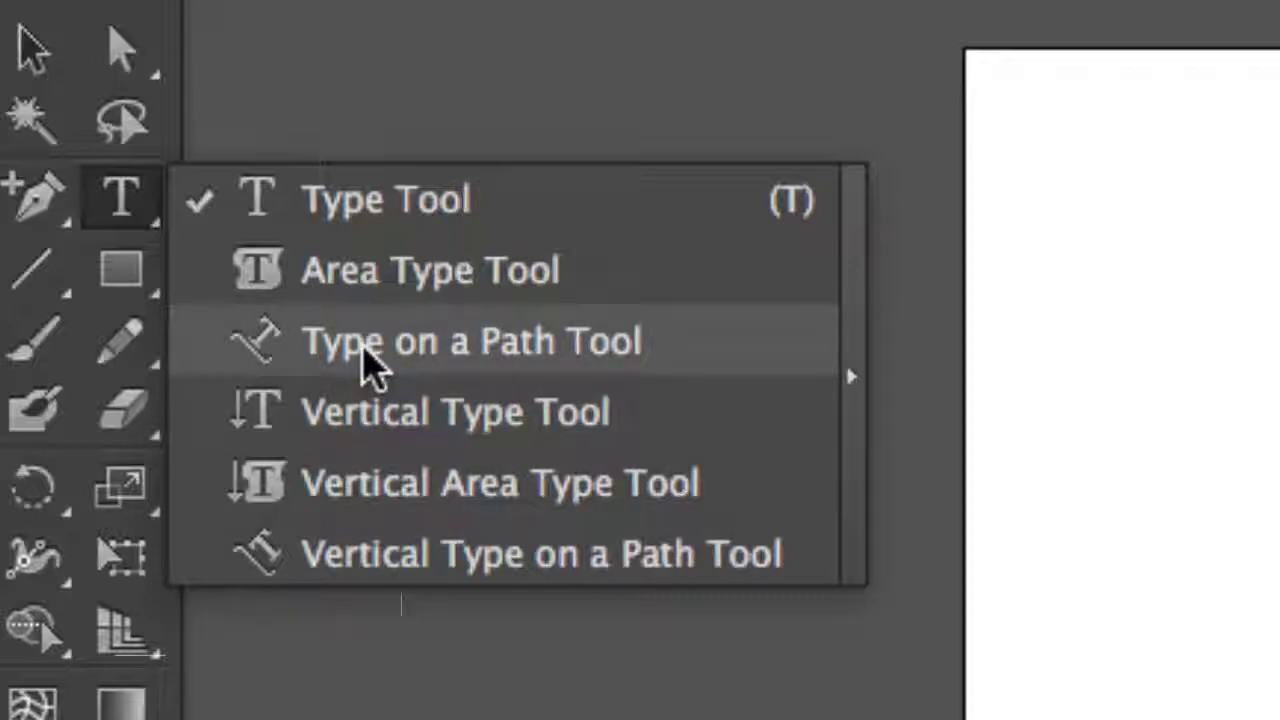
left_click(364, 208)
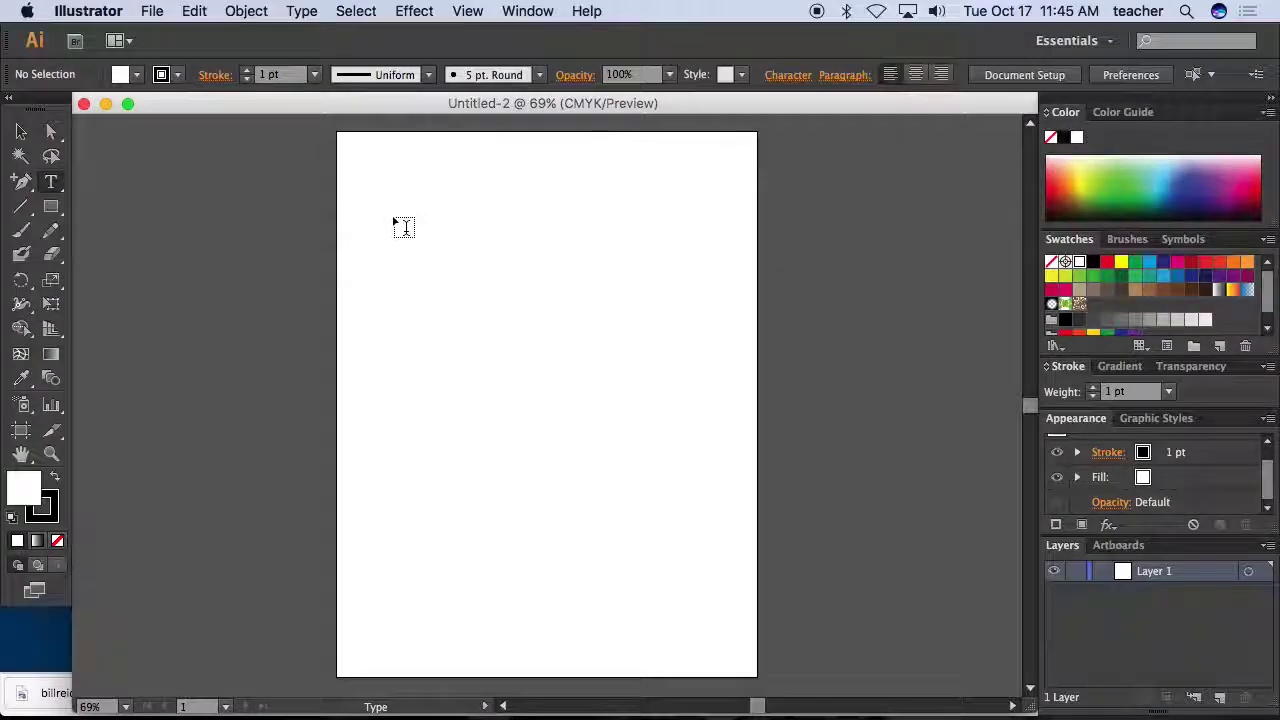
- Type FRESH, scale it up to a large size and move it to the page top
left_click(392, 214)
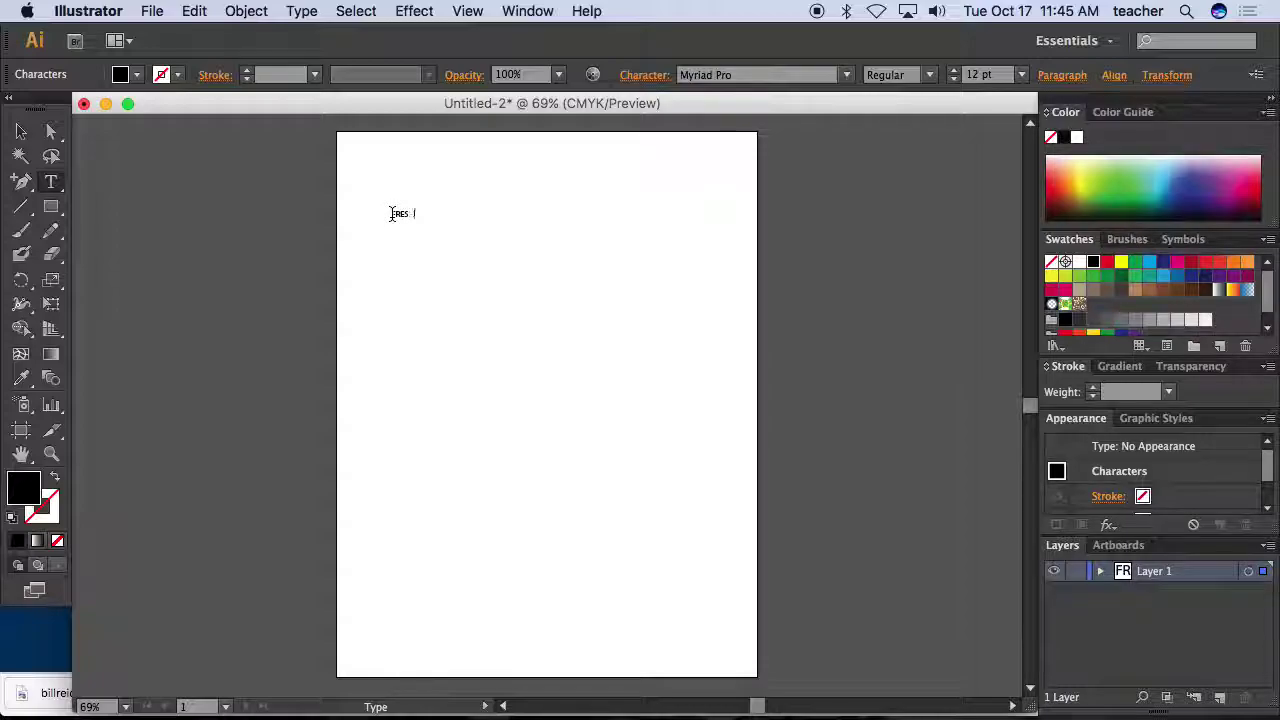
left_click(22, 133)
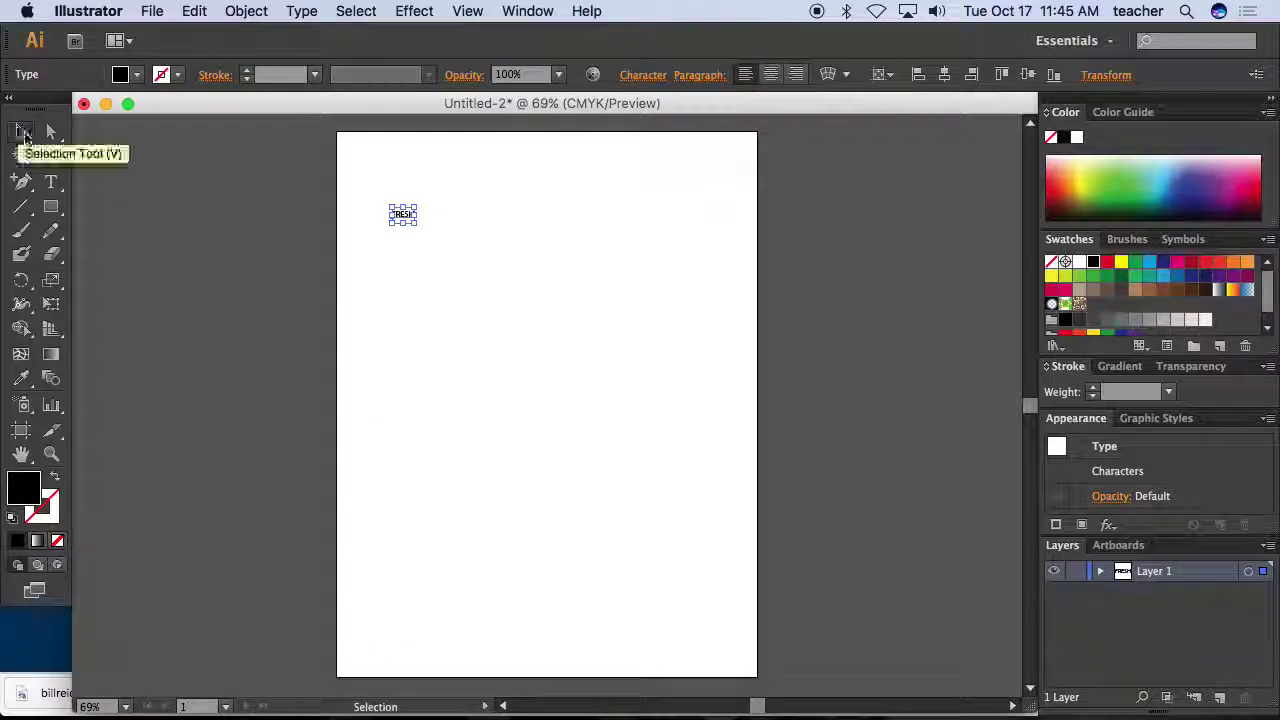
left_click_drag(416, 225, 746, 438)
left_click_drag(645, 347, 659, 128)
- Change FRESH's font to Helvetica Neue LT Std, after briefly trying Noteworthy
double_click(607, 208)
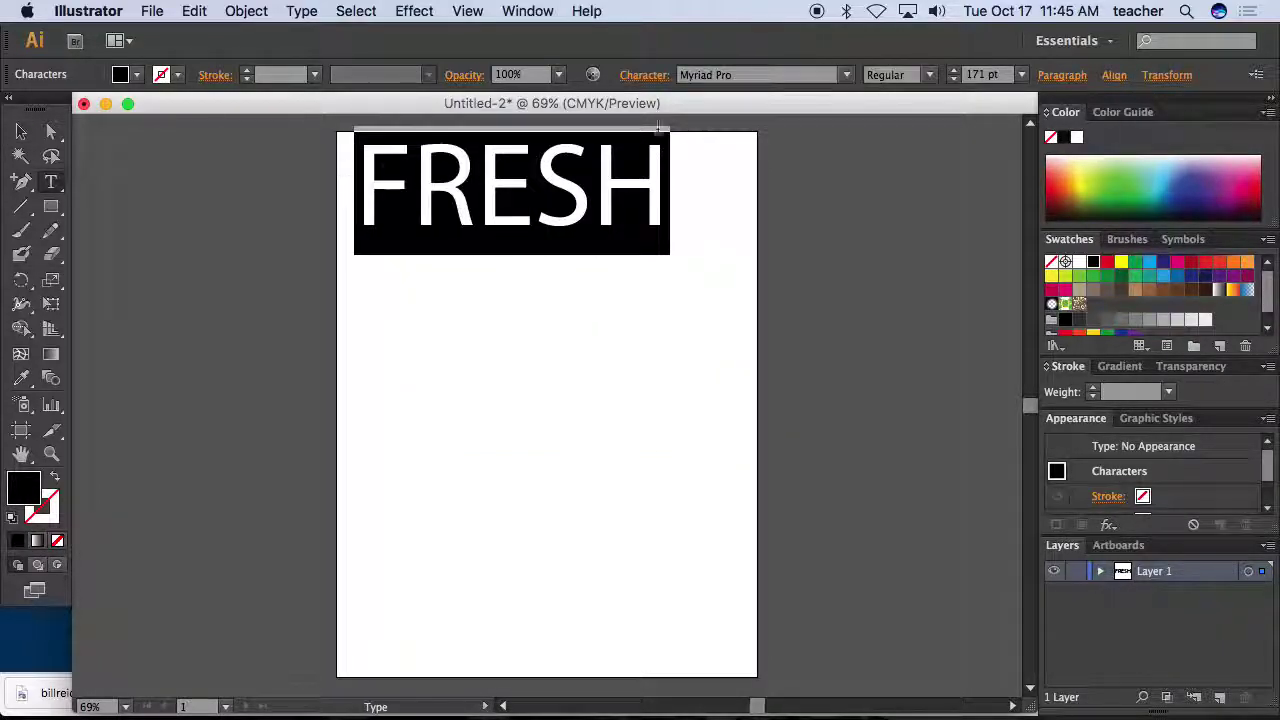
left_click(847, 76)
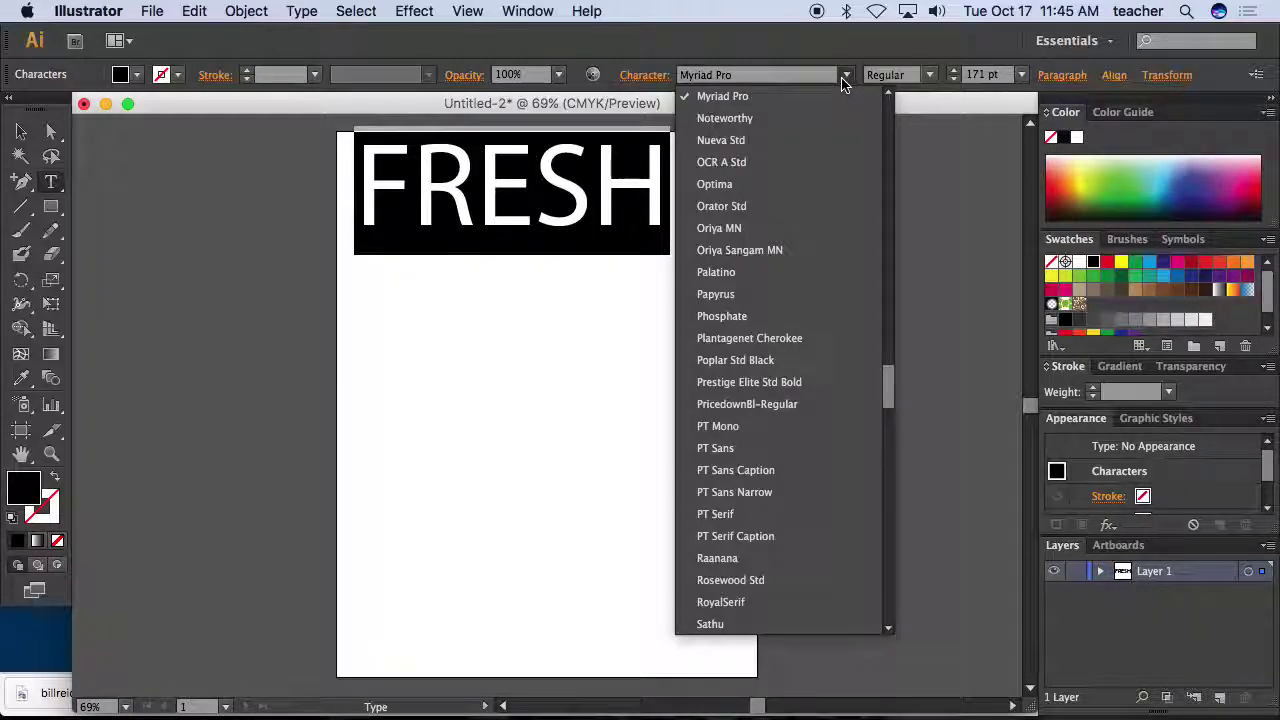
left_click(777, 118)
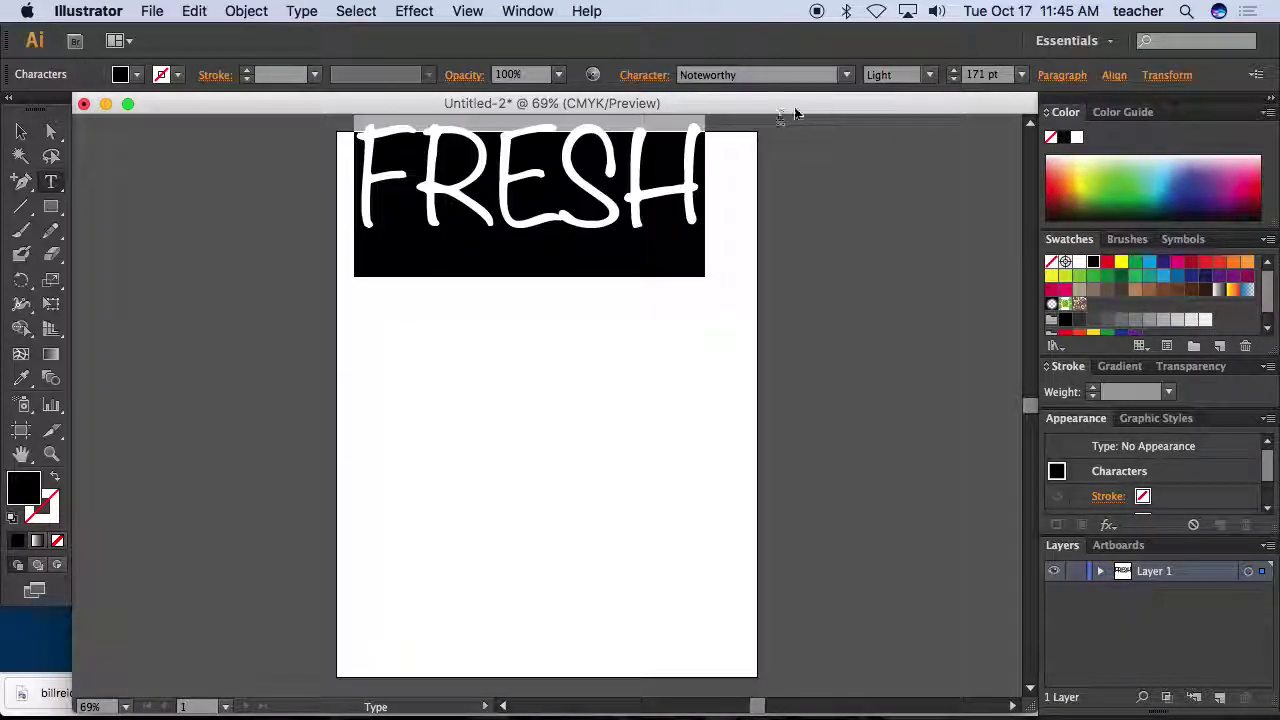
left_click(847, 75)
scroll(887, 380, "up", 1)
left_click_drag(887, 374, 889, 273)
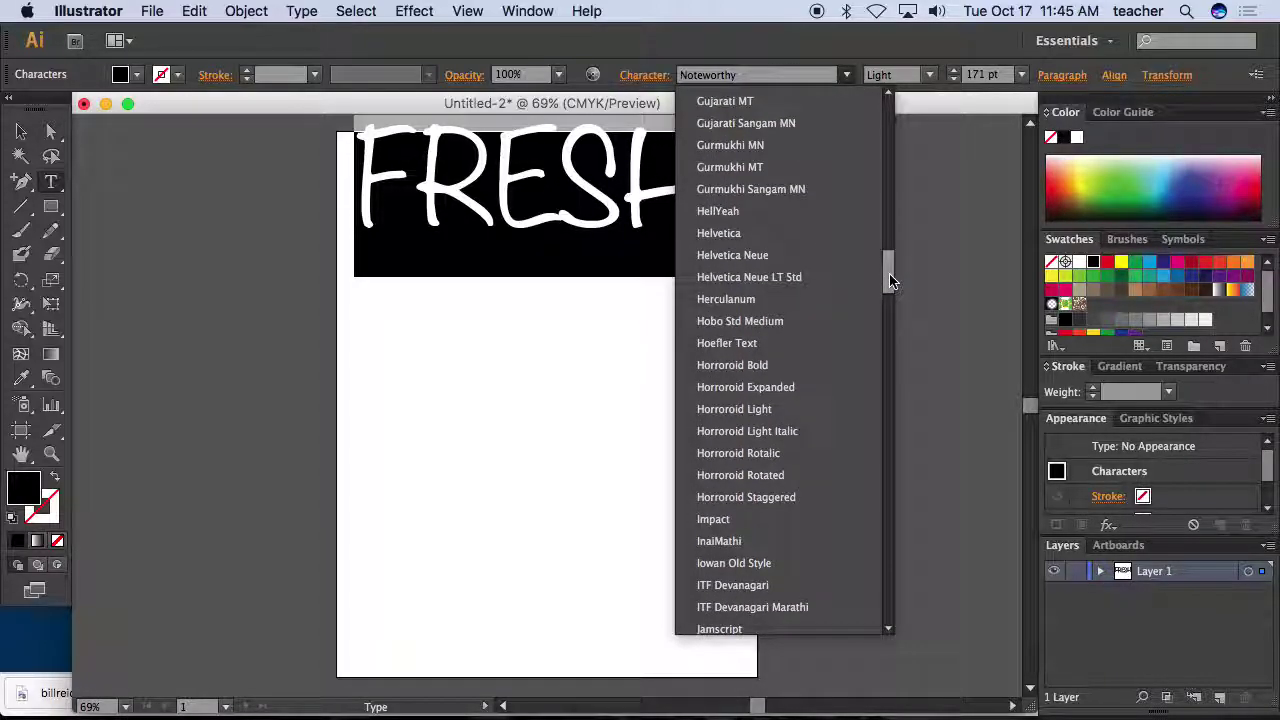
left_click(752, 277)
left_click(925, 75)
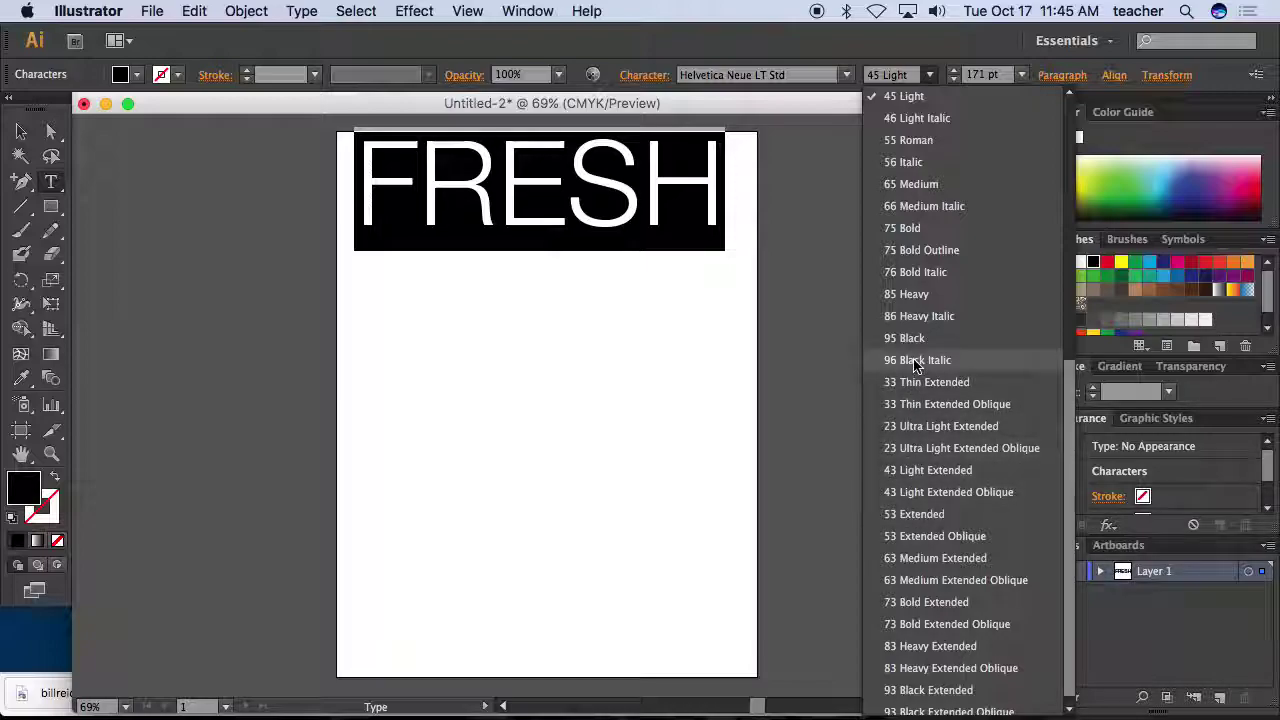
- Read the type families section of the graphic design site in Chrome, then return to Illustrator
mouse_move(824, 712)
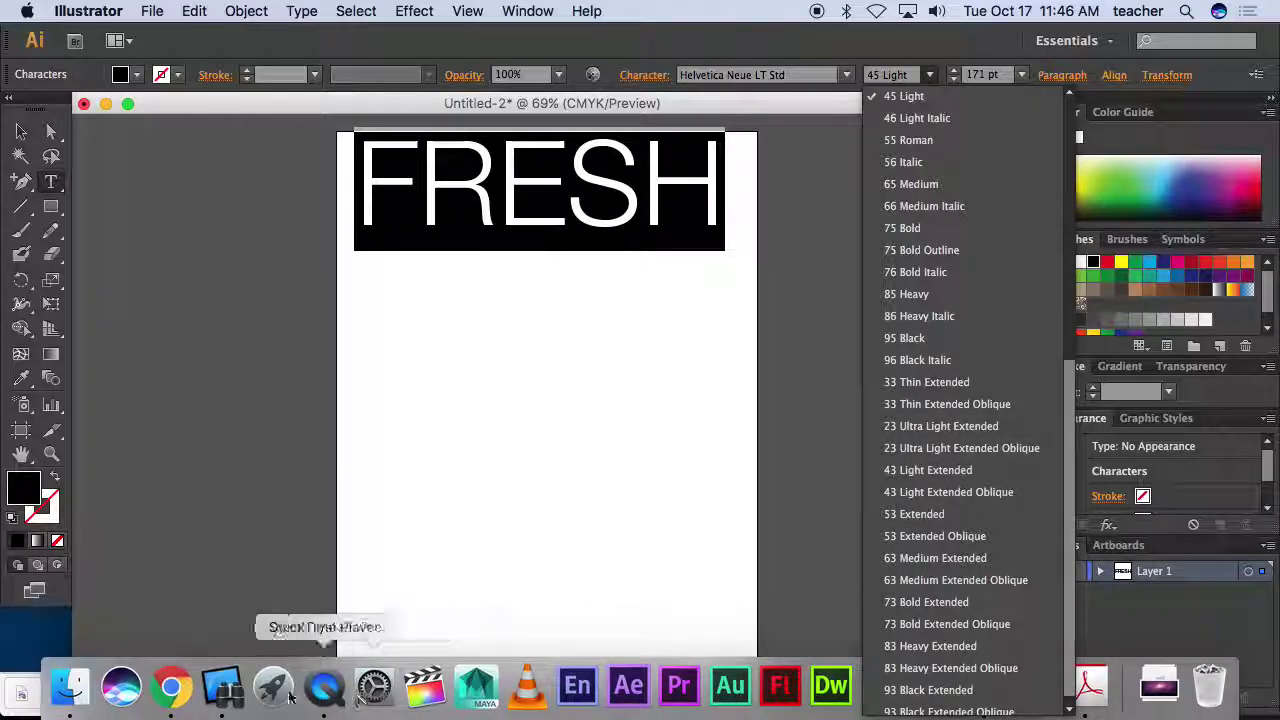
left_click(171, 686)
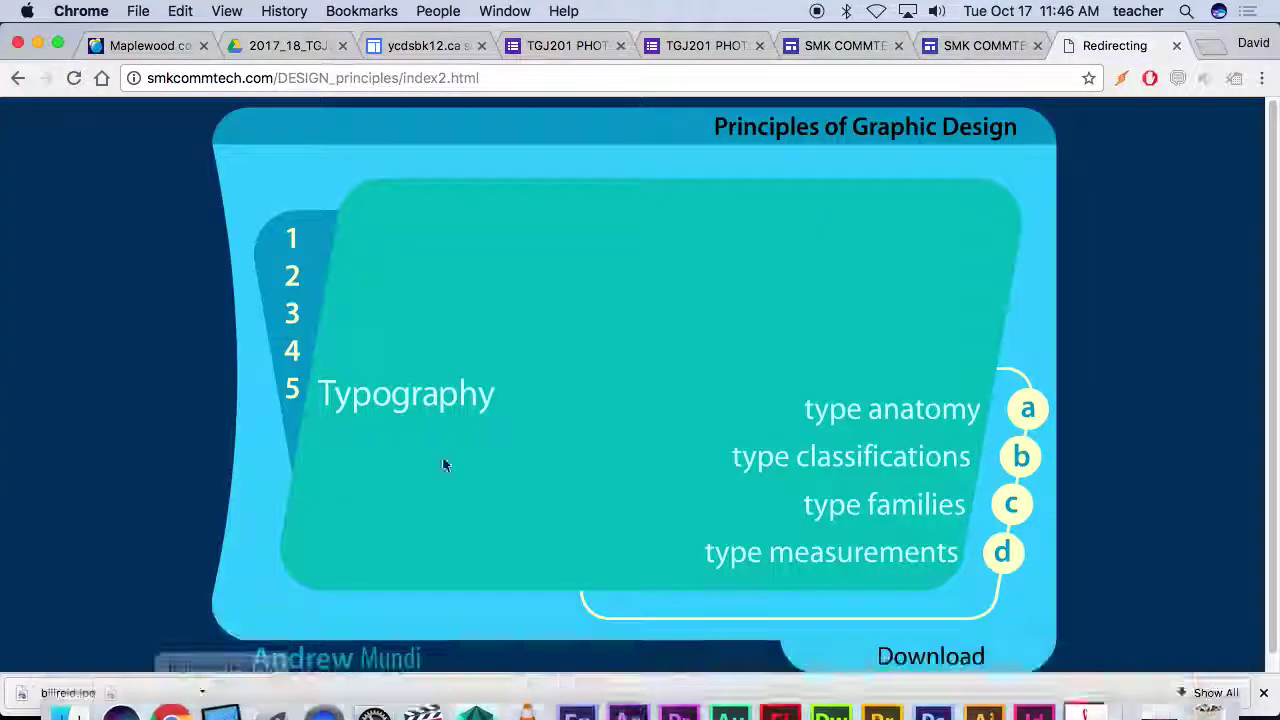
left_click(1015, 455)
left_click(1013, 504)
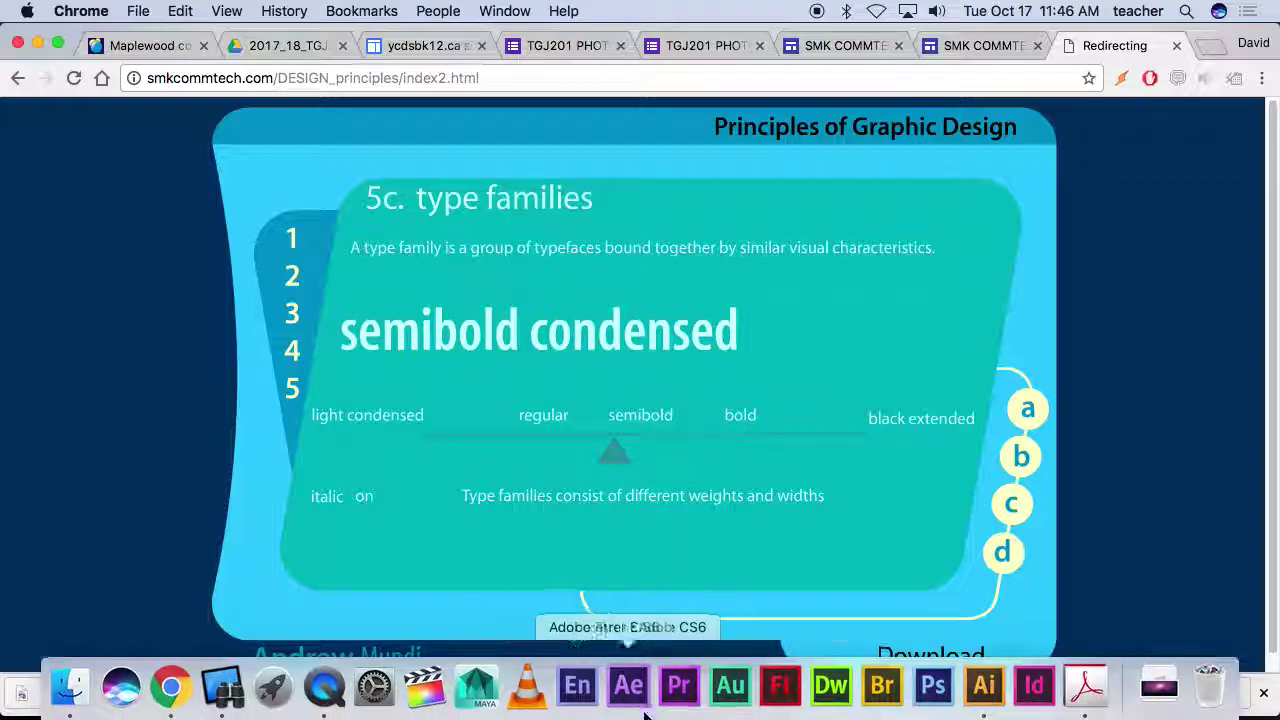
left_click(983, 688)
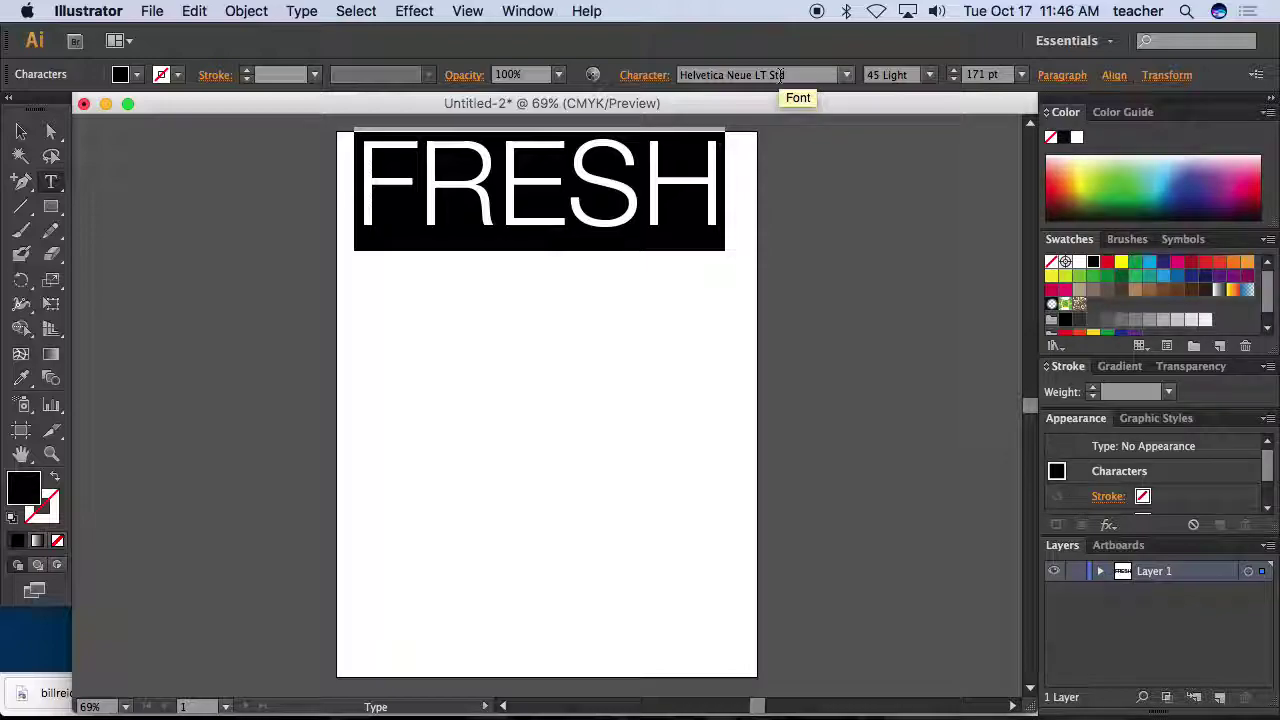
left_click(929, 75)
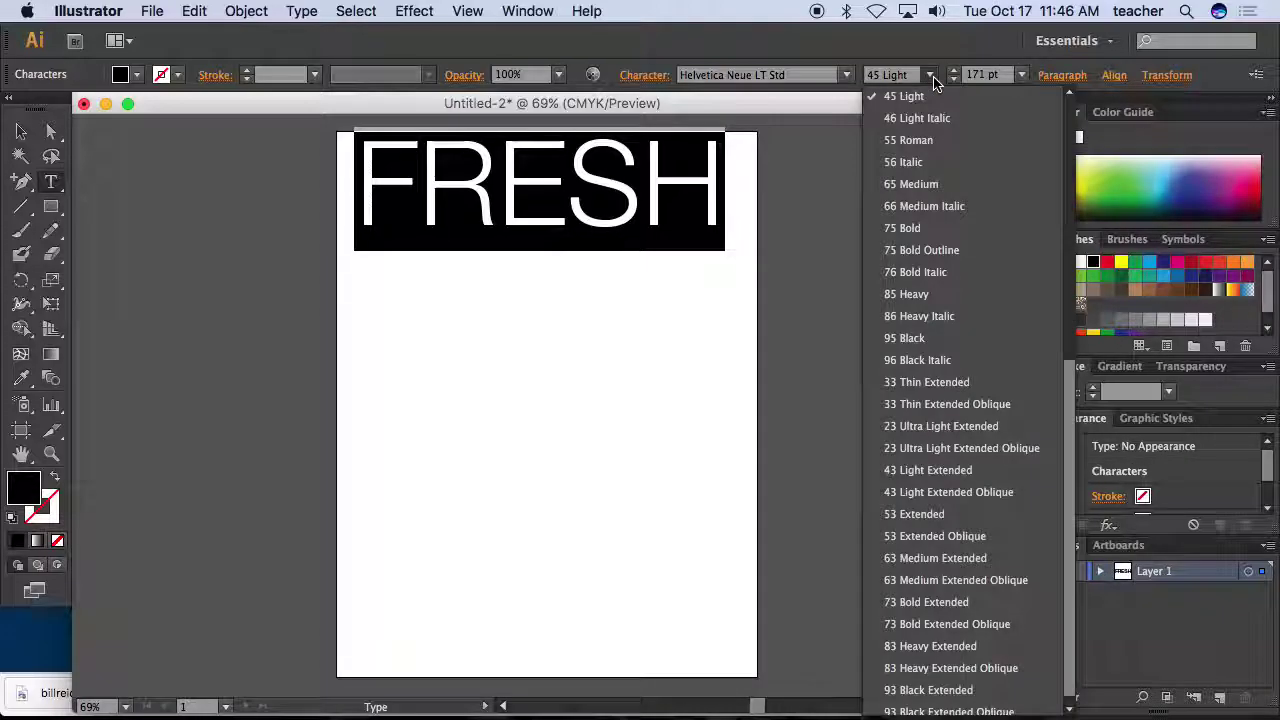
left_click(910, 228)
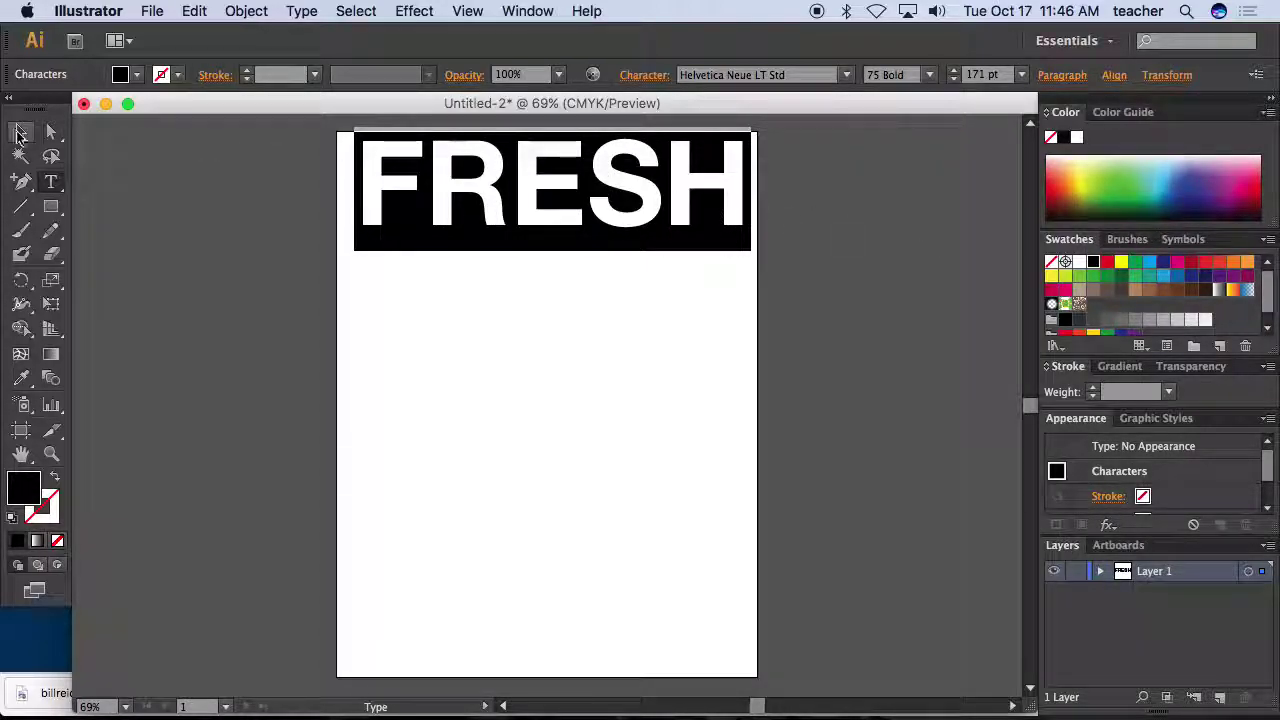
left_click(21, 133)
left_click_drag(467, 218, 456, 218)
left_click(523, 264)
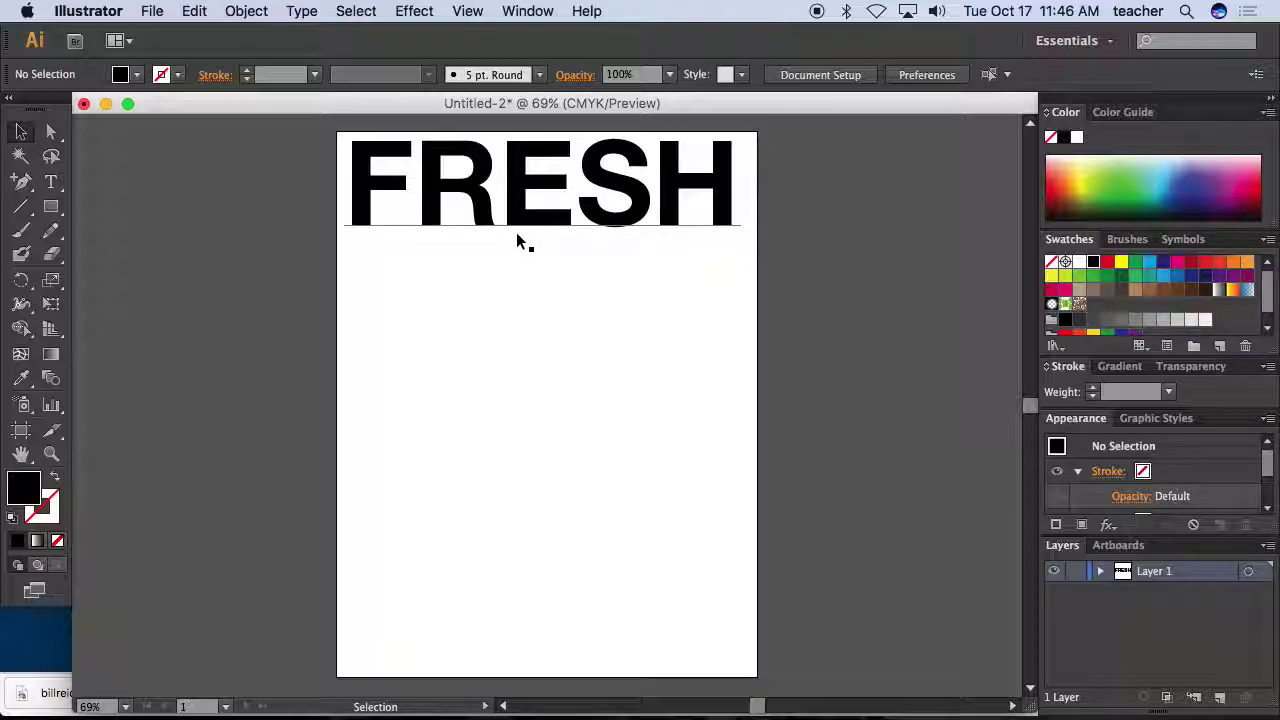
mouse_move(678, 705)
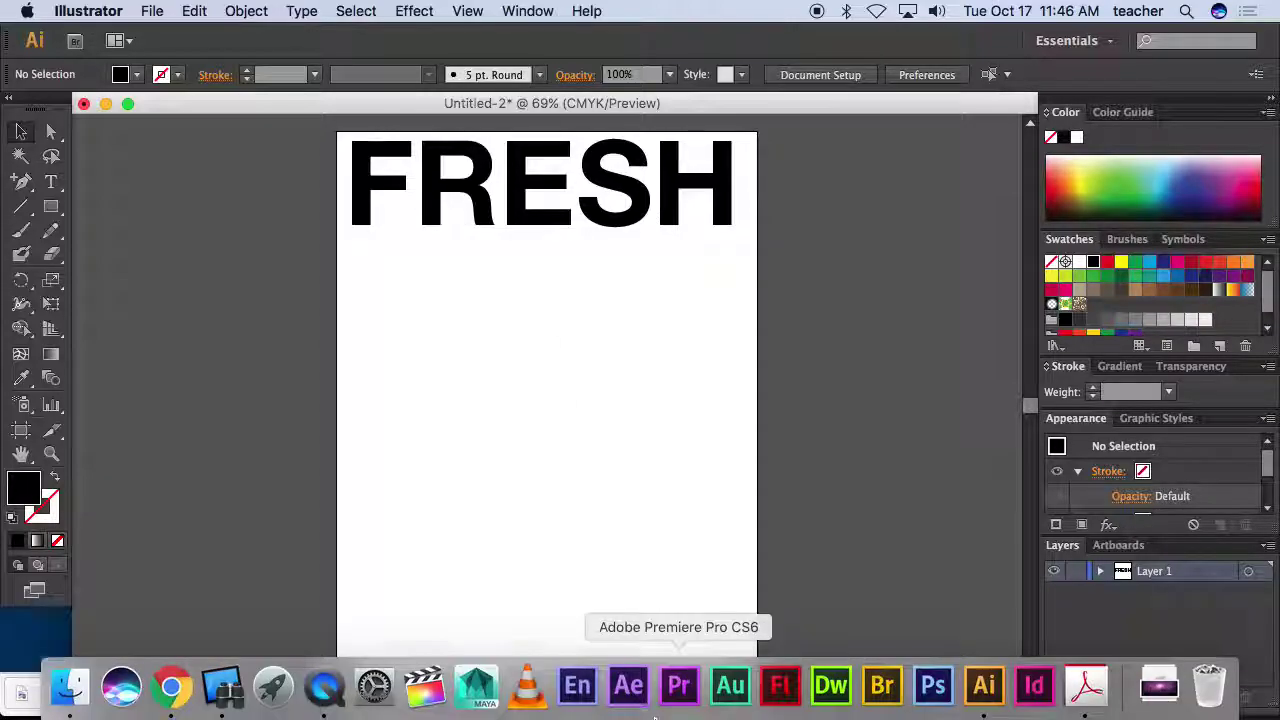
- Open the 5d type measurements section on kerning and tracking in Chrome's Typography chapter
left_click(171, 686)
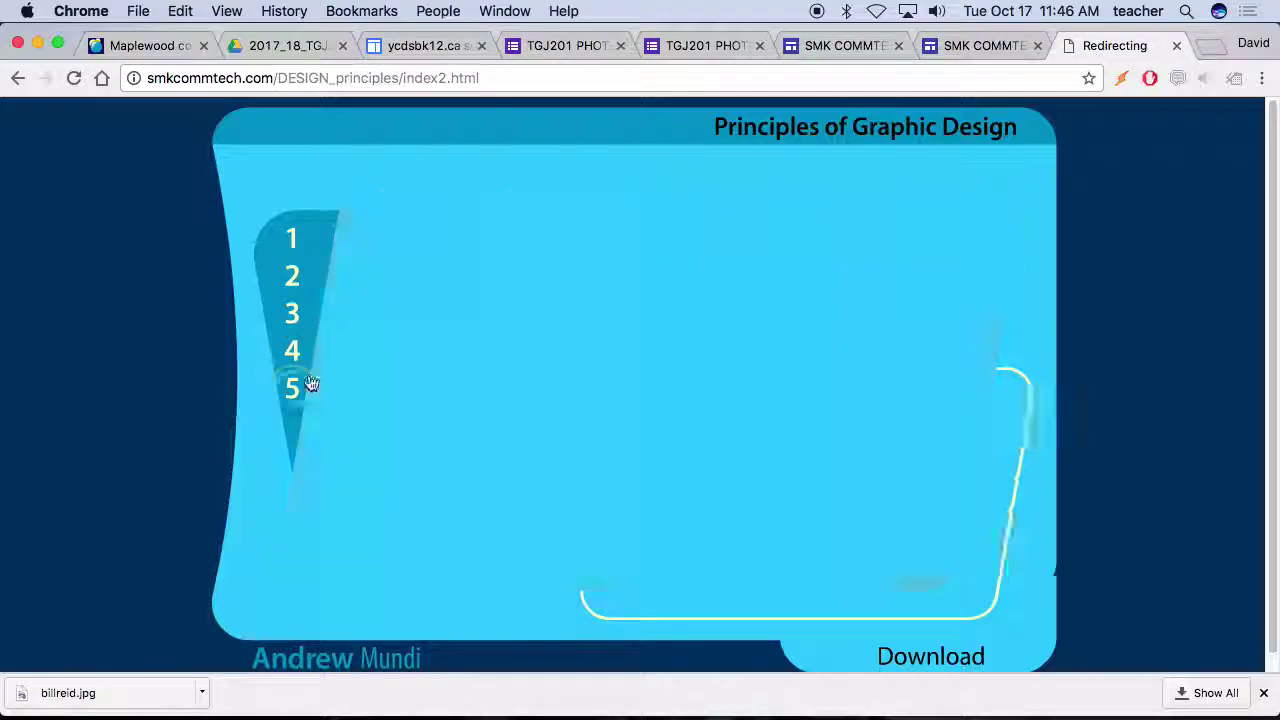
left_click(311, 384)
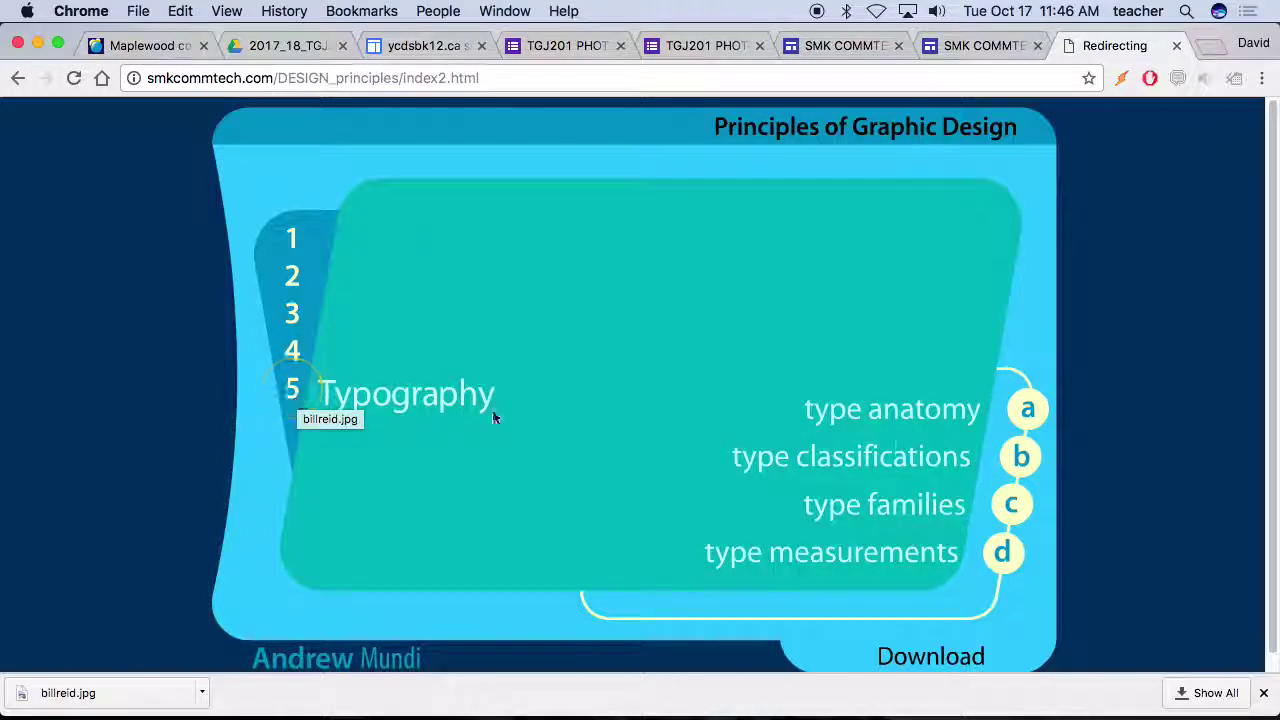
left_click(1014, 503)
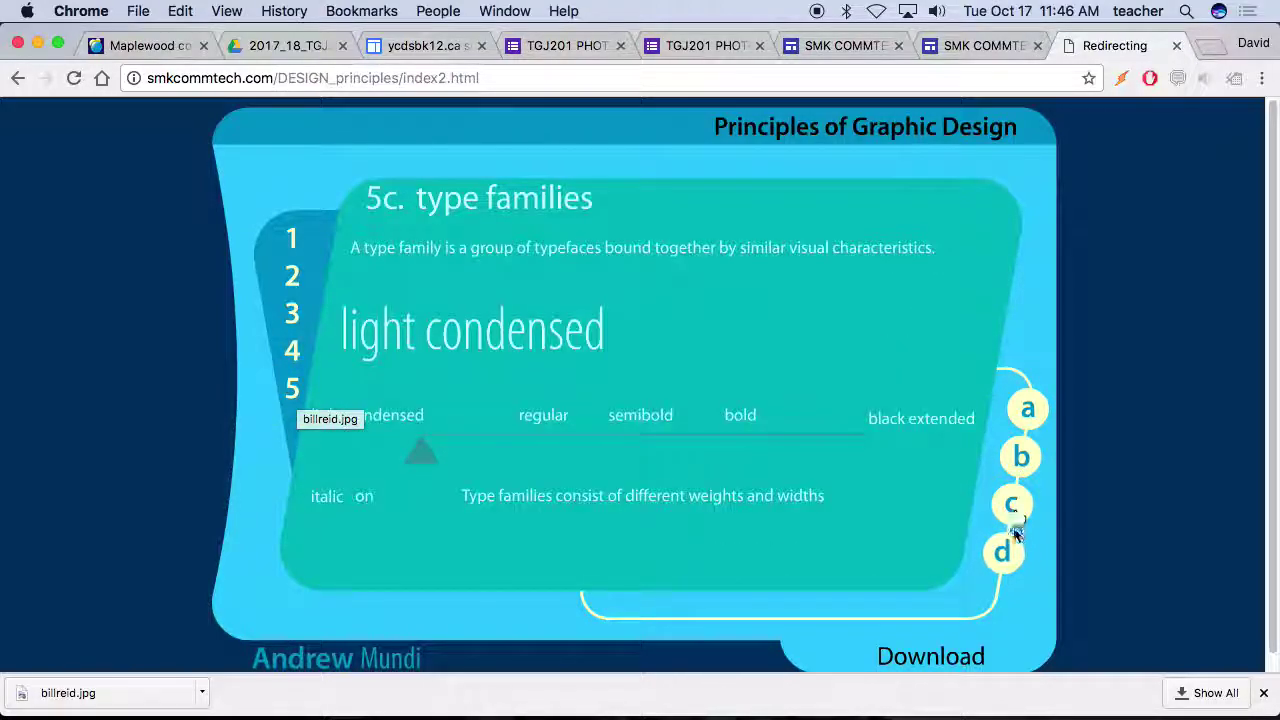
left_click(1008, 545)
mouse_move(440, 330)
mouse_move(510, 332)
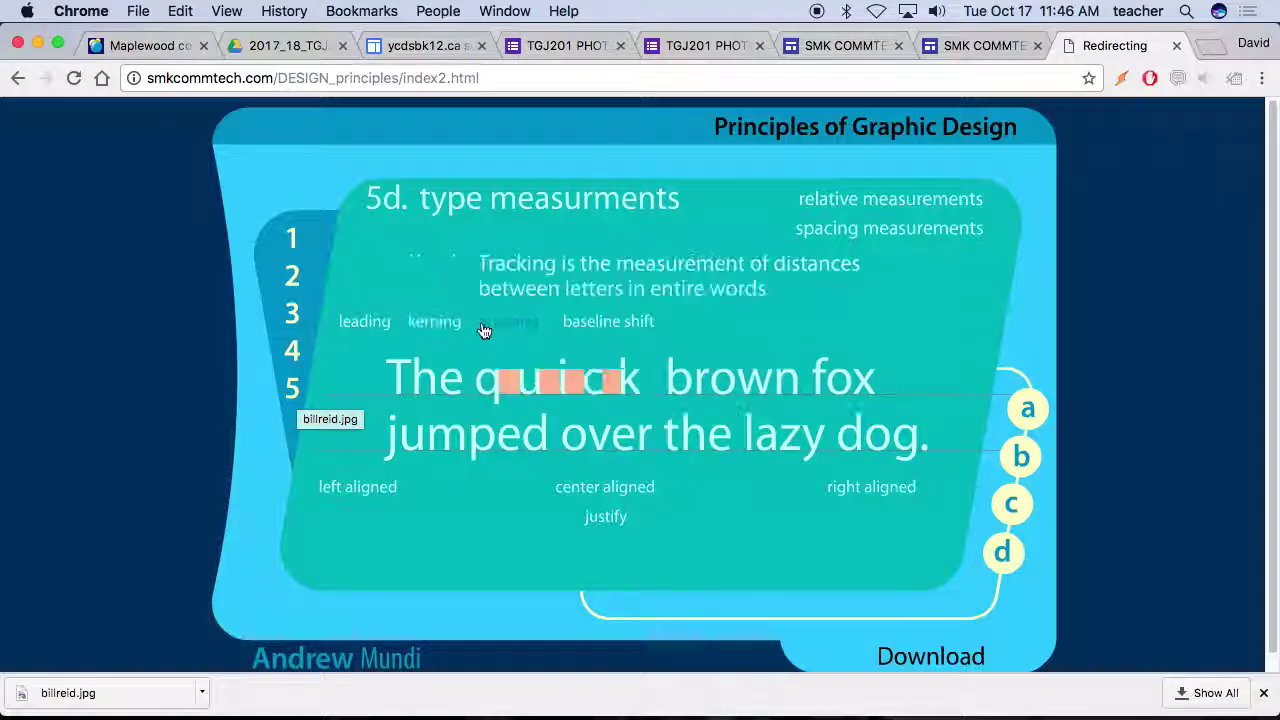
- Select the whole word FRESH and adjust its tracking with Option+Left/Right arrows
mouse_move(527, 690)
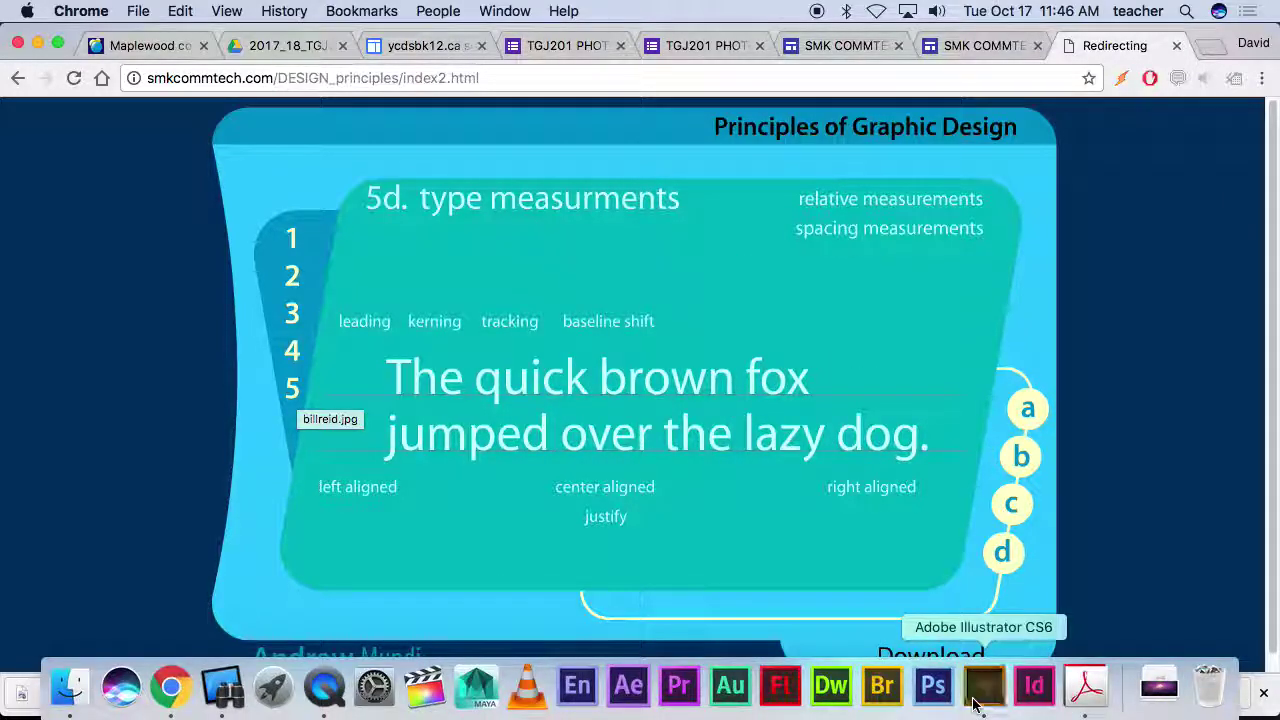
left_click(975, 690)
left_click(457, 200)
double_click(414, 185)
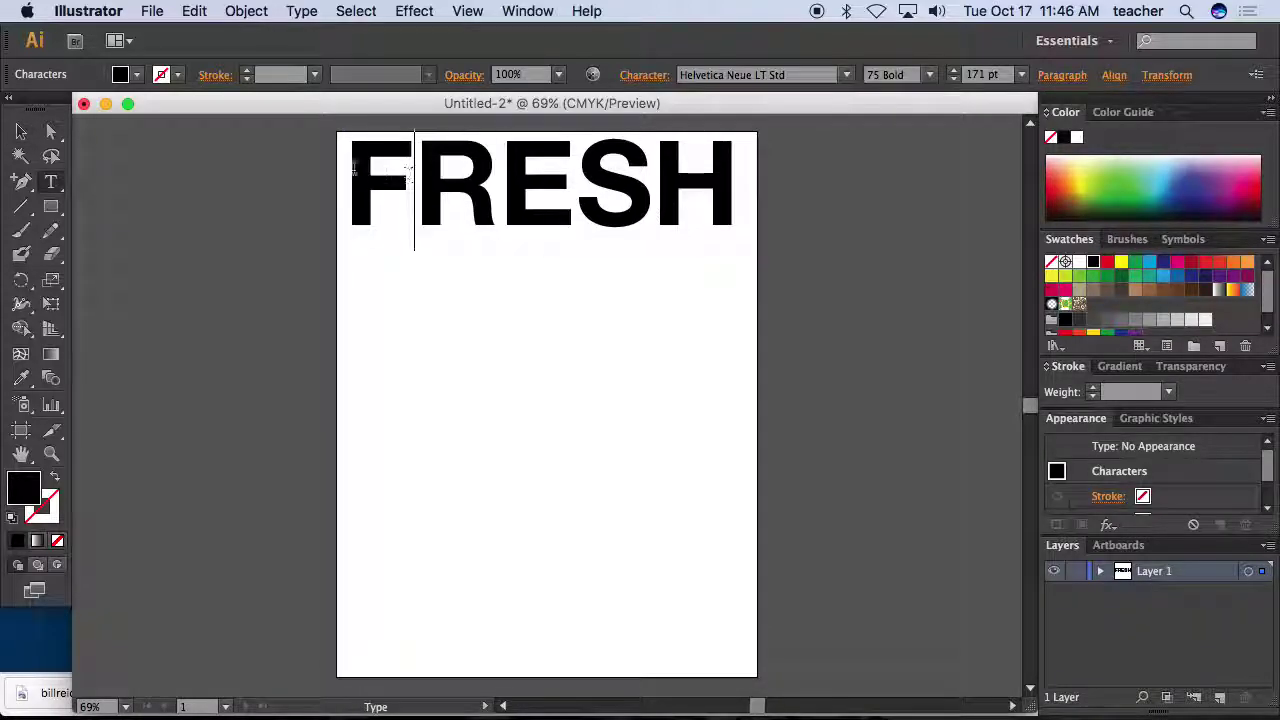
left_click_drag(352, 168, 803, 171)
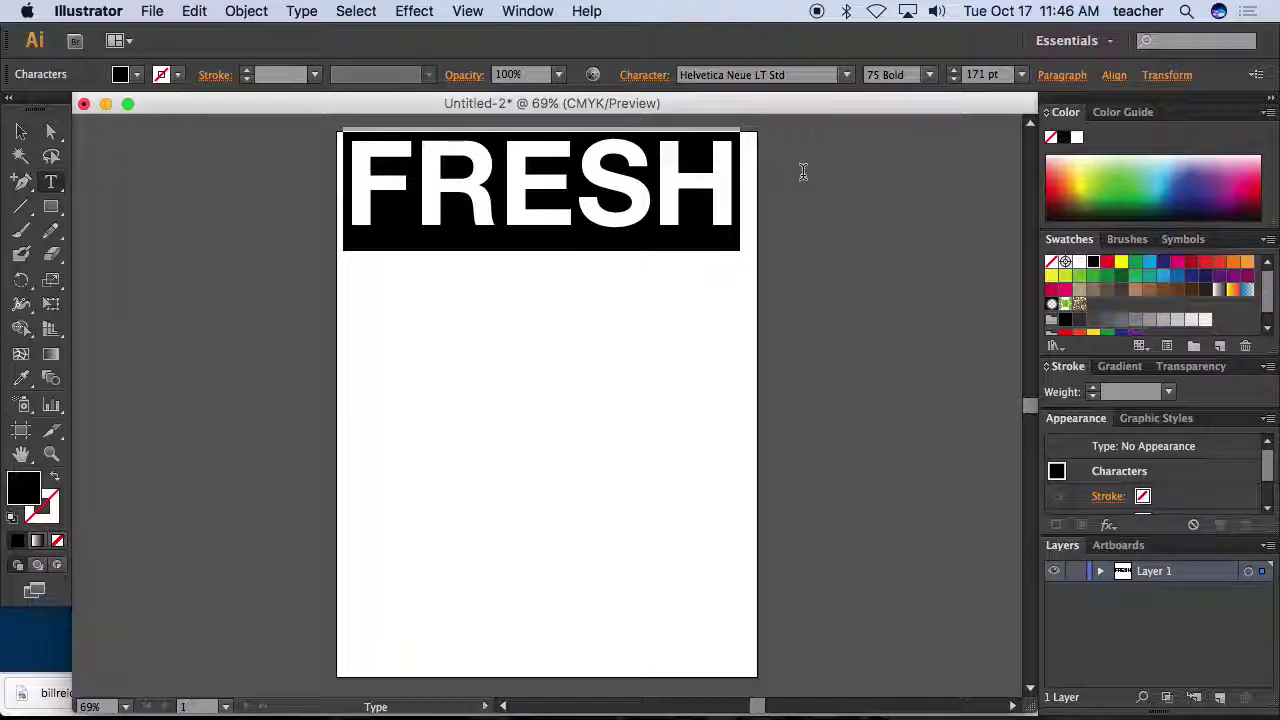
key("alt+Left")
key("alt+Left")
key("alt+Left")
key("alt+Left")
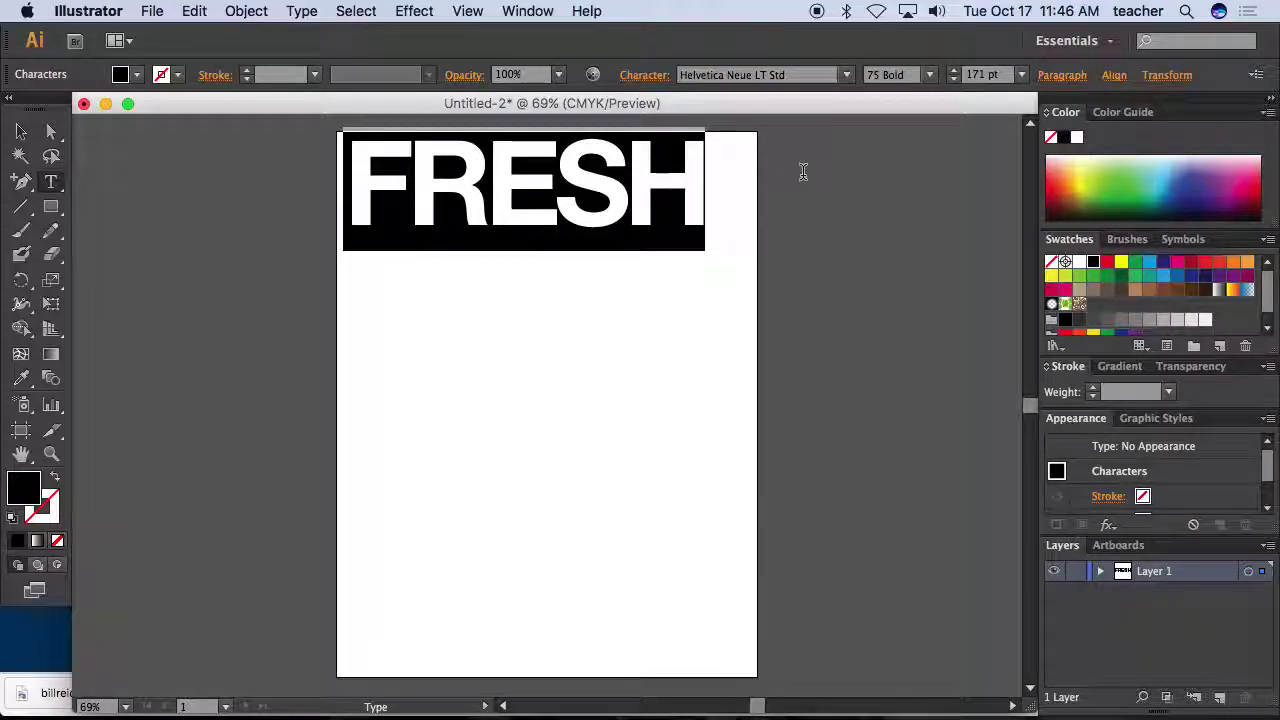
key("alt+Left")
key("alt+Left")
key("alt+Left")
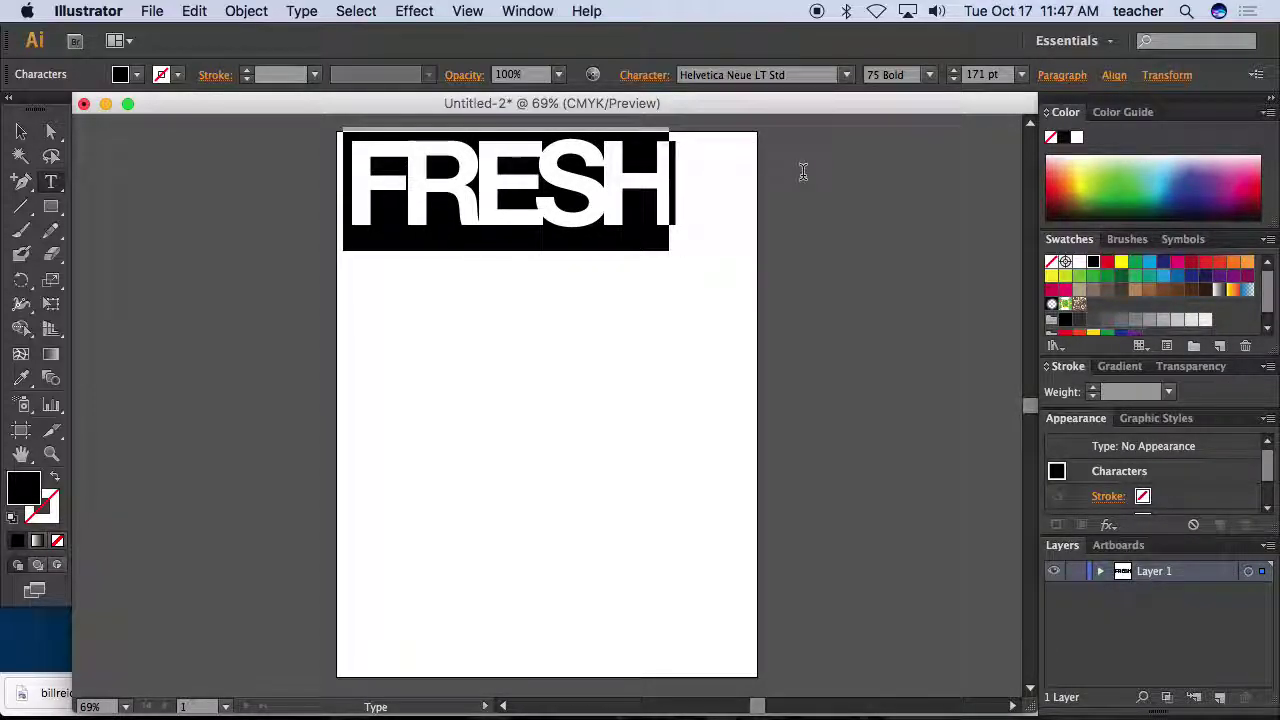
key("alt+Right")
key("alt+Right")
key("alt+Right")
key("alt+Right")
key("alt+Right")
key("alt+Right")
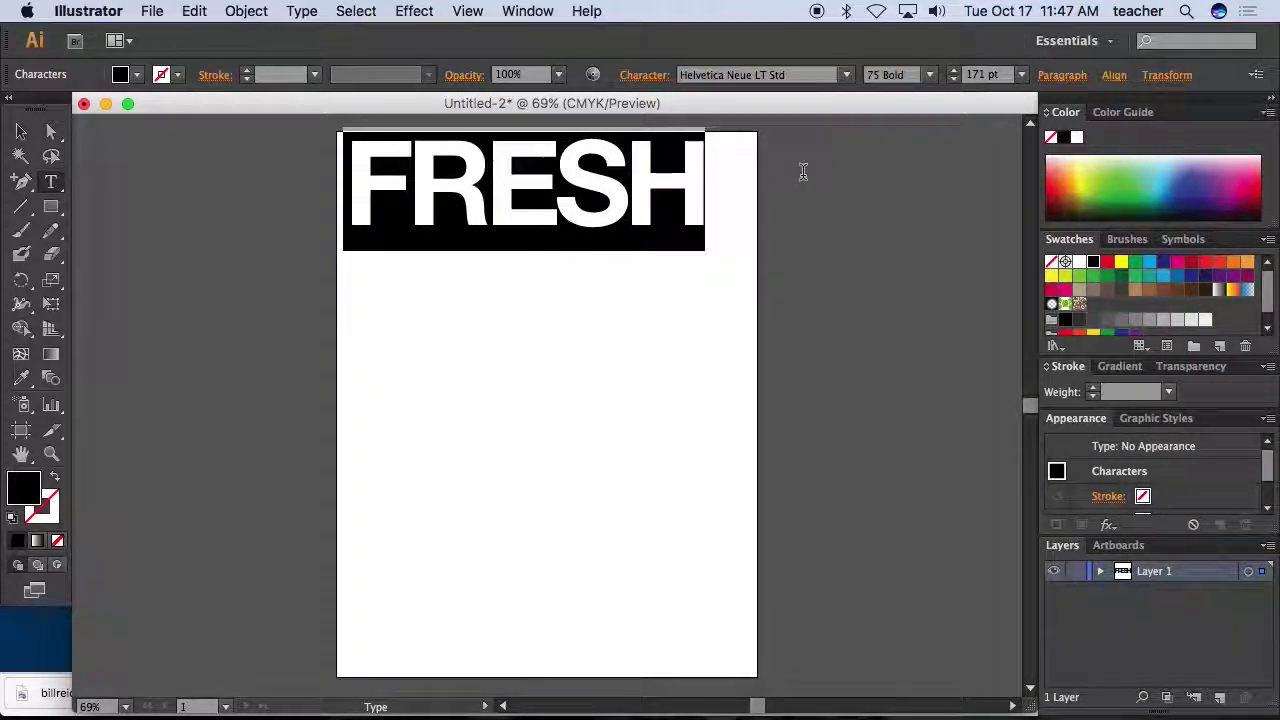
key("alt+Right")
key("alt+Right")
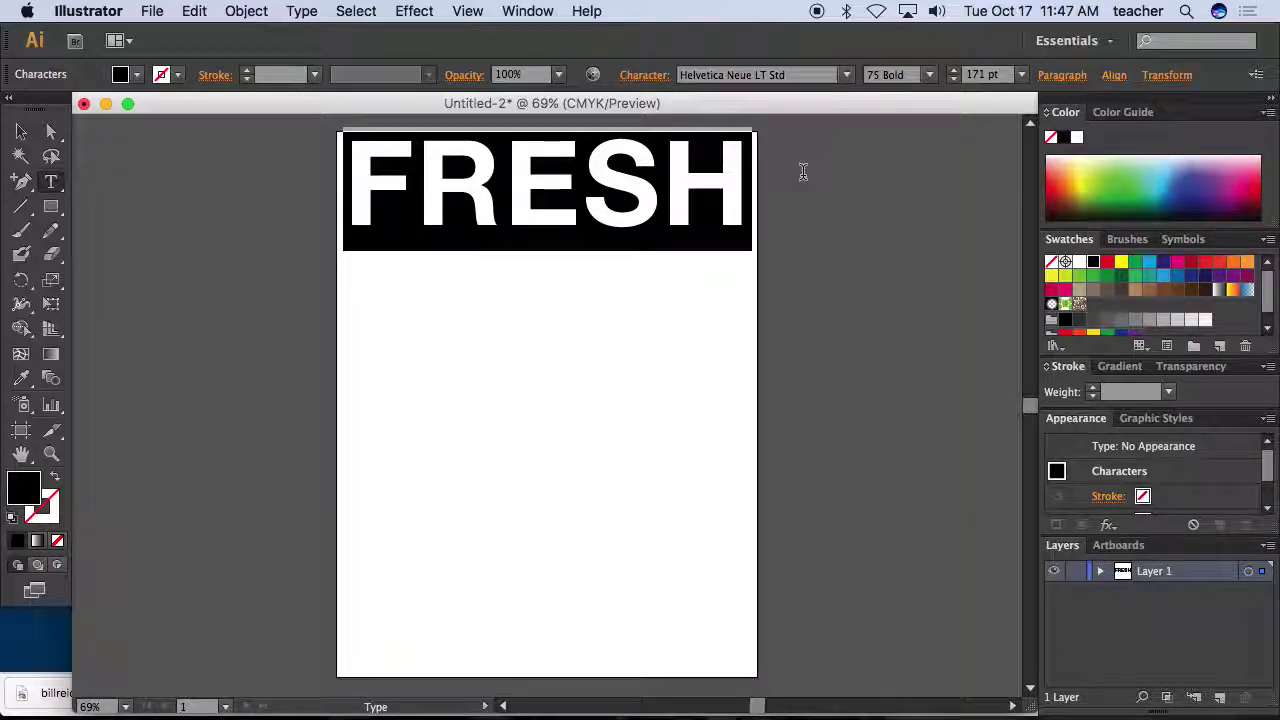
left_click(670, 193)
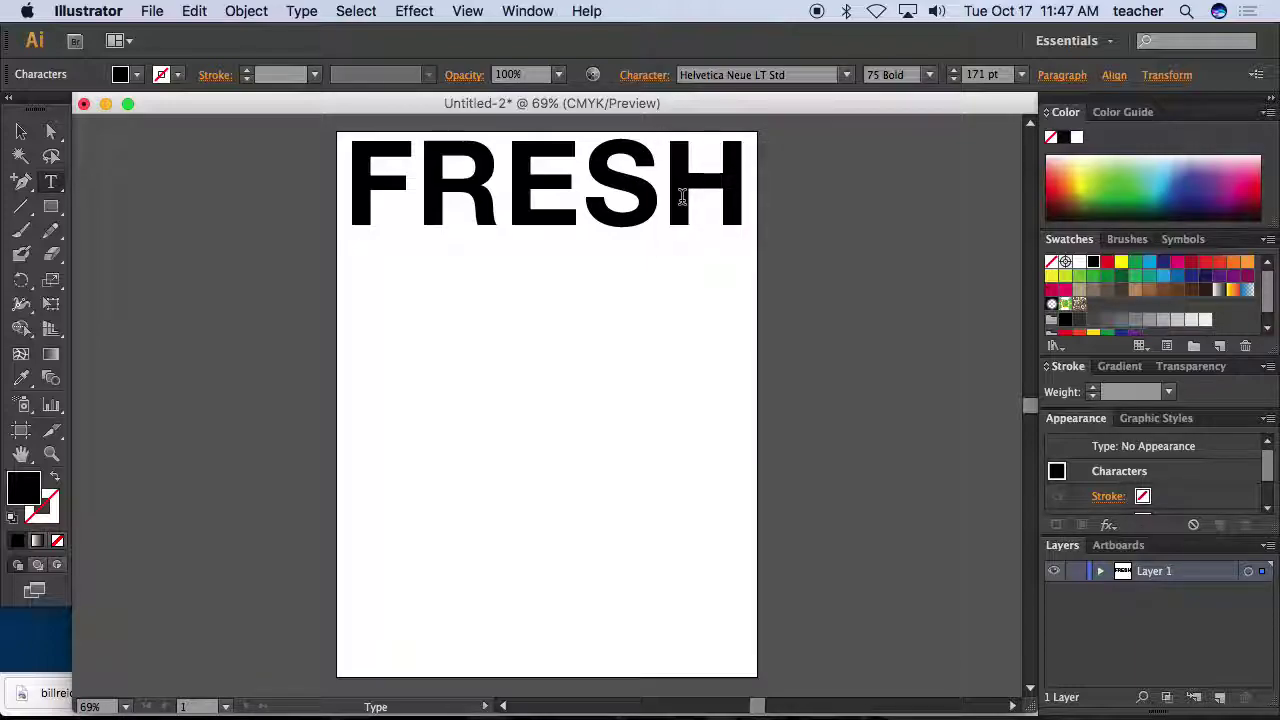
- Fine-tune the kerning between S and H in FRESH
key("alt+Left")
scroll(681, 197, "up", 1)
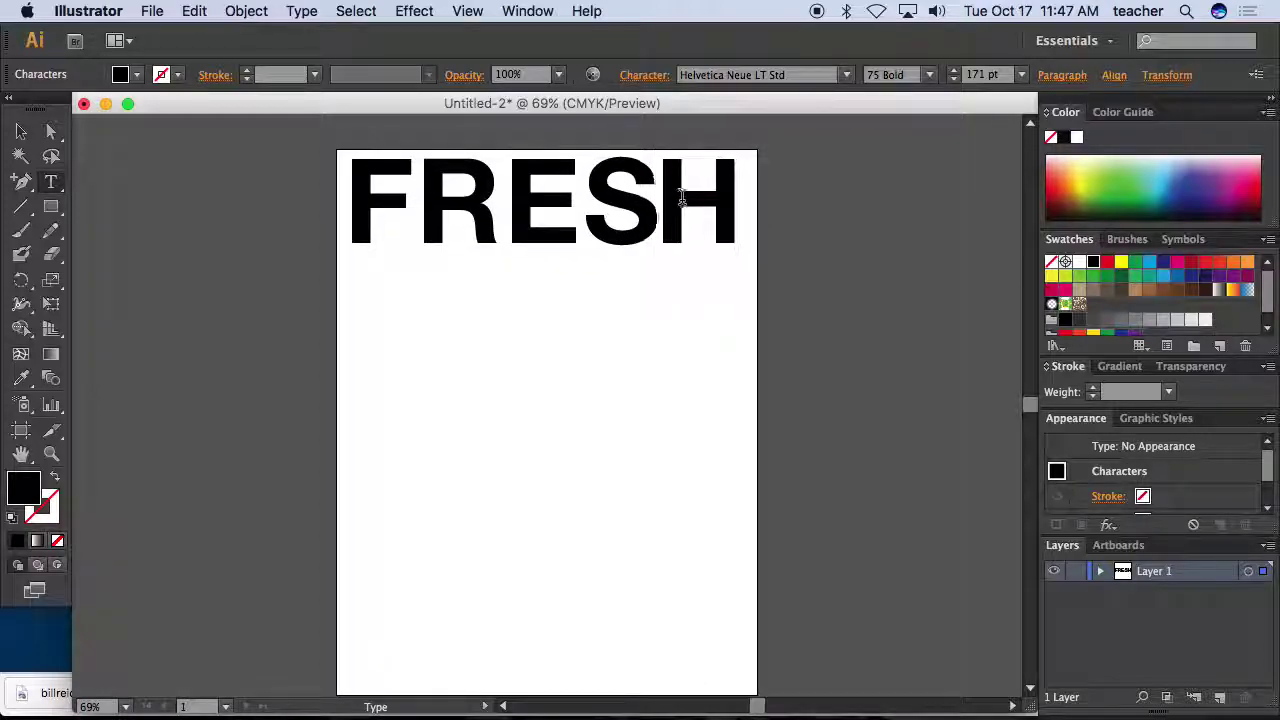
key("alt+Left")
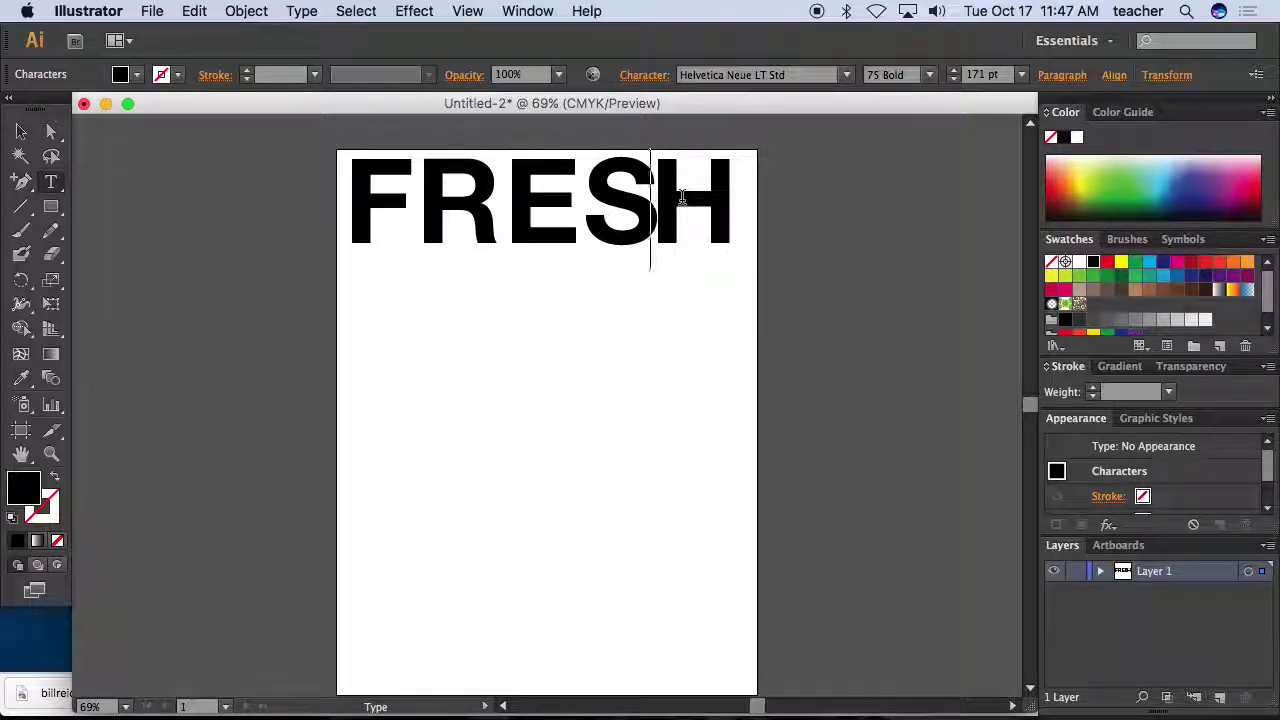
key("alt+Right")
key("alt+Right")
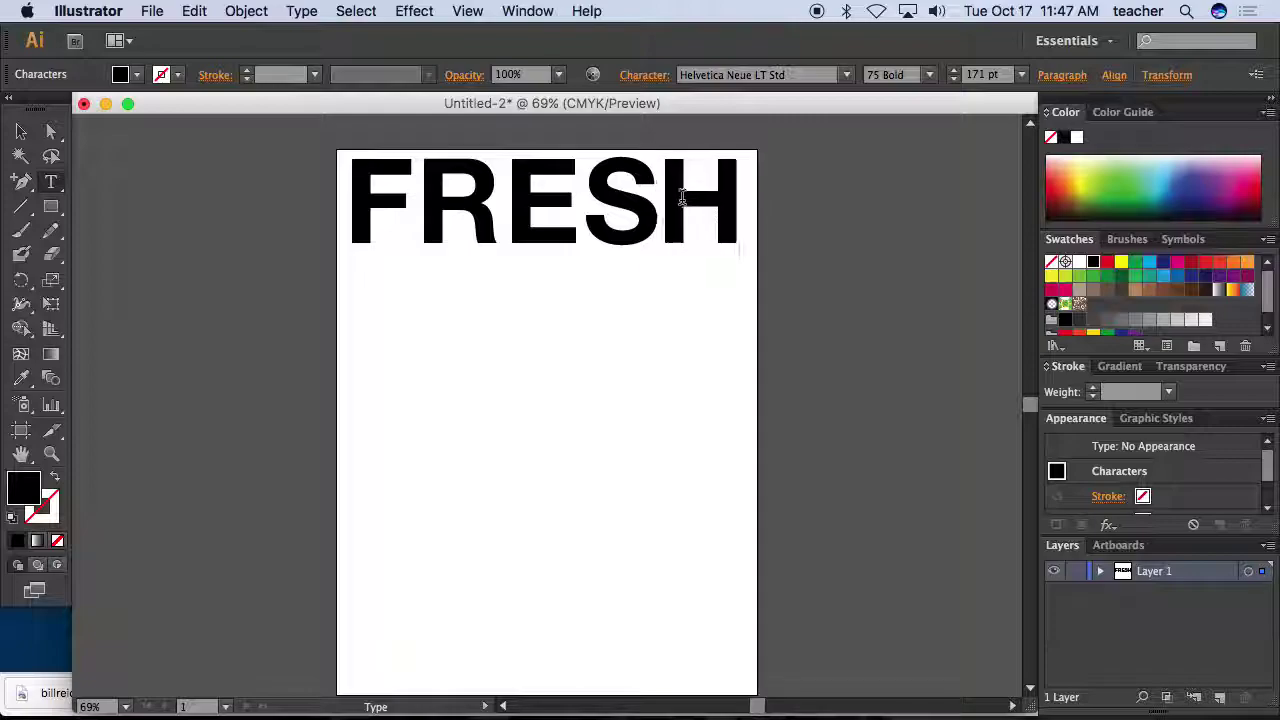
key("Left")
key("alt+Right")
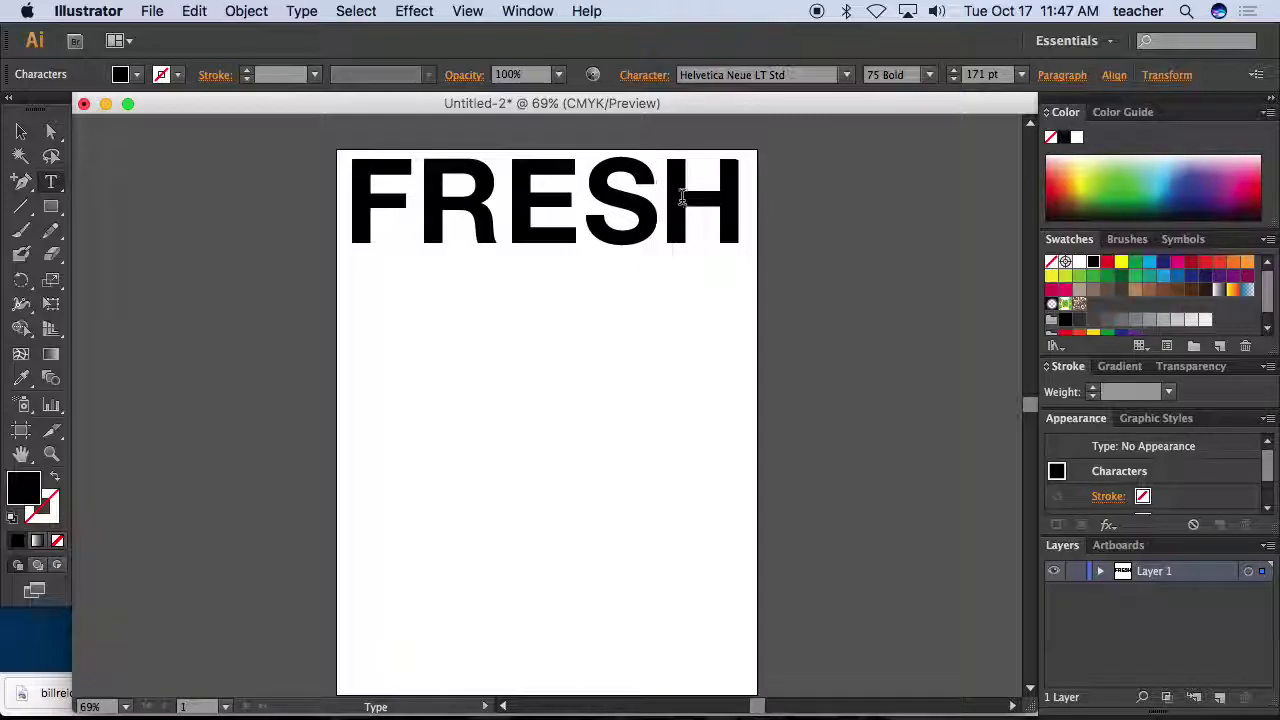
- Tighten kerning across the F–R, R–E, E–S and S–H pairs, then exit text editing
left_click(421, 180)
key("alt+Left")
key("alt+Left")
key("alt+Left")
key("alt+Left")
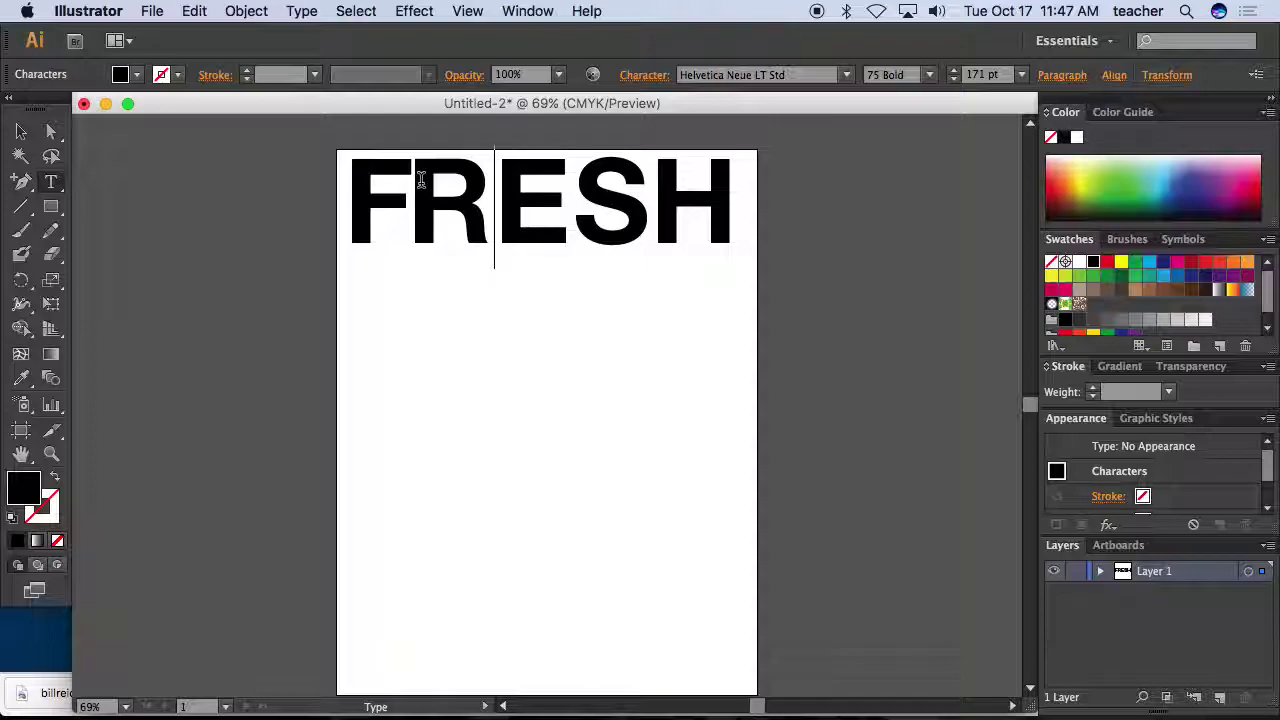
key("alt+Left")
key("alt+Left")
key("alt+Left")
key("alt+Left")
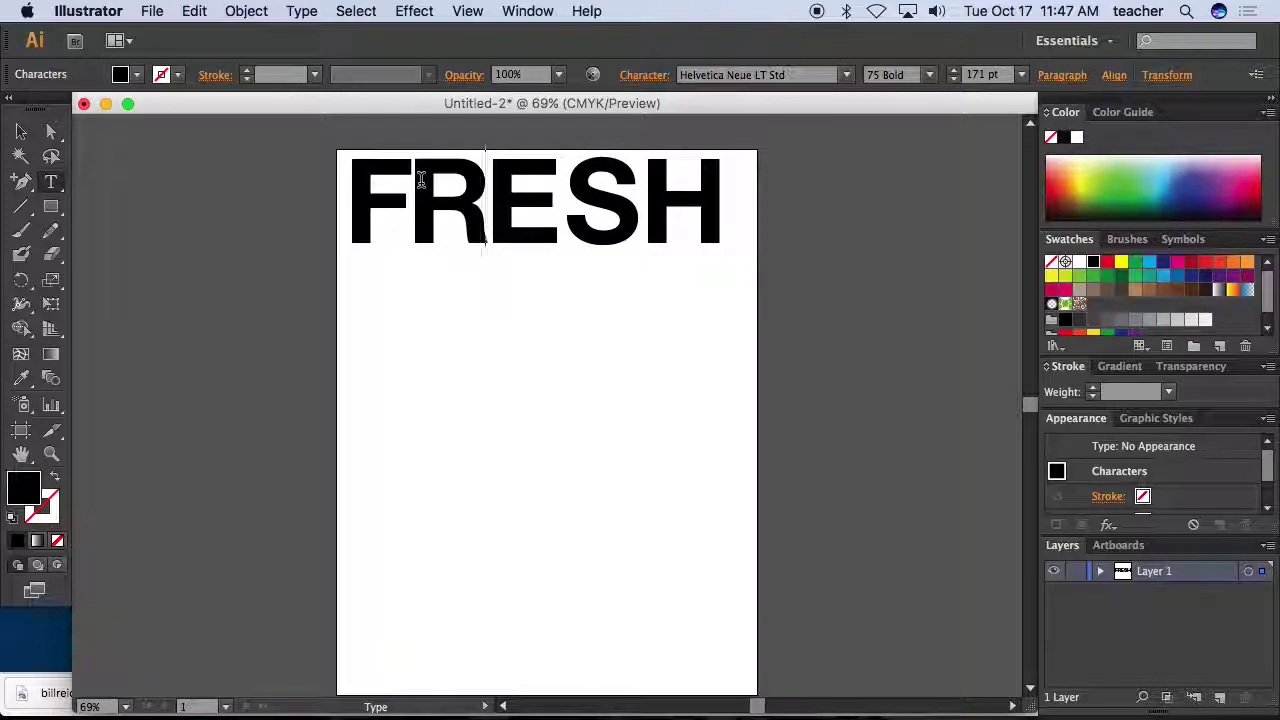
key("Right")
key("alt+Left")
key("alt+Left")
key("alt+Left")
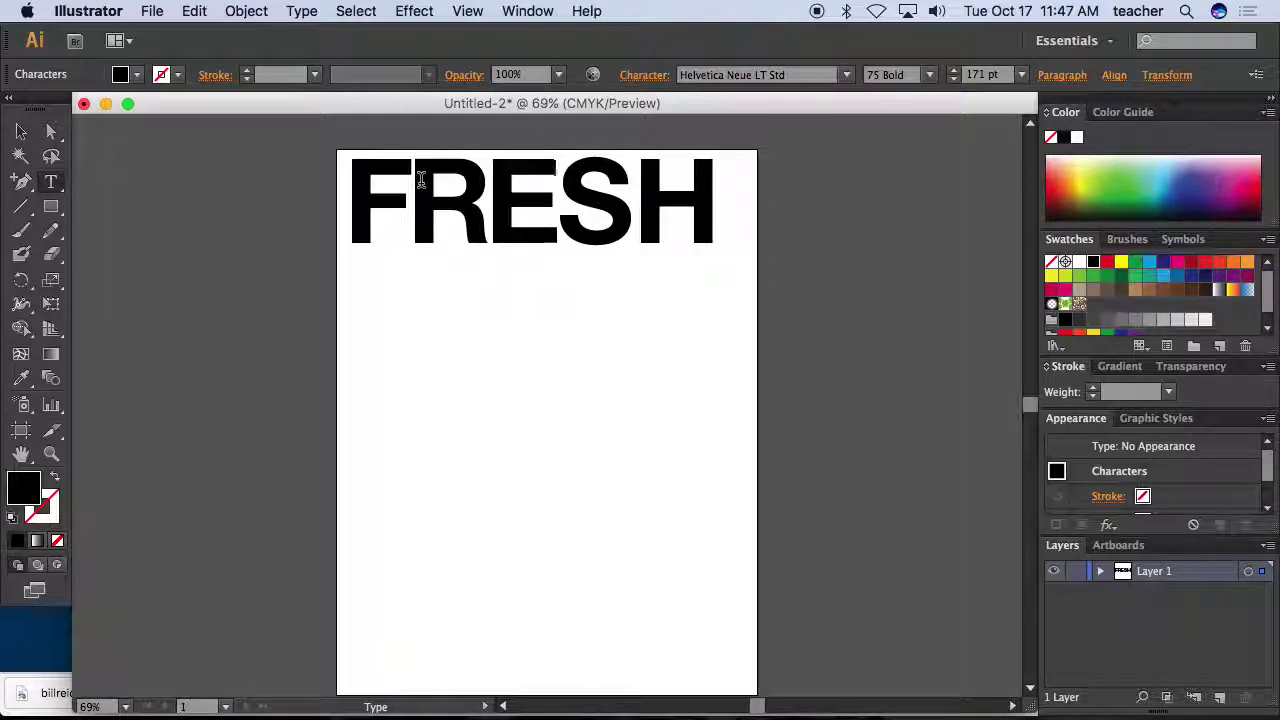
key("Right")
key("alt+Left")
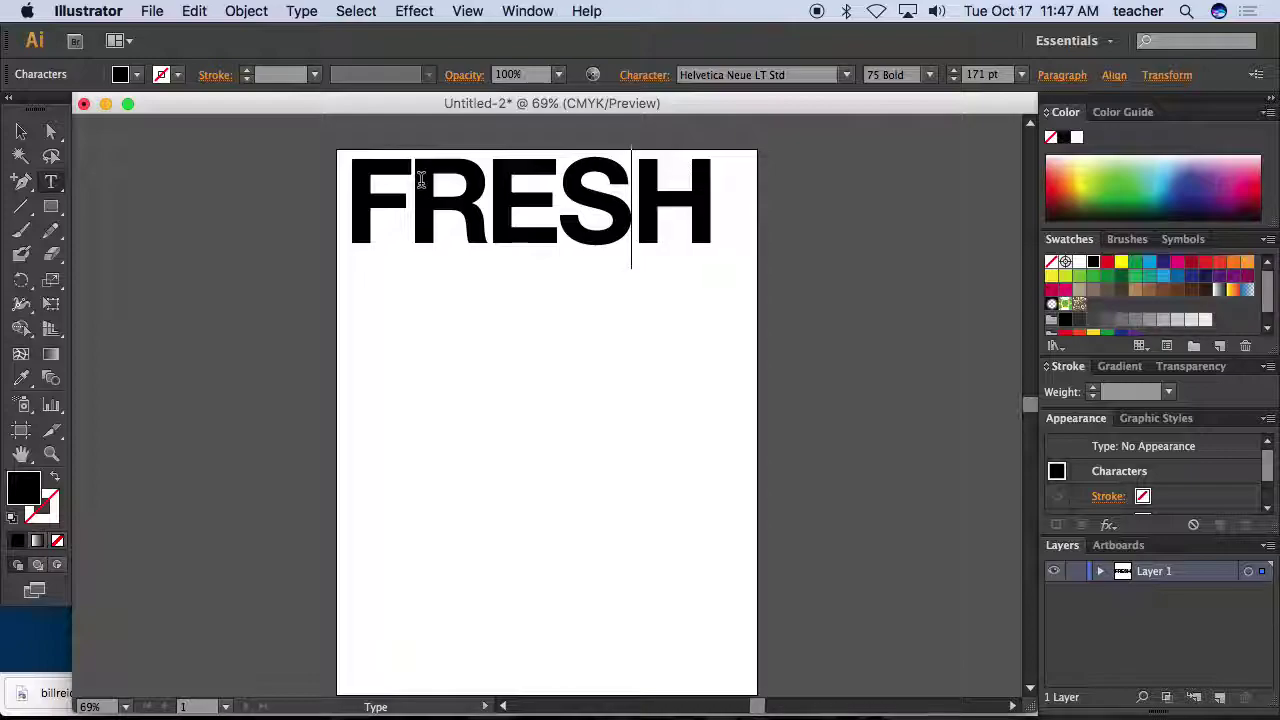
key("alt+Left")
key("alt+Left")
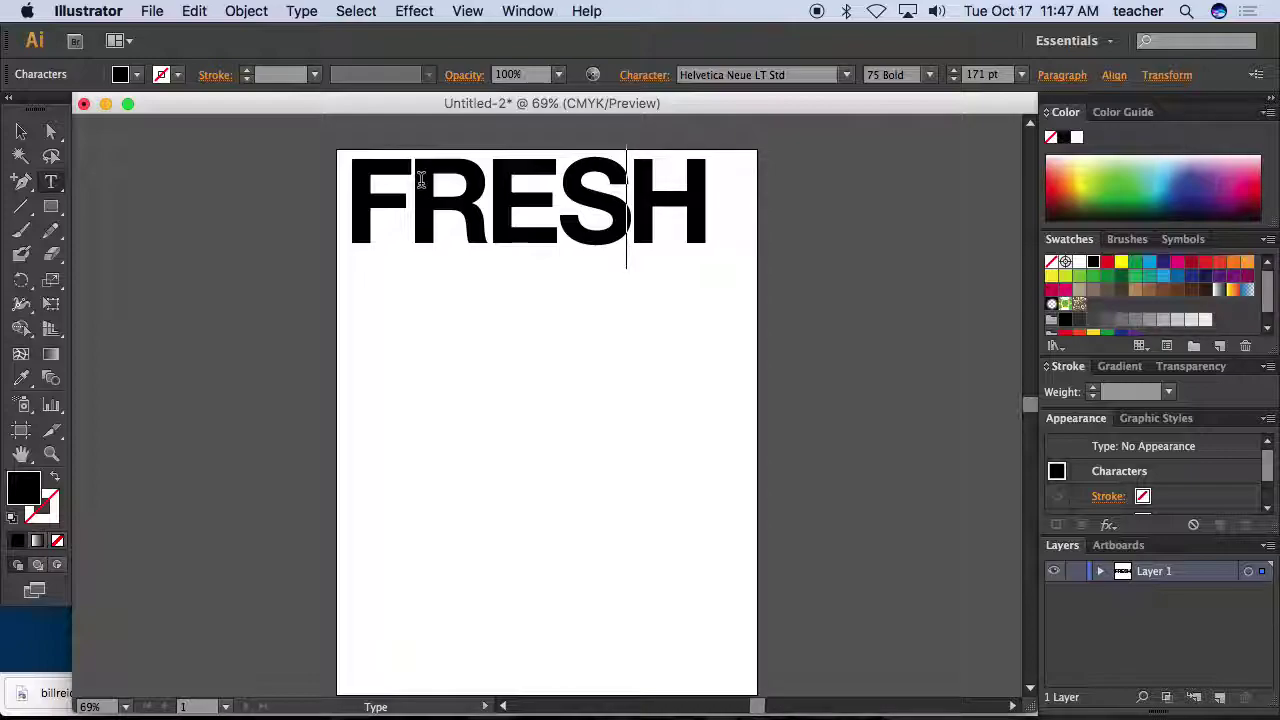
key("Escape")
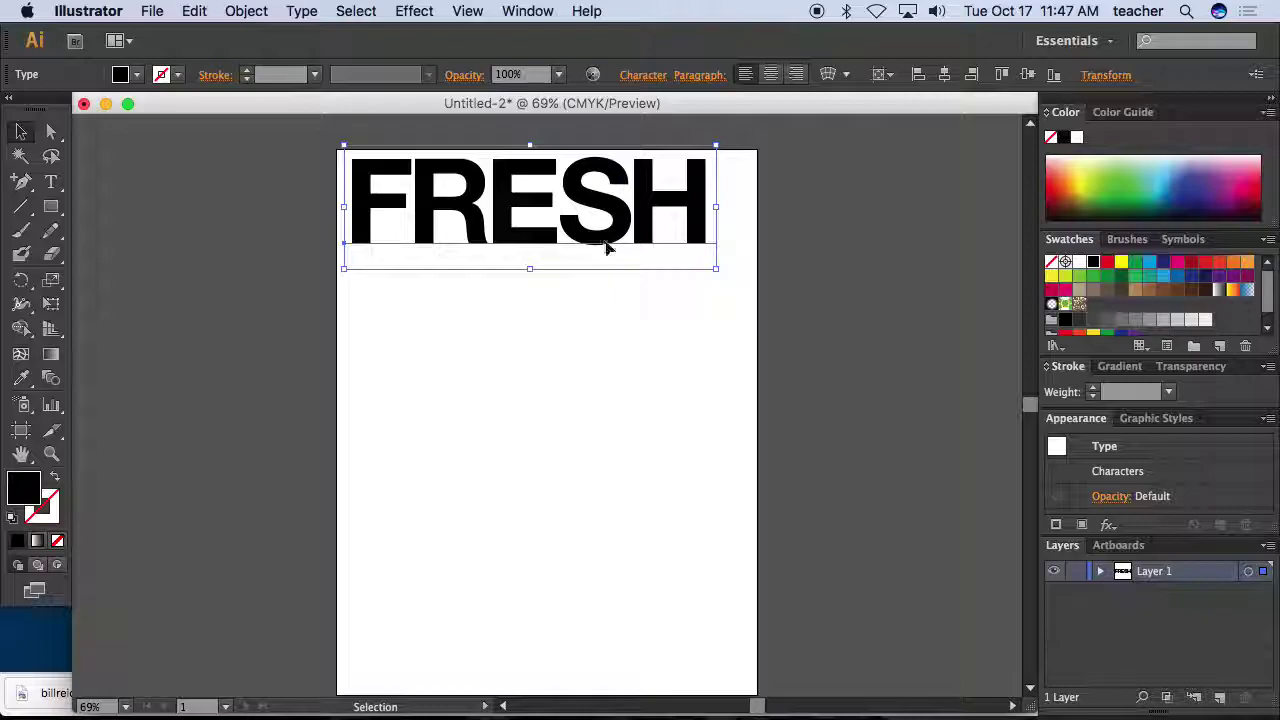
- Stretch FRESH to the artboard's right edge and type MAGAZINE below it
left_click_drag(717, 271, 757, 286)
left_click(709, 320)
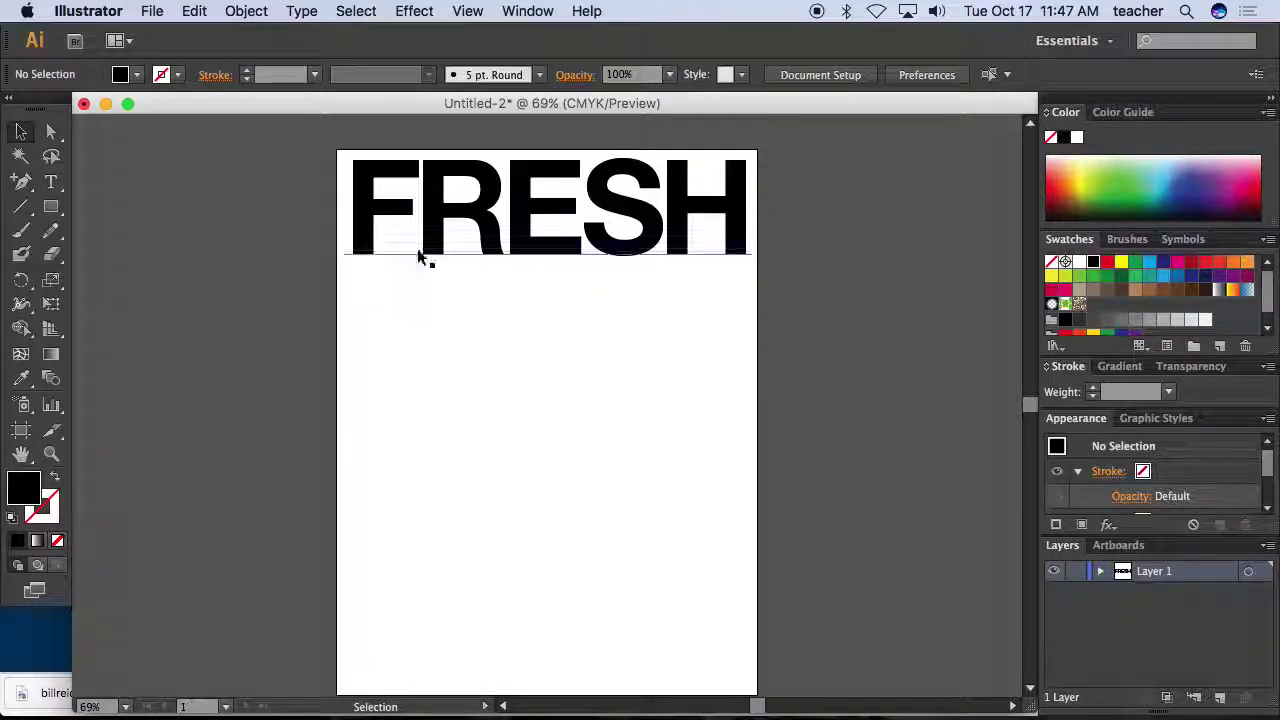
key("t")
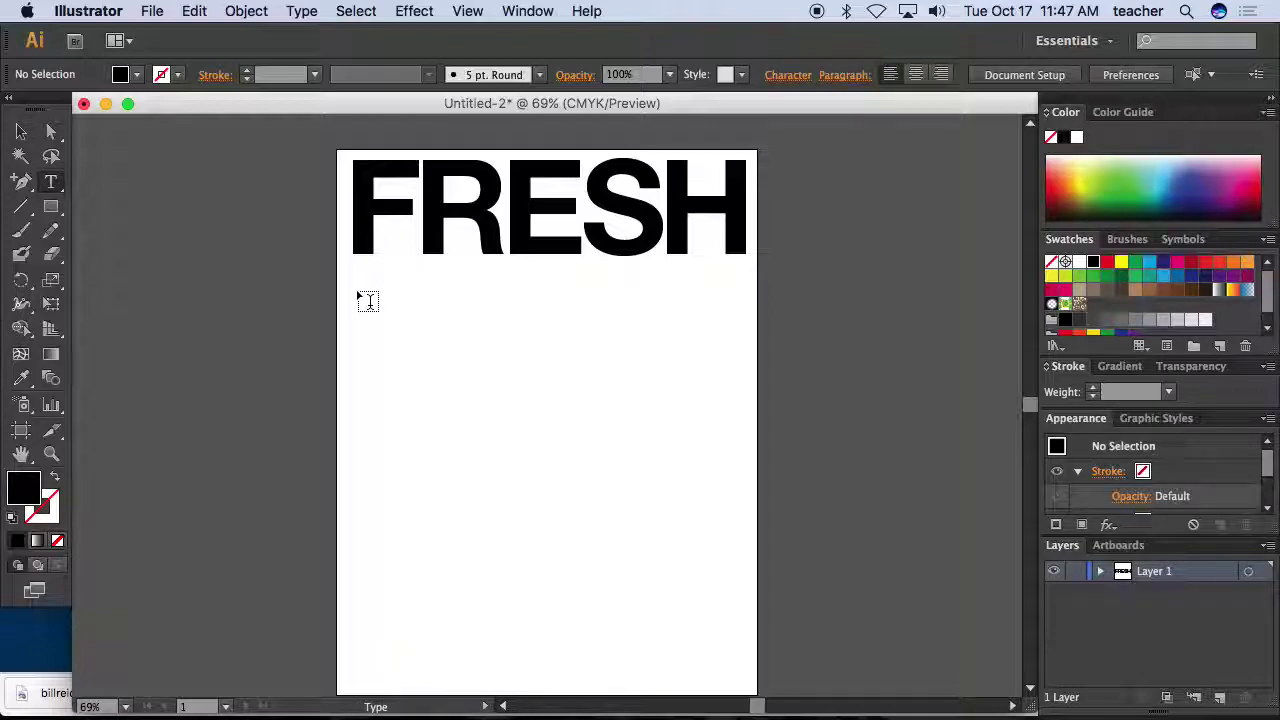
left_click(366, 298)
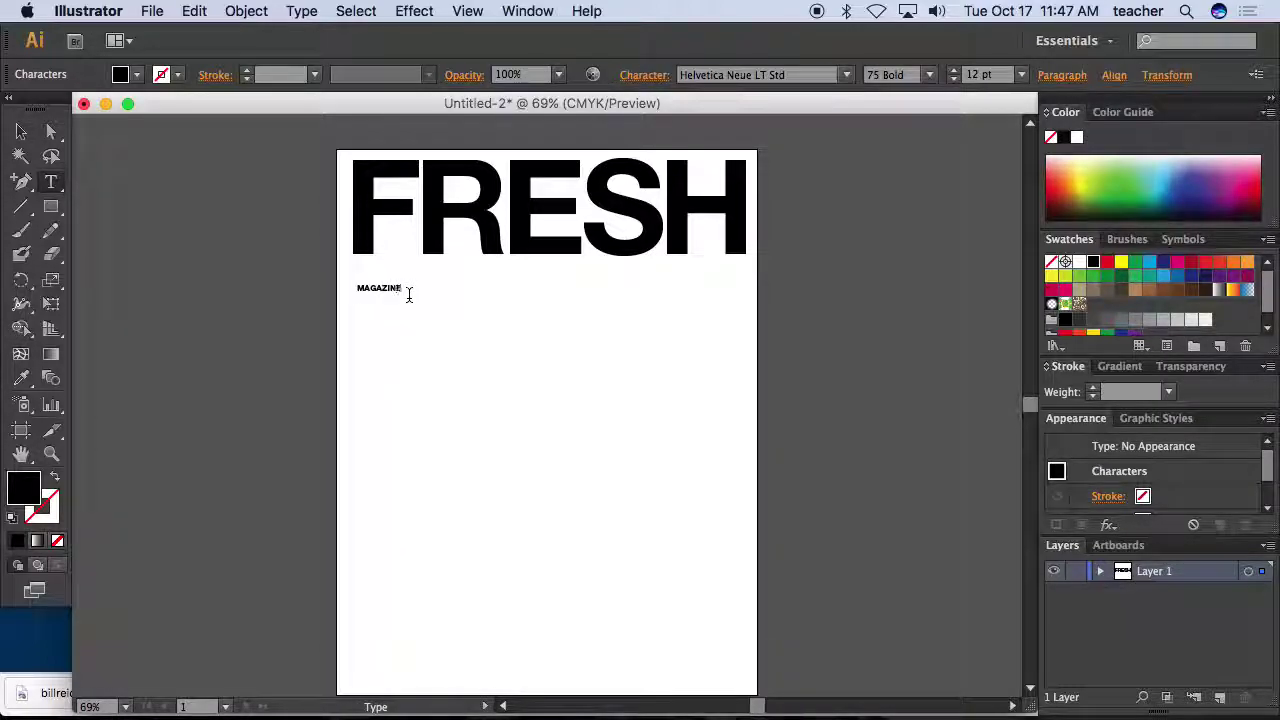
- Set MAGAZINE in the 45 Light weight and enlarge it beneath FRESH
left_click(22, 133)
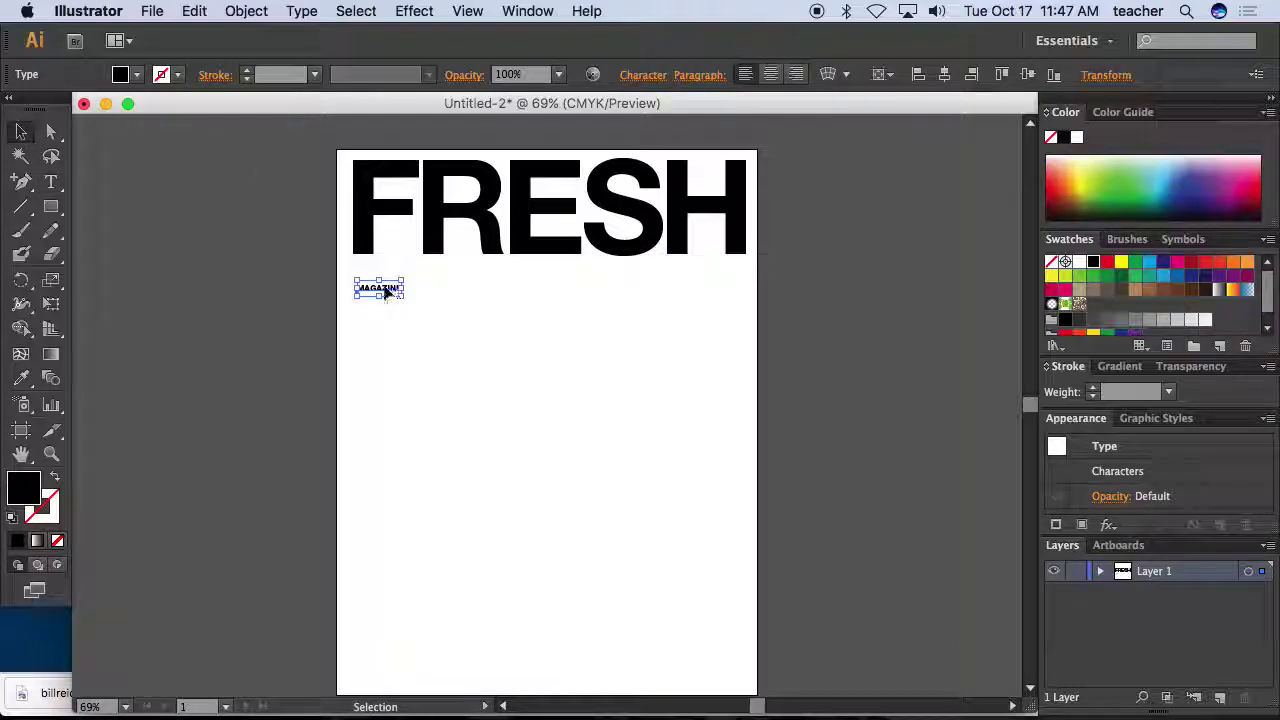
double_click(388, 285)
double_click(390, 285)
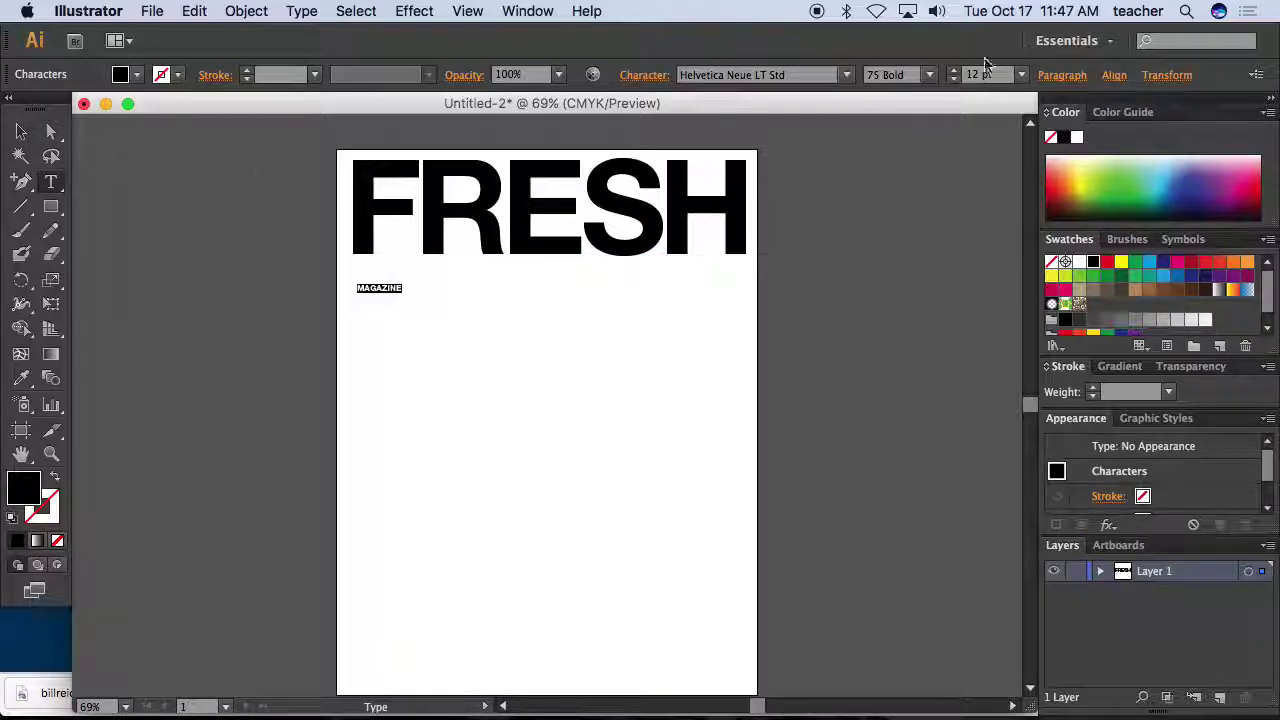
left_click(929, 74)
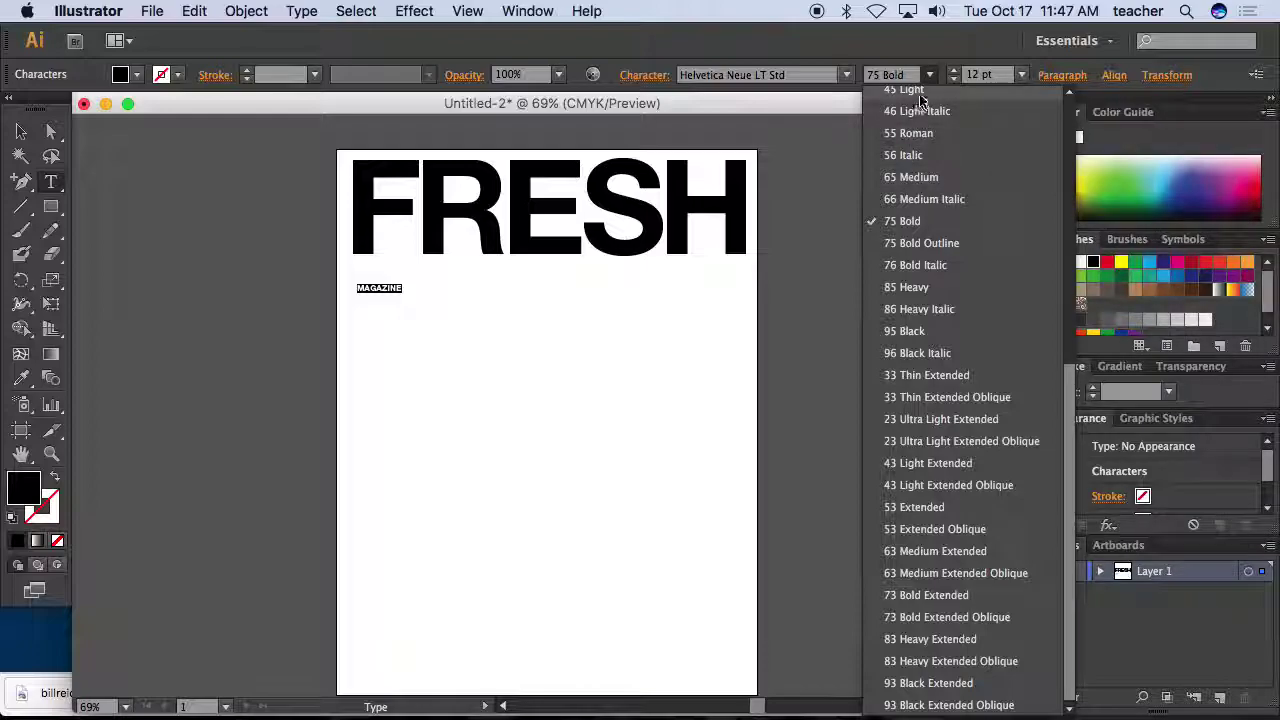
left_click(905, 100)
left_click(18, 131)
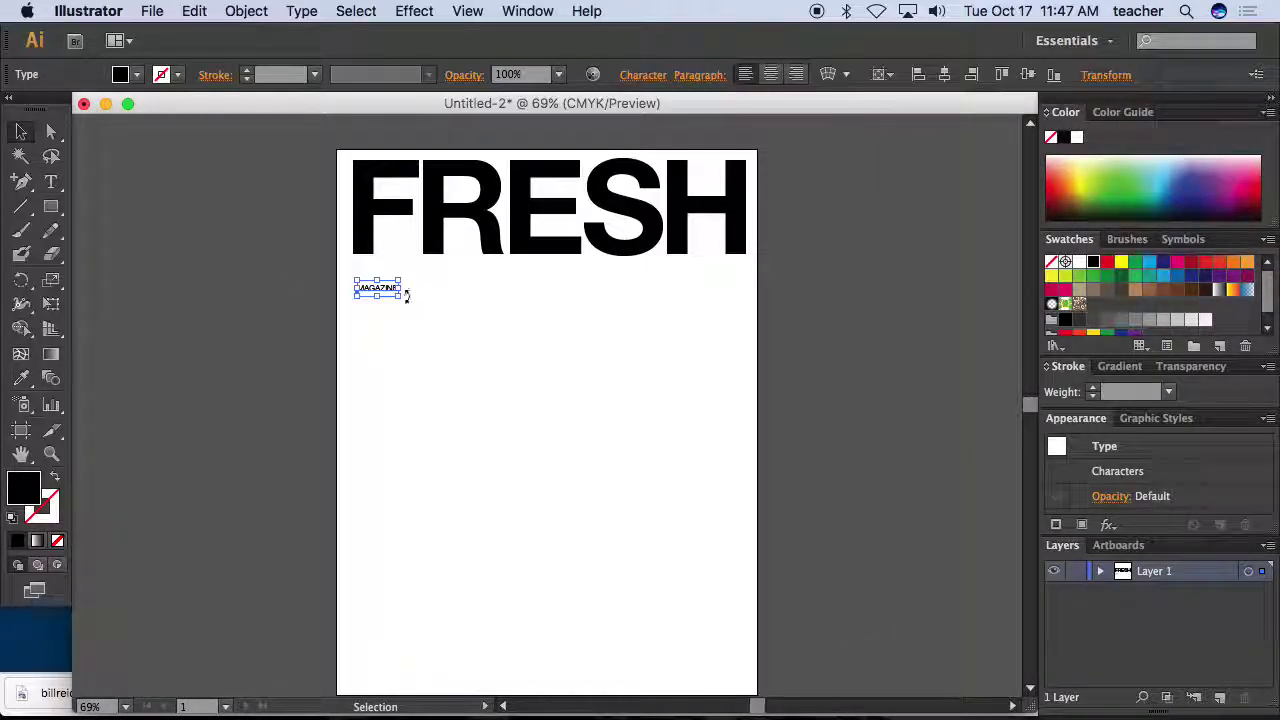
left_click_drag(400, 294, 458, 280)
- Widen MAGAZINE's tracking in five steps, then squeeze the word back inside the page width
key("t")
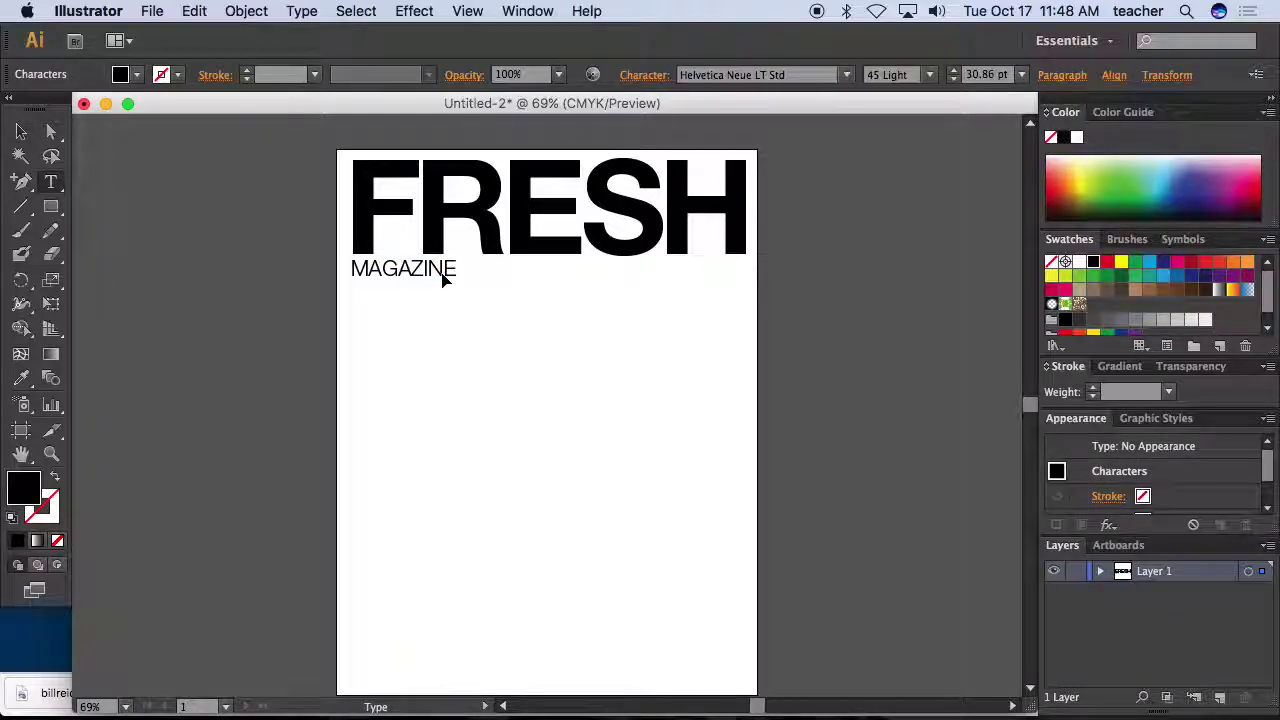
double_click(443, 270)
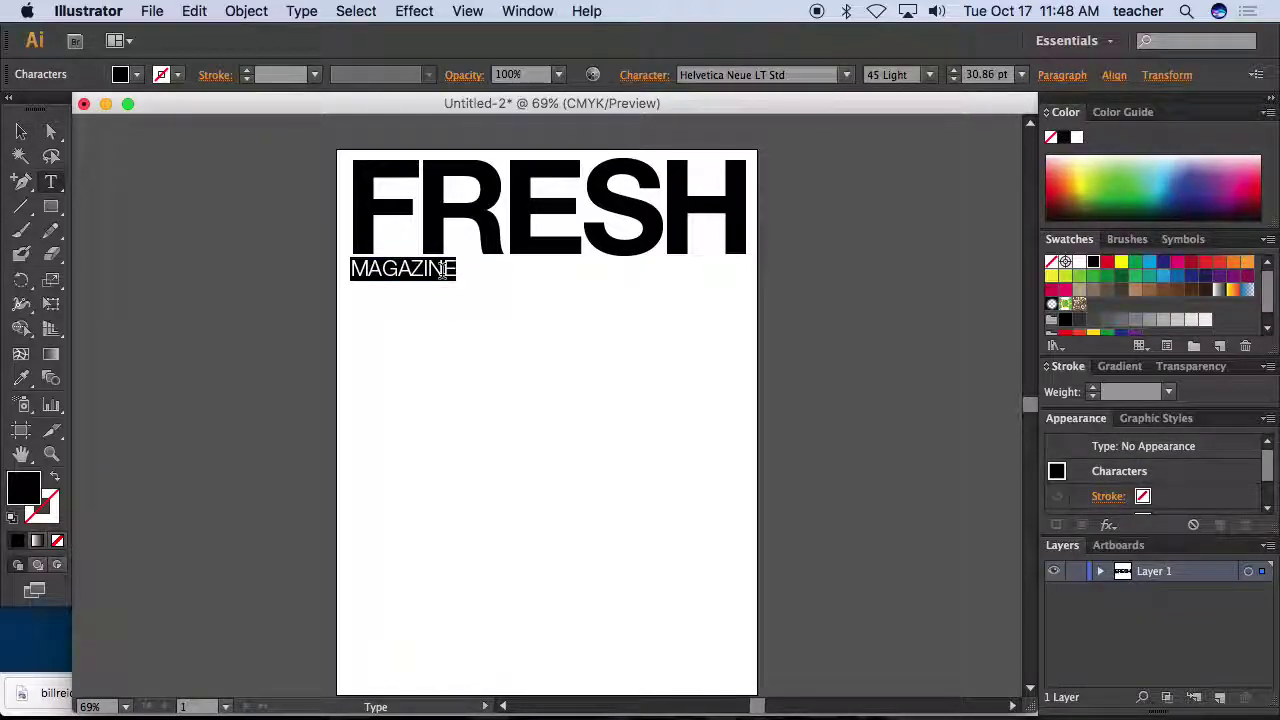
key("alt+Right")
key("alt+Right")
key("alt+Right")
key("alt+Right")
key("alt+Right")
key("alt+Right")
key("alt+Right")
key("alt+Right")
key("alt+Right")
key("alt+Right")
key("alt+Right")
key("alt+Right")
key("alt+Right")
key("alt+Right")
key("alt+Right")
key("alt+Right")
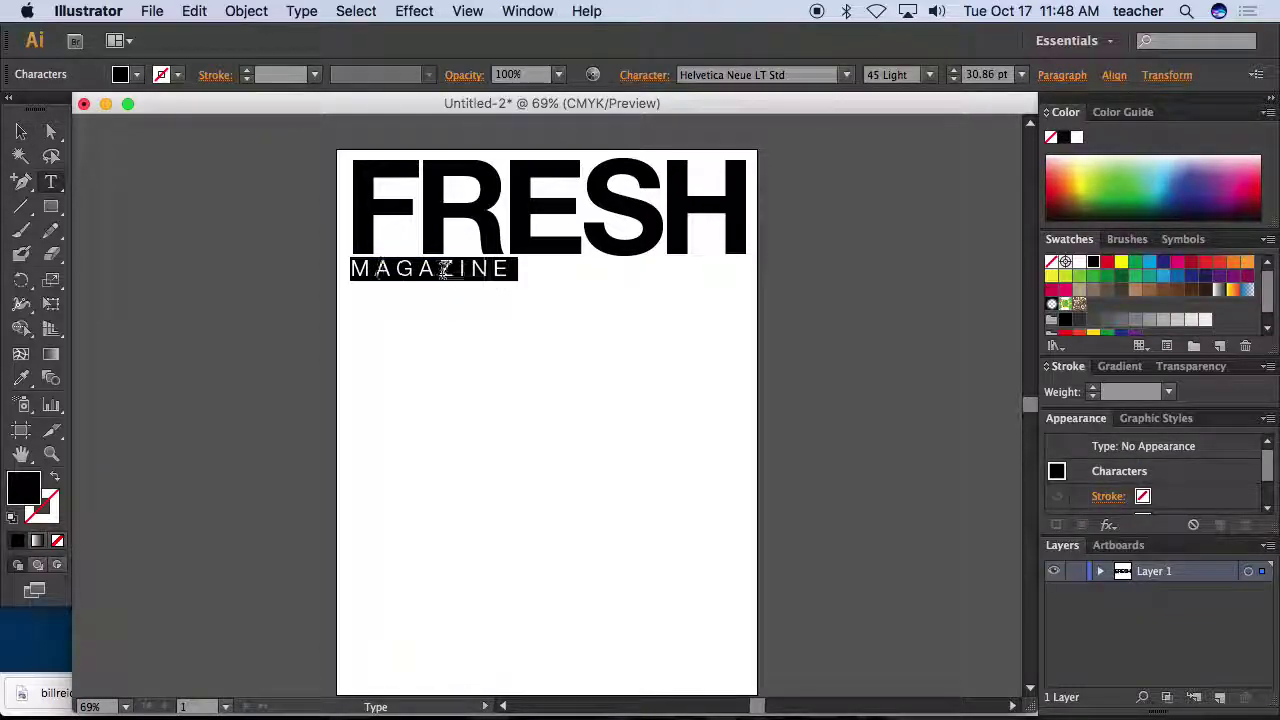
key("alt+Right")
key("alt+Right")
key("alt+Right")
key("alt+Right")
key("alt+Right")
key("alt+Right")
key("alt+Right")
key("alt+Right")
key("alt+Right")
key("alt+Right")
key("alt+Right")
key("alt+Right")
key("alt+Right")
key("alt+Right")
key("alt+Right")
key("alt+Right")
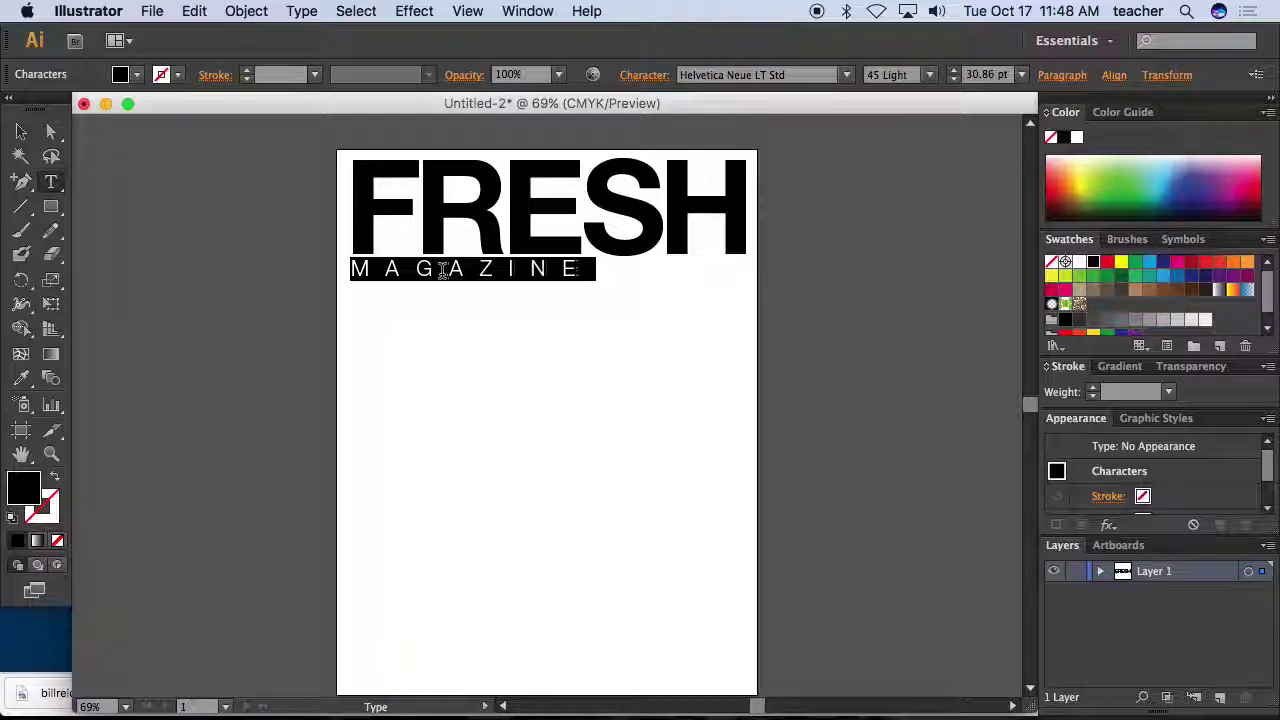
key("alt+Right")
key("alt+Right")
key("alt+Right")
key("alt+Right")
key("alt+Right")
key("alt+Right")
key("alt+Right")
key("alt+Right")
key("alt+Right")
key("alt+Right")
key("alt+Right")
key("alt+Right")
key("alt+Right")
key("alt+Right")
key("alt+Right")
key("alt+Right")
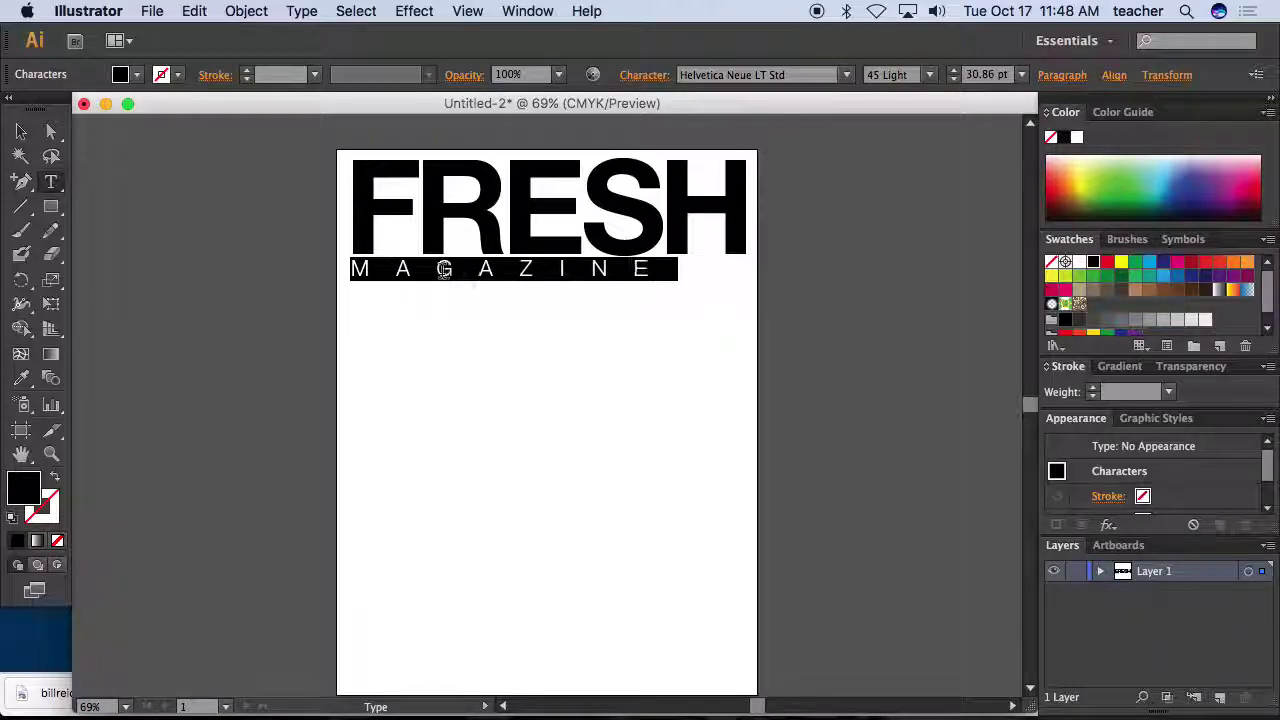
key("alt+Right")
key("alt+Right")
key("alt+Right")
key("alt+Right")
key("alt+Right")
key("alt+Right")
key("alt+Right")
key("alt+Right")
key("alt+Right")
key("alt+Right")
key("alt+Right")
key("alt+Right")
key("alt+Right")
key("alt+Right")
key("alt+Right")
key("alt+Right")
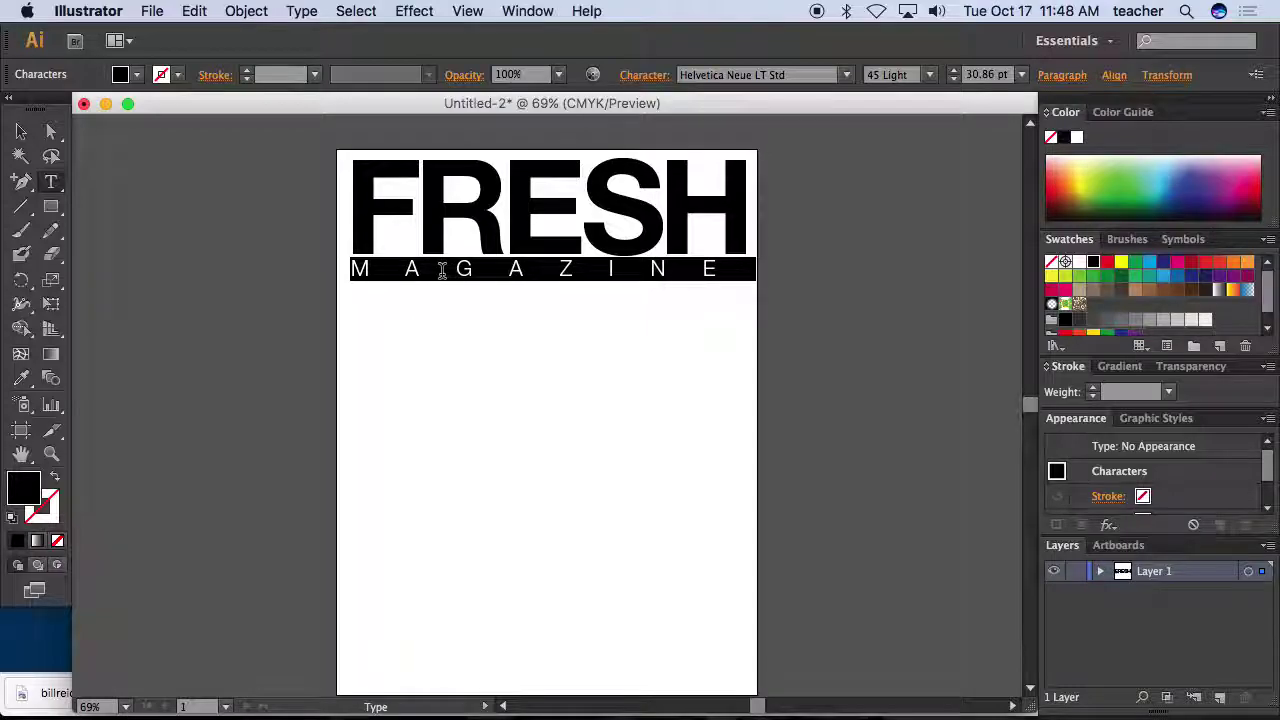
key("alt+Right")
key("alt+Right")
key("alt+Right")
key("alt+Right")
key("alt+Right")
key("alt+Right")
key("alt+Right")
key("alt+Right")
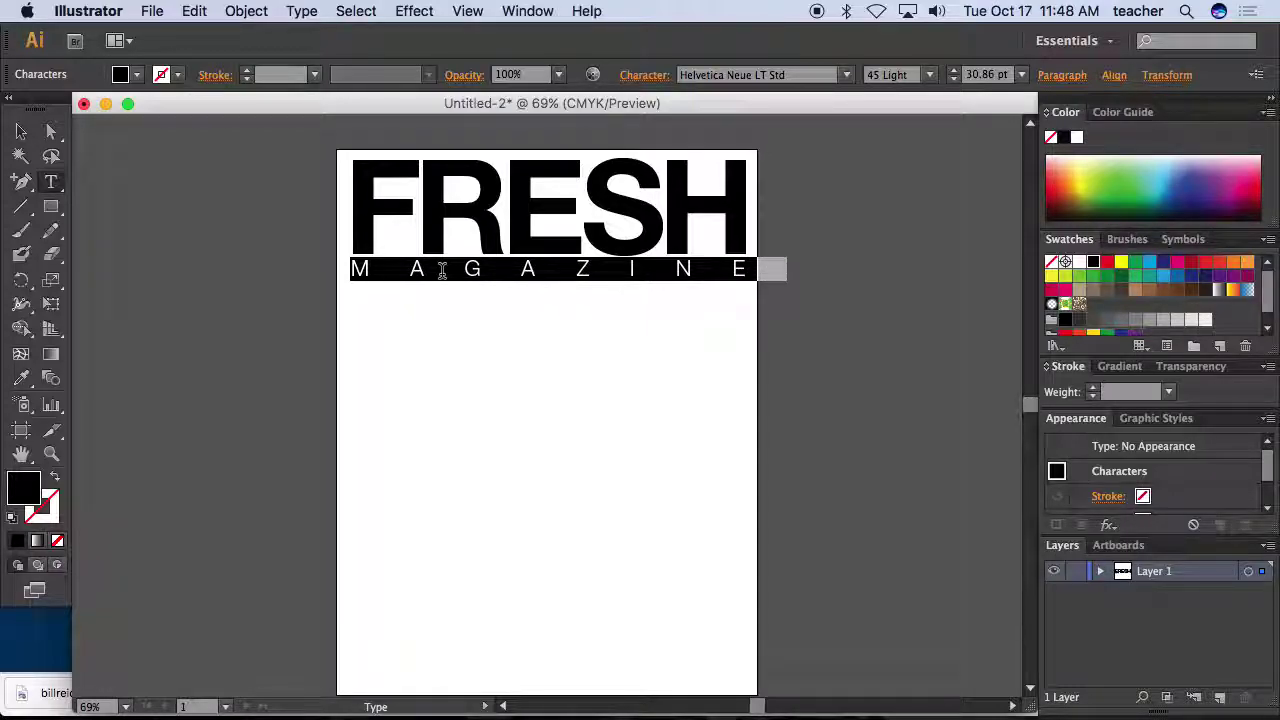
left_click(21, 131)
left_click(182, 173)
left_click(420, 274)
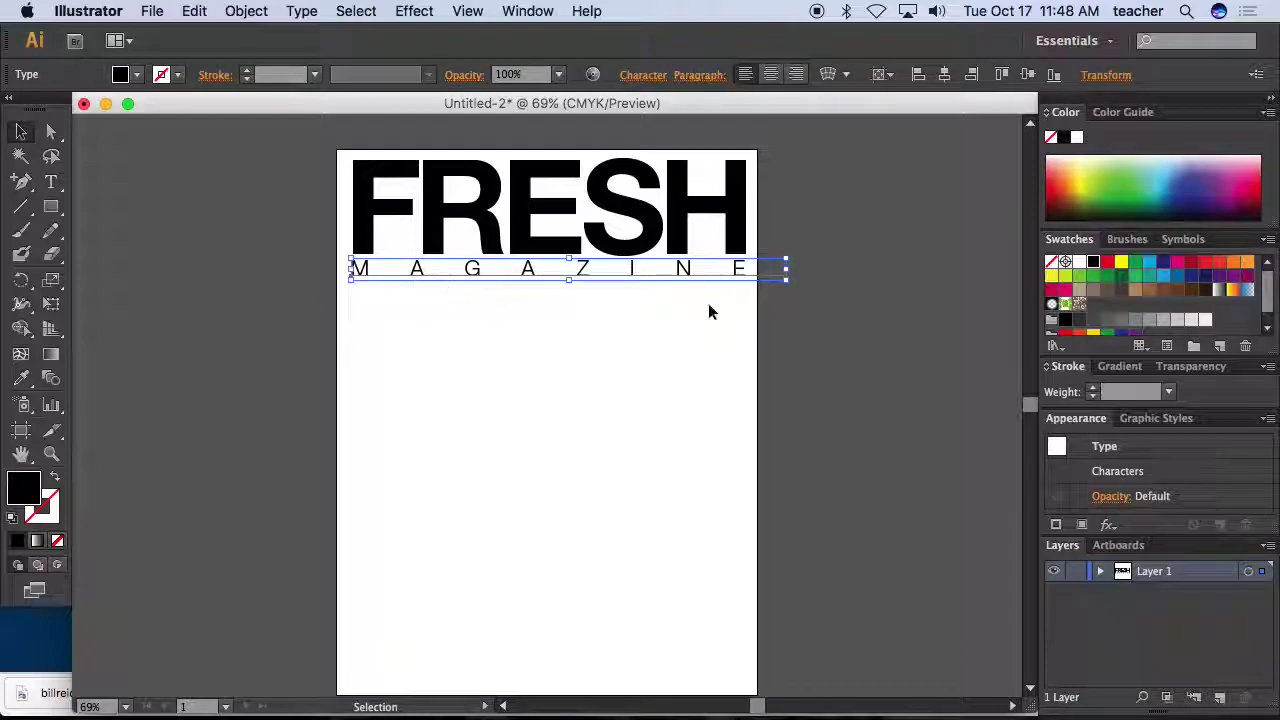
left_click_drag(784, 282, 313, 234)
- Increase MAGAZINE's tracking once more across all letters and nudge it slightly right
double_click(662, 270)
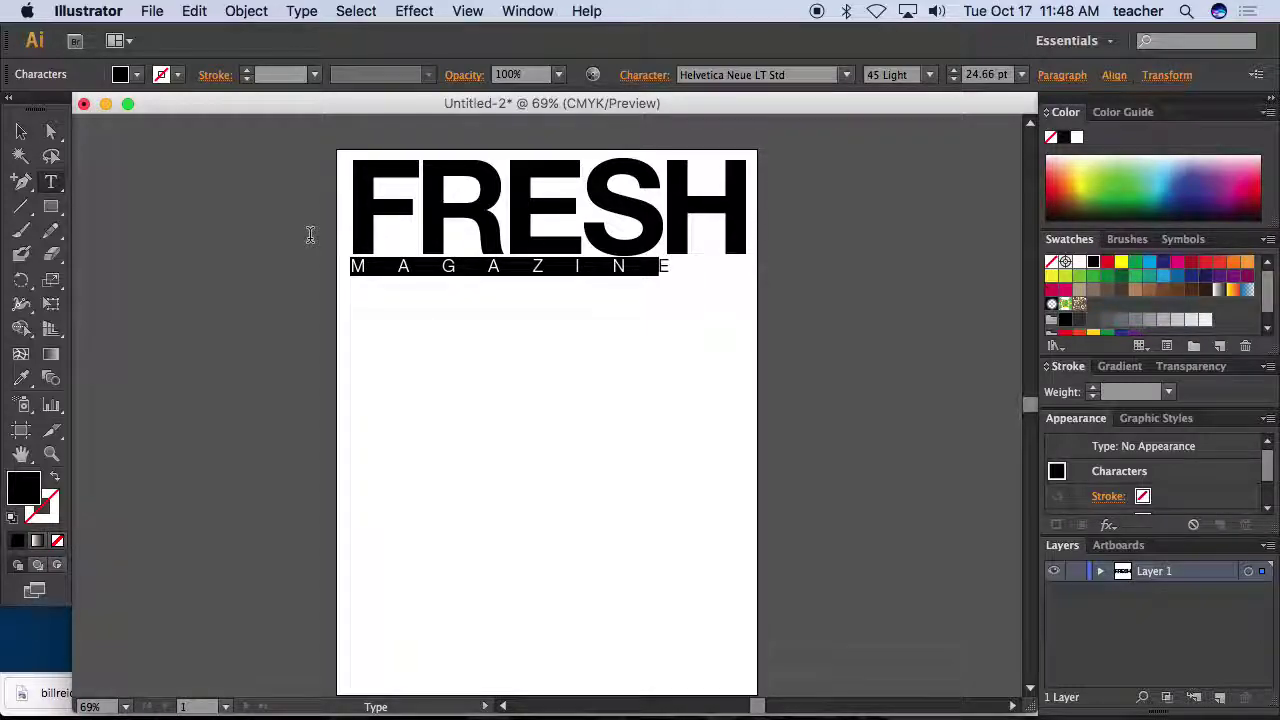
key("alt+Right")
key("alt+Right")
key("alt+Right")
key("alt+Right")
key("super+a")
key("alt+Right")
key("alt+Right")
key("alt+Right")
key("alt+Right")
key("alt+Right")
key("alt+Right")
key("alt+Right")
key("alt+Right")
key("alt+Right")
key("alt+Right")
key("alt+Right")
key("alt+Right")
key("alt+Right")
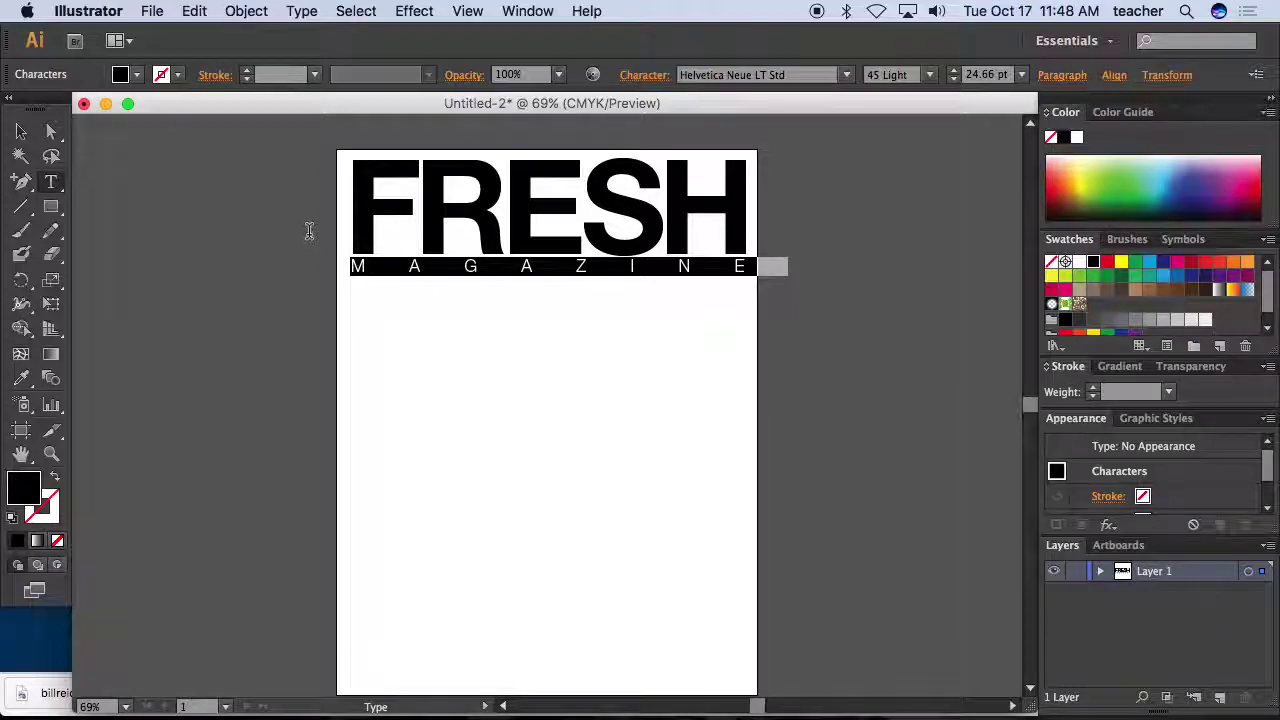
left_click(21, 131)
left_click(605, 325)
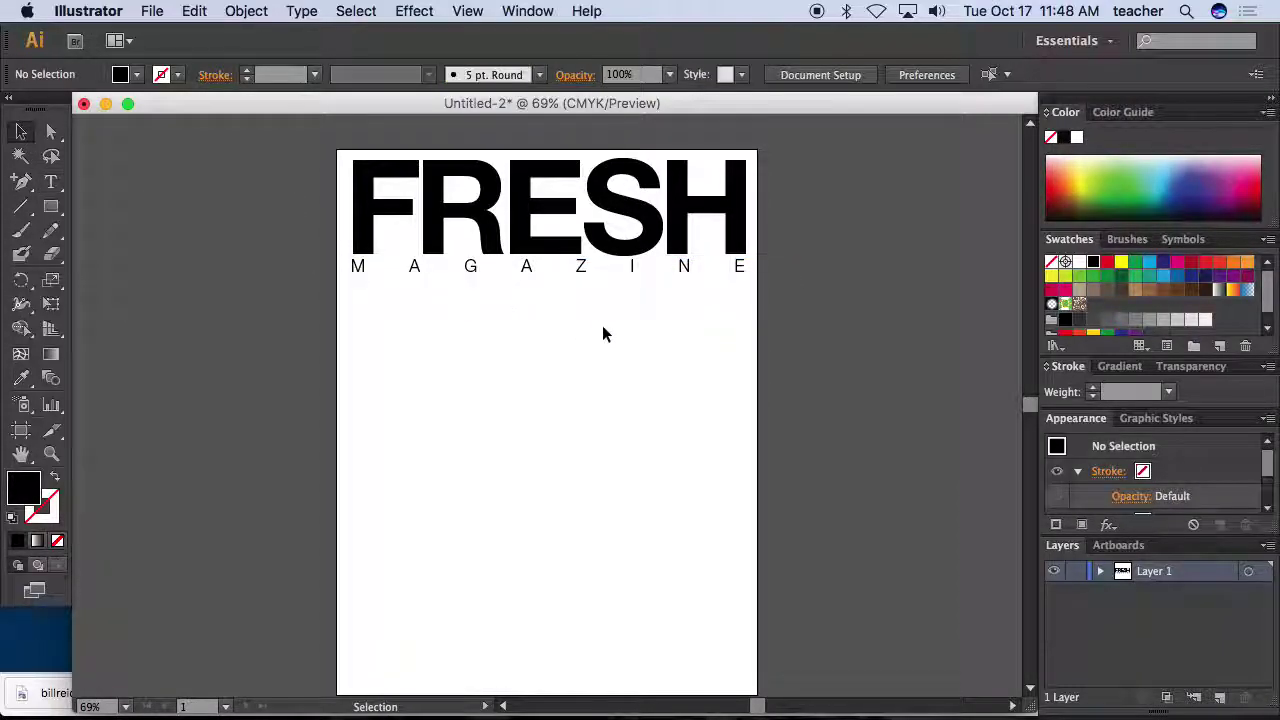
left_click(586, 274)
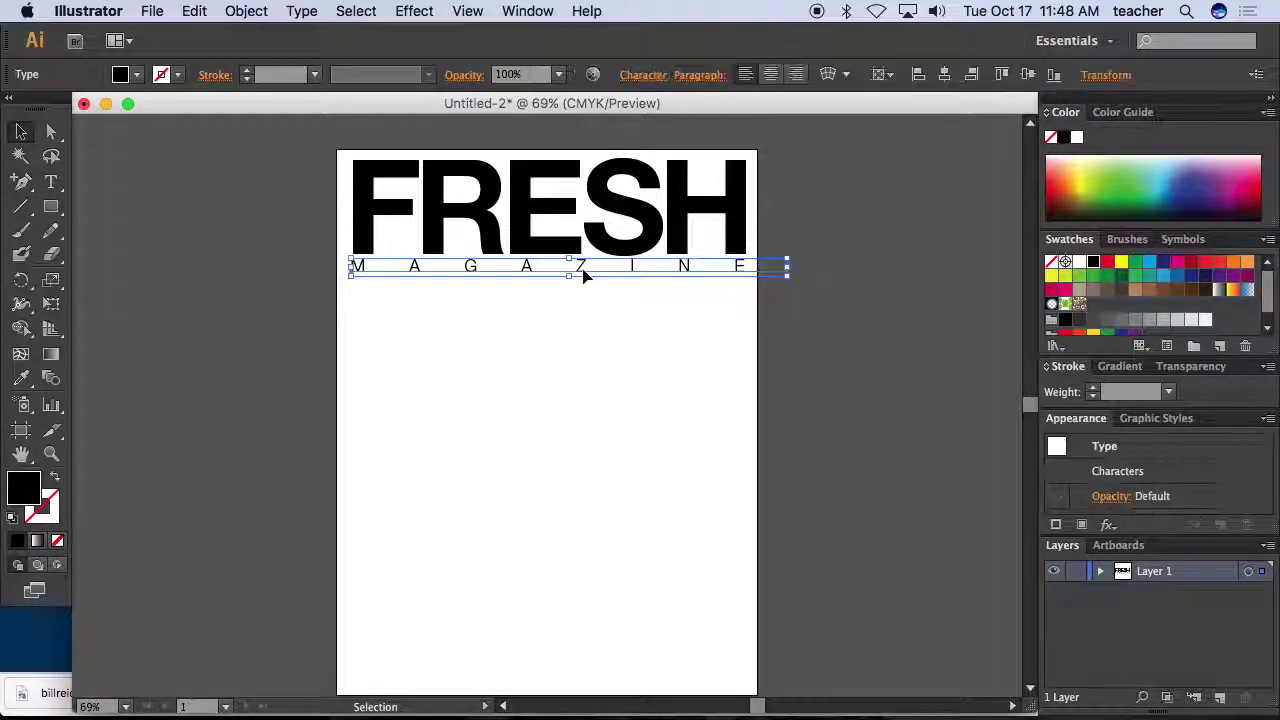
key("Right")
- Change all the MAGAZINE subtitle text to the Times New Roman Regular font
left_click(620, 326)
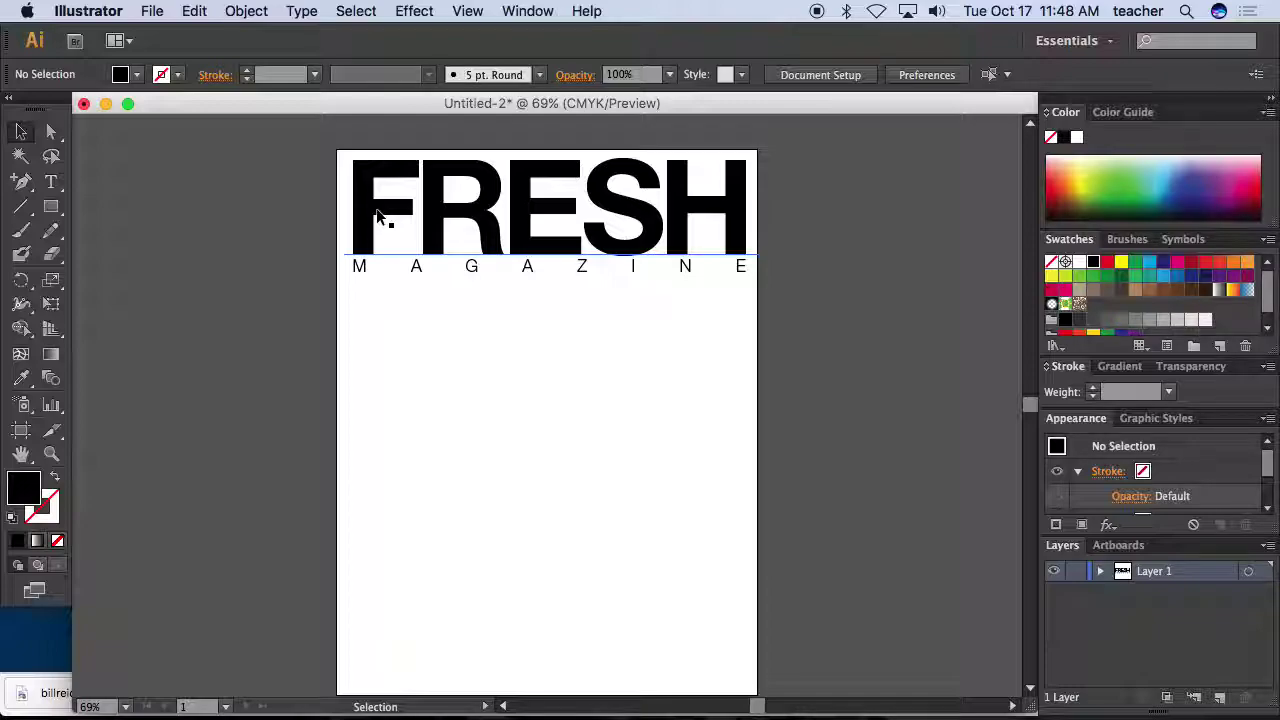
double_click(410, 266)
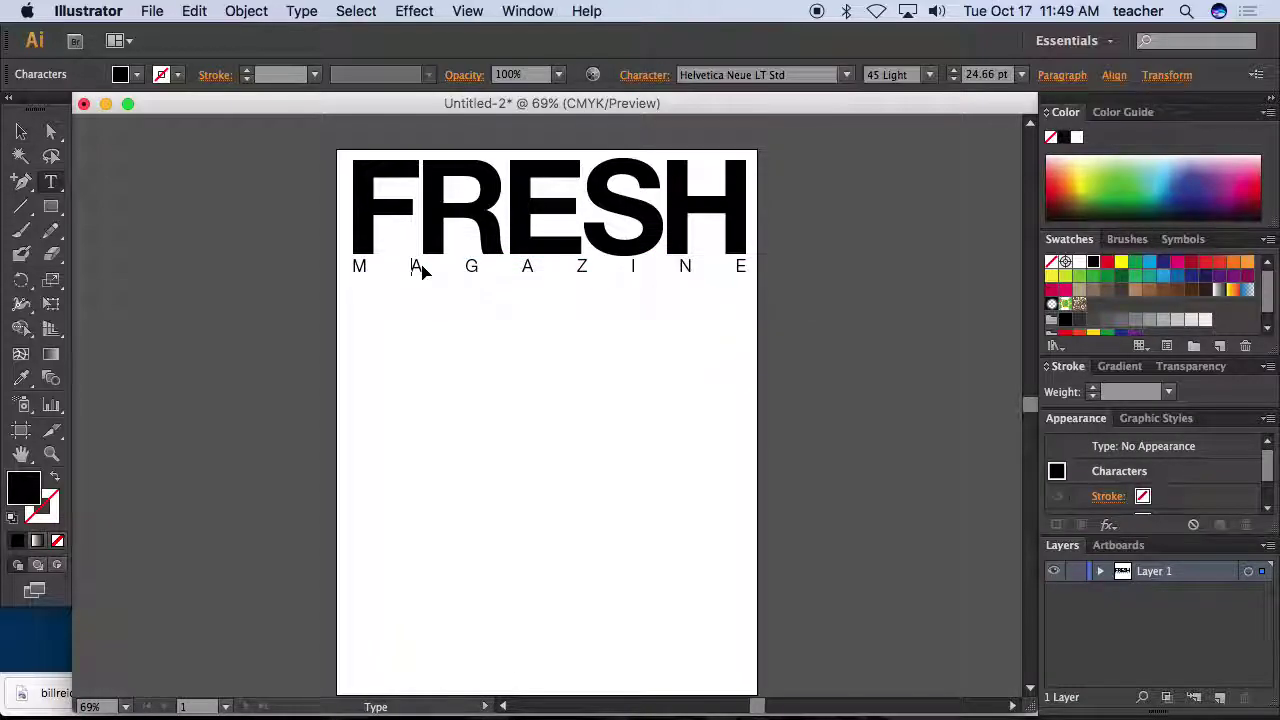
key("super+a")
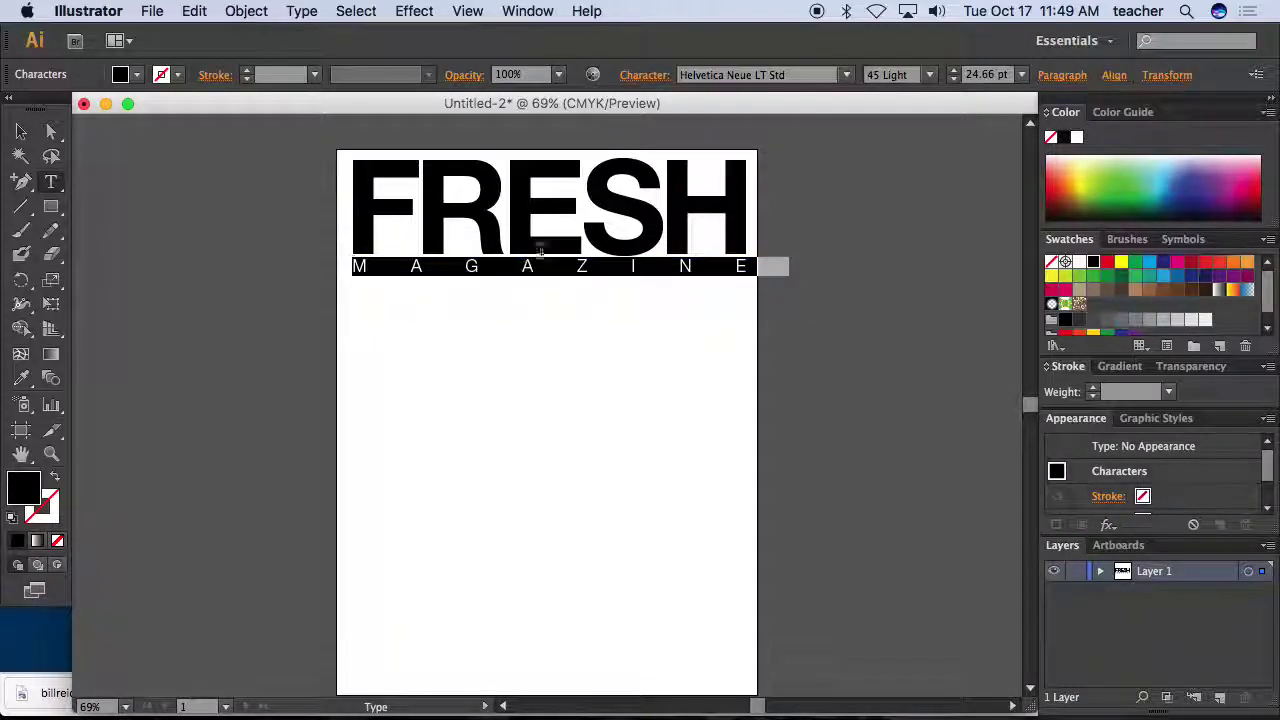
left_click(848, 76)
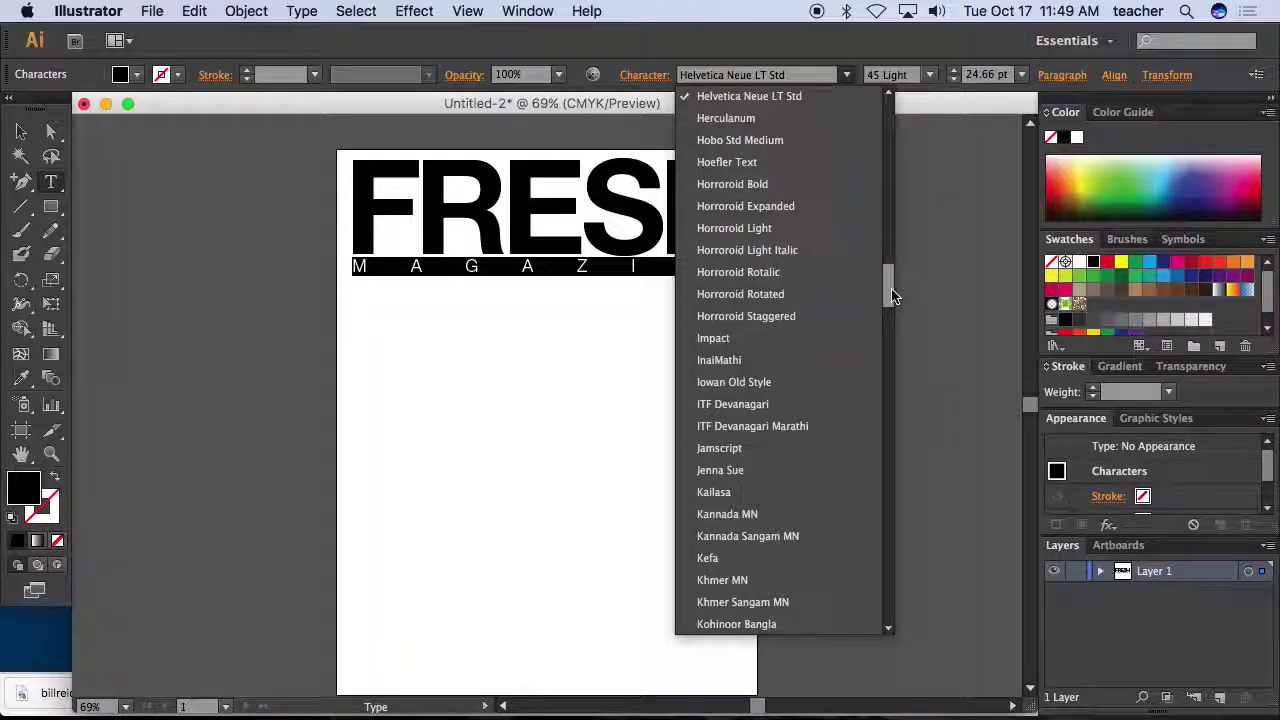
left_click_drag(886, 280, 892, 478)
left_click(770, 507)
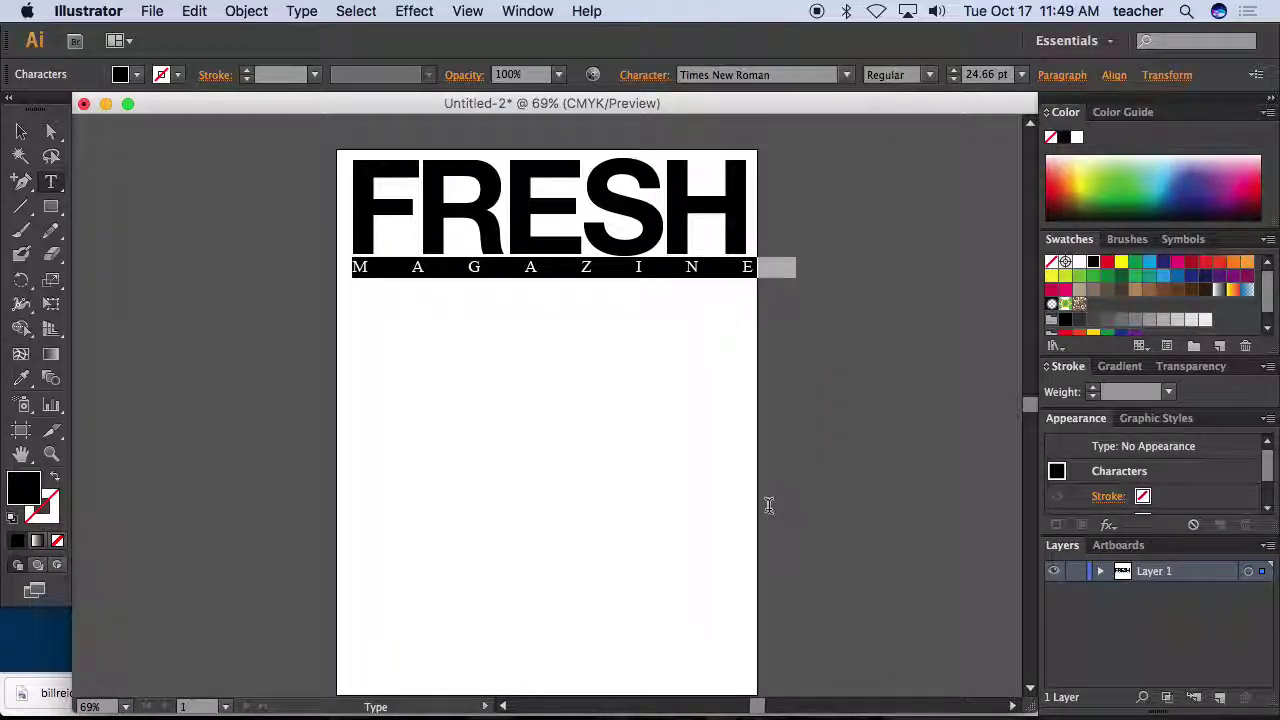
left_click(21, 131)
left_click(174, 194)
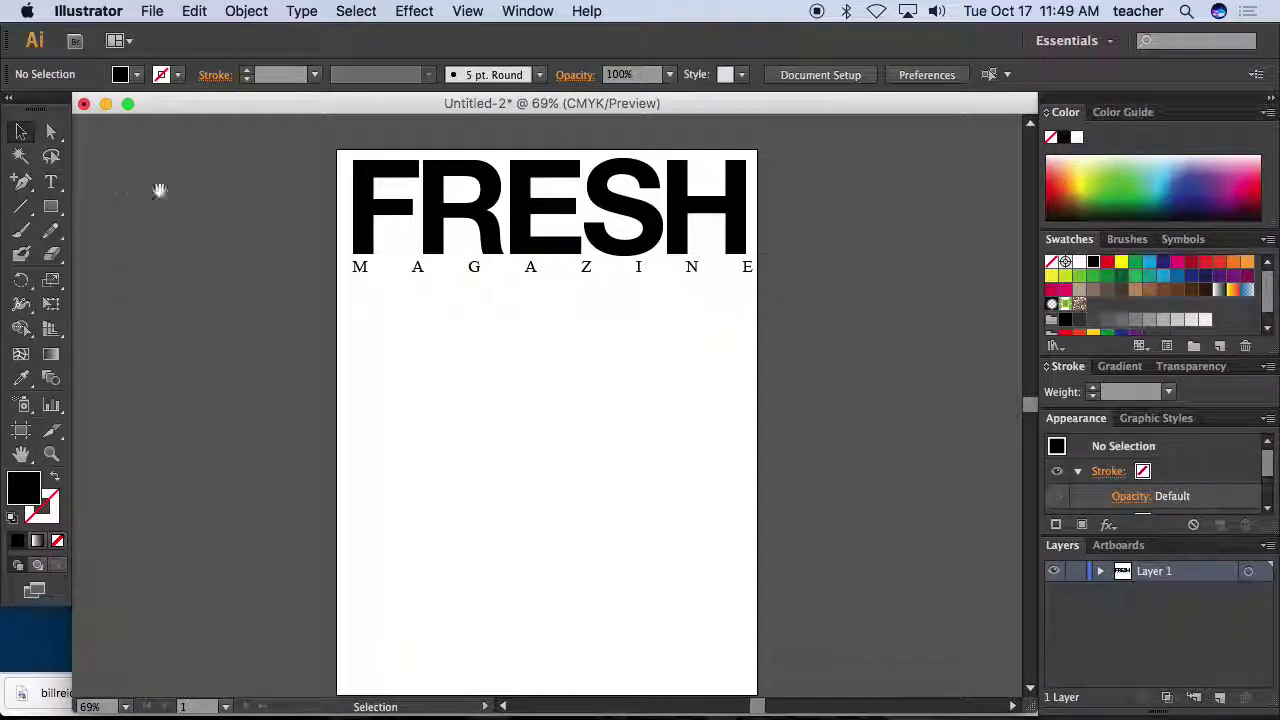
key("super+space")
left_click_drag(345, 250, 390, 288)
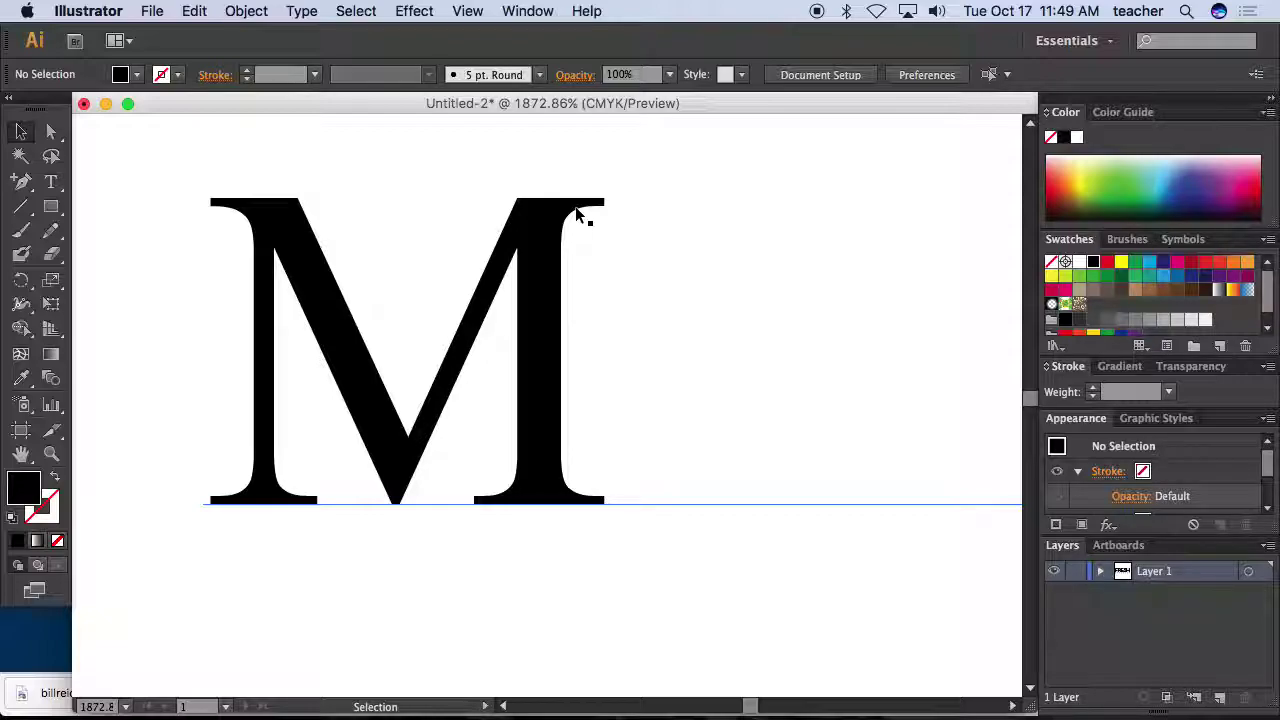
key("super+0")
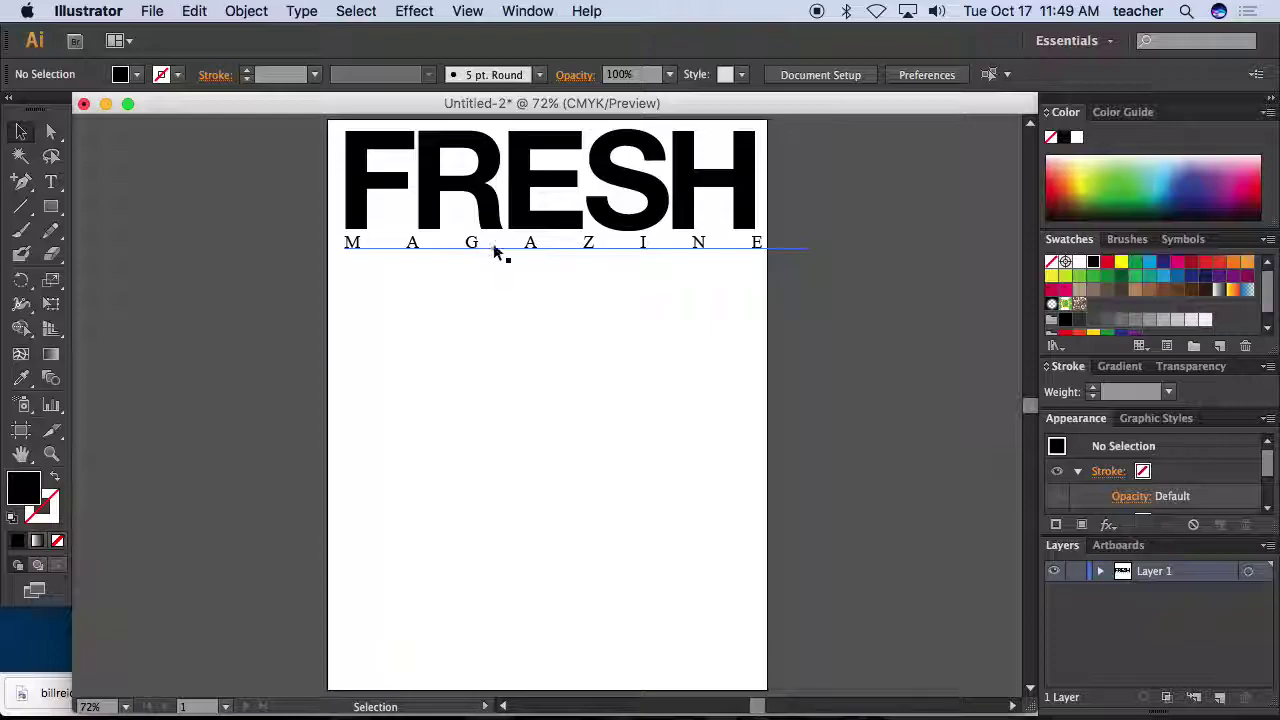
- Tighten the letter spacing of the MAGAZINE text slightly
double_click(494, 251)
key("super")
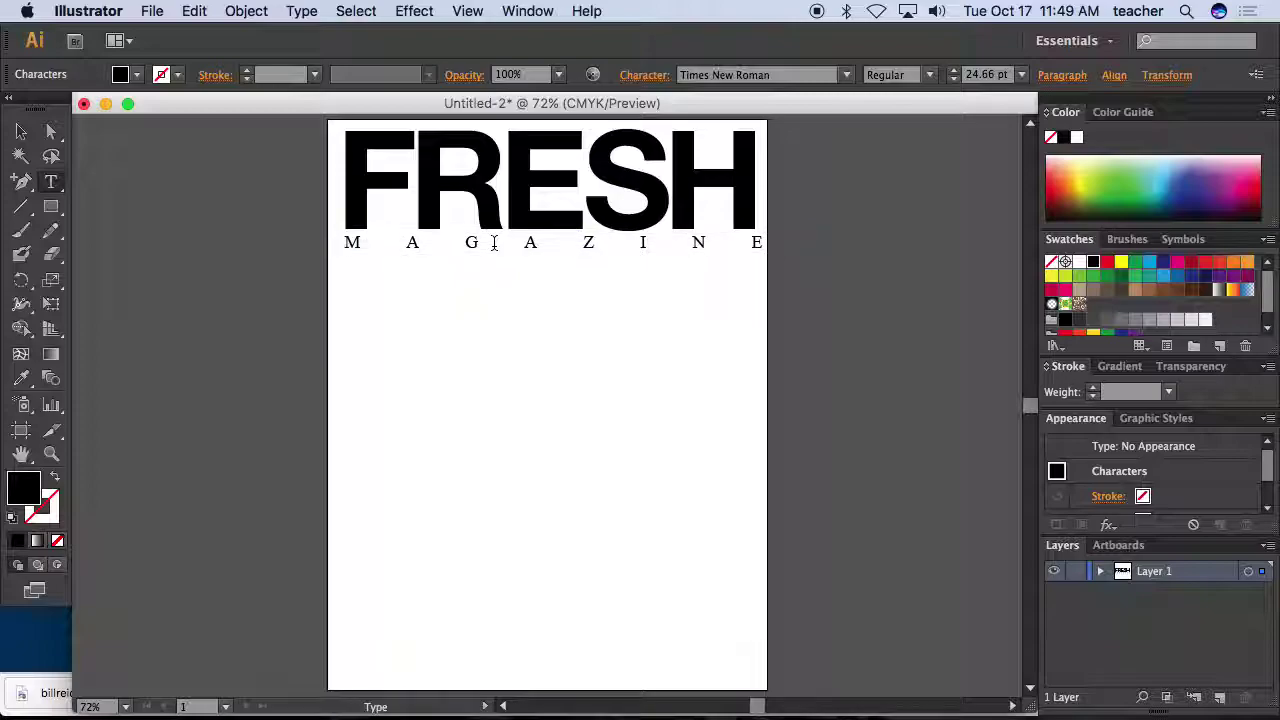
key("super+a")
key("alt+Left")
key("alt+Left")
key("alt+Left")
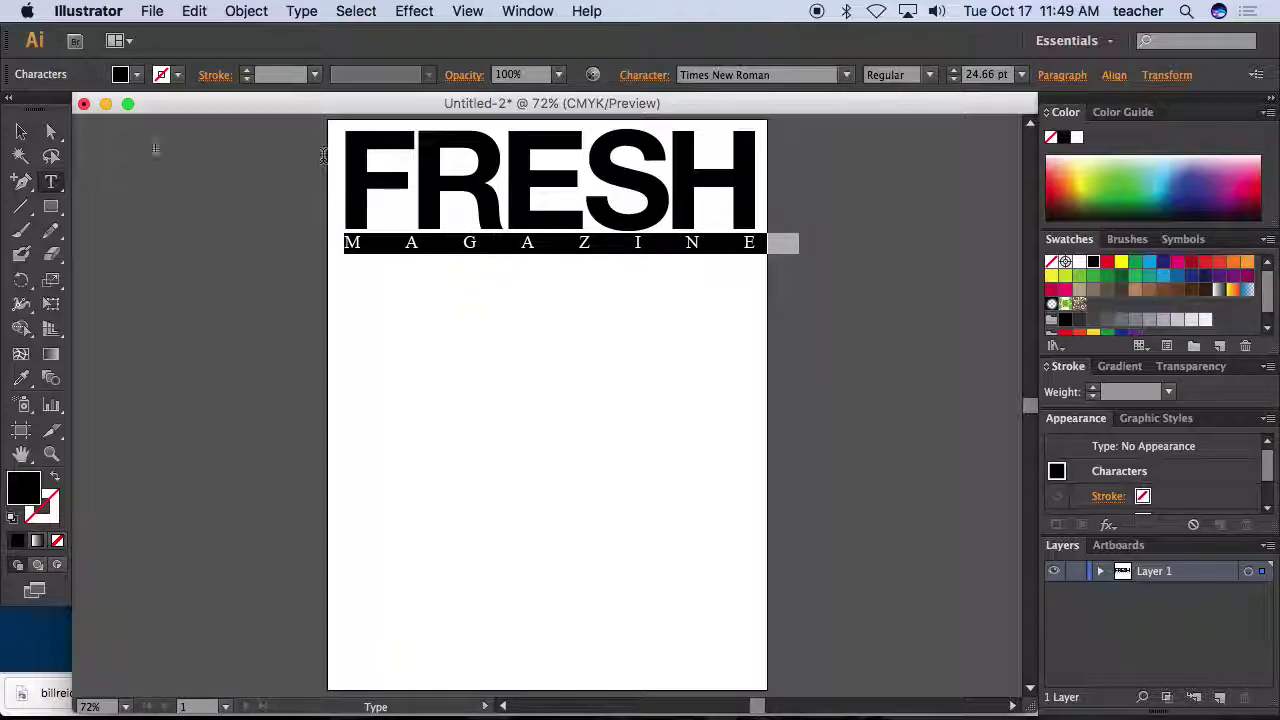
left_click(21, 131)
left_click(114, 163)
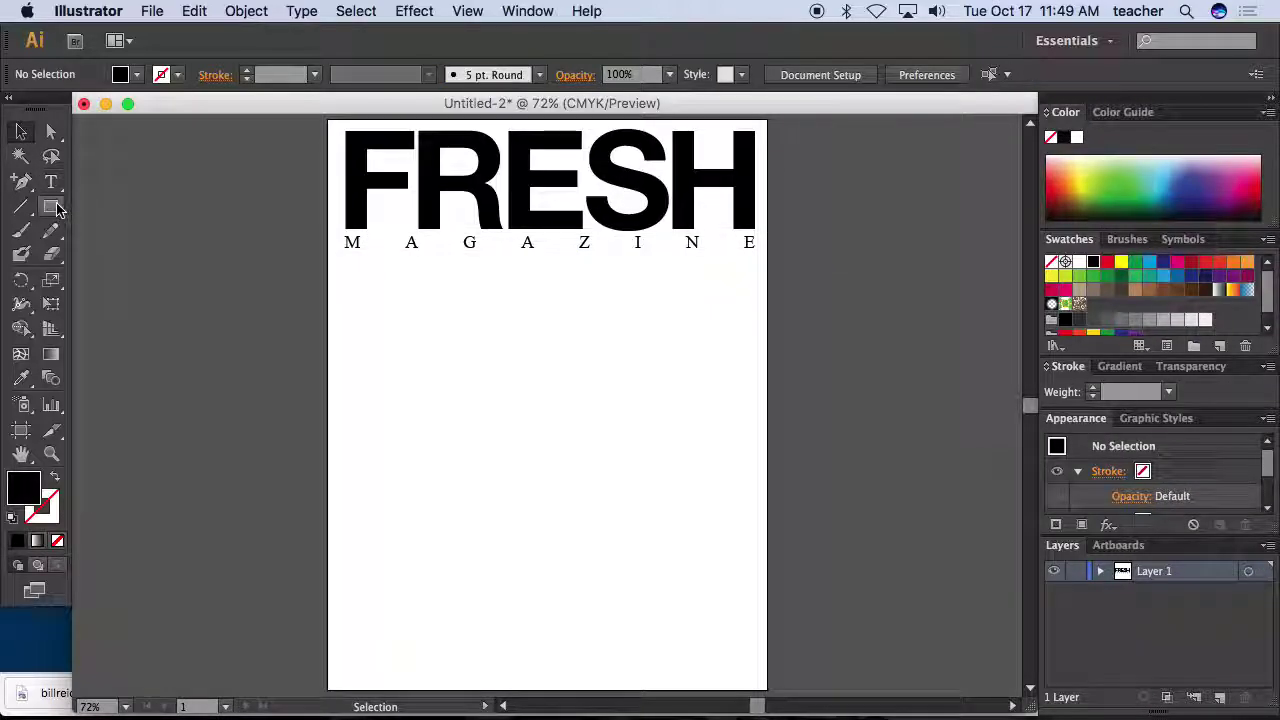
- Draw a black bar across the page under FRESH and send it behind MAGAZINE
left_click(53, 207)
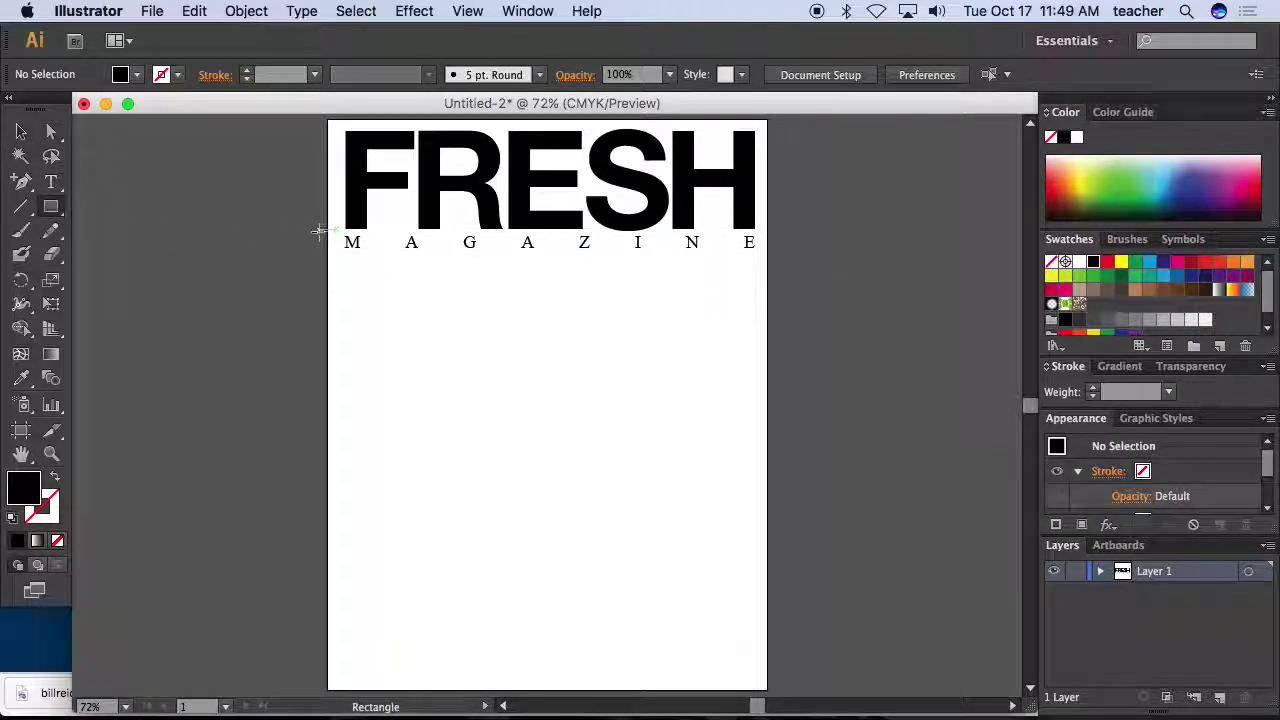
left_click_drag(327, 233, 764, 250)
left_click(21, 131)
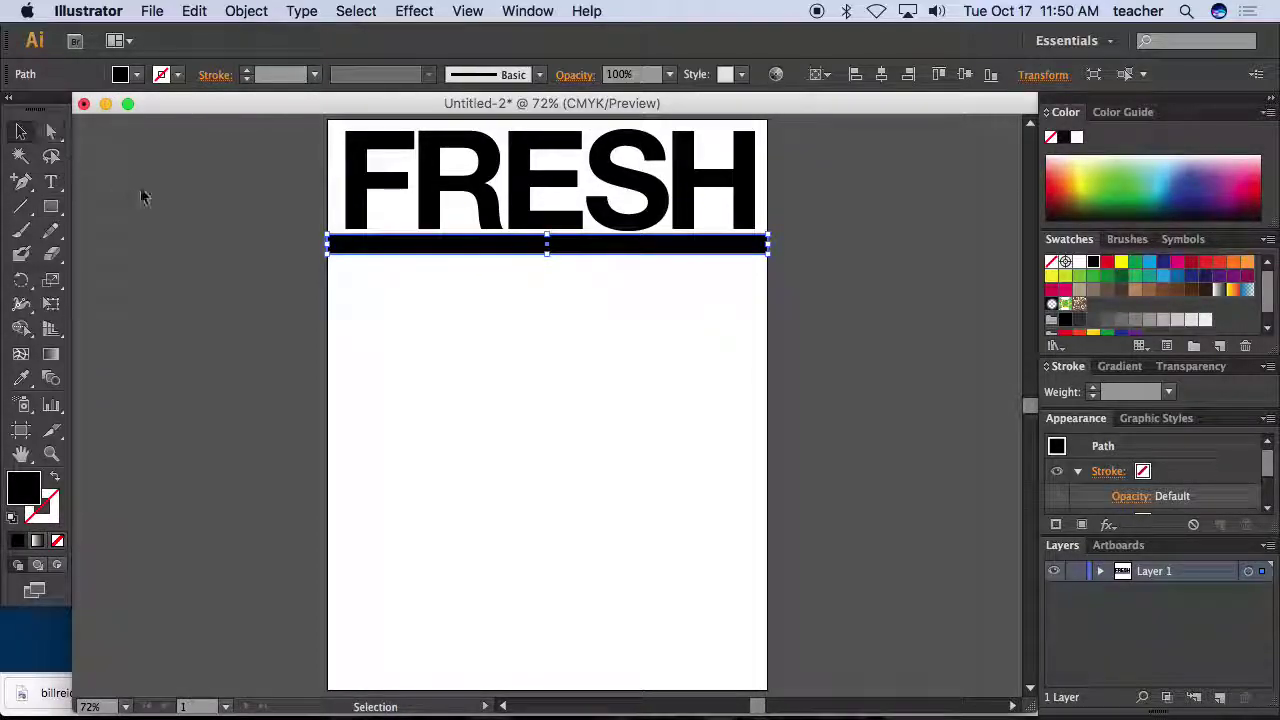
left_click(143, 198)
left_click(413, 249)
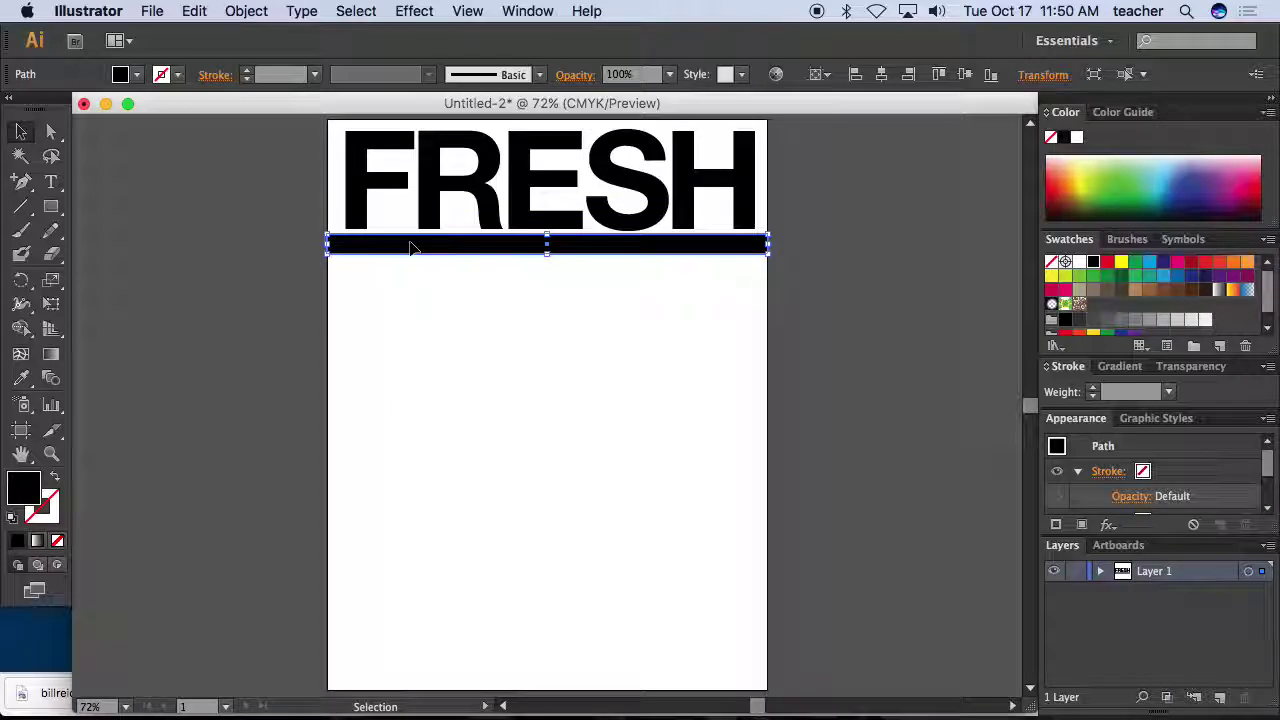
right_click(712, 254)
mouse_move(797, 513)
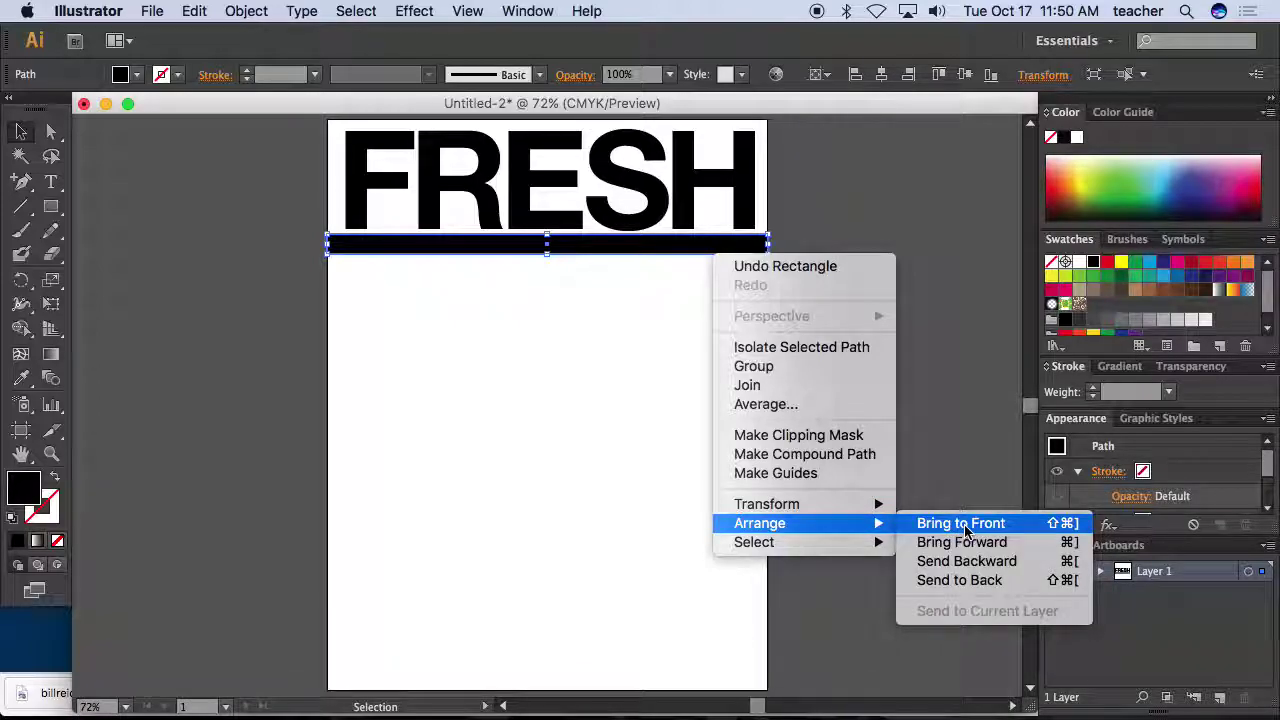
left_click(970, 580)
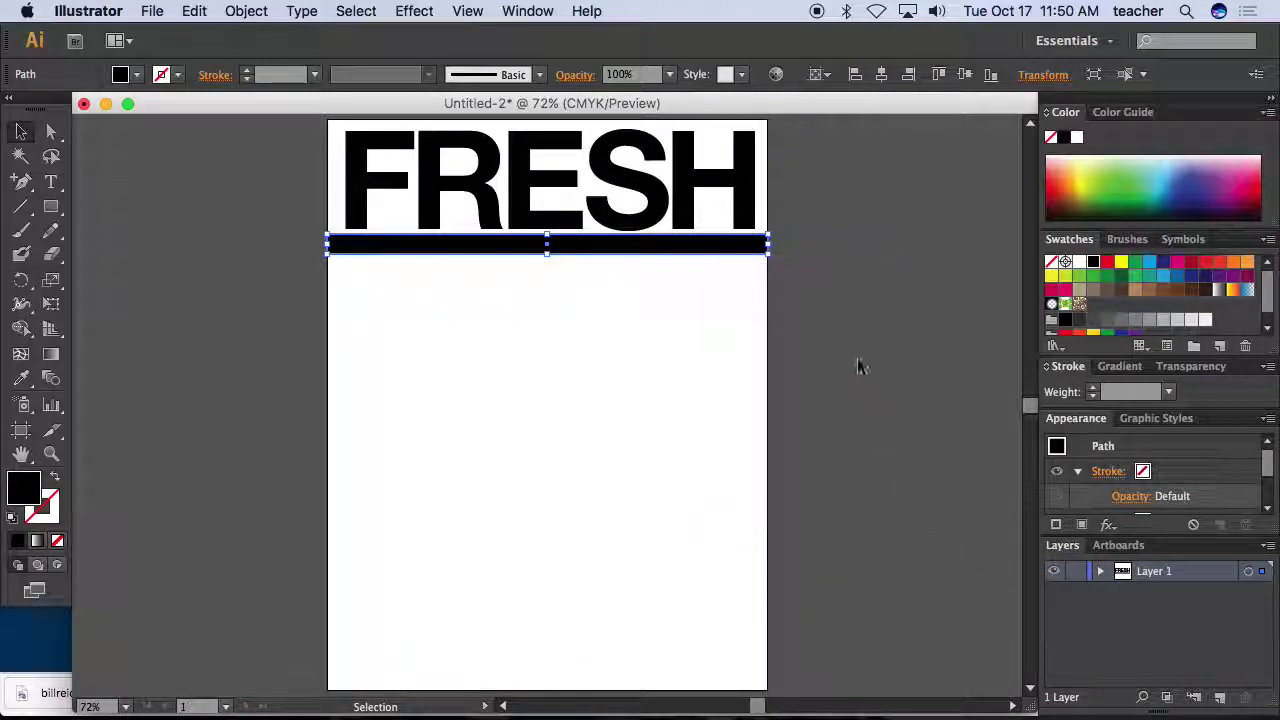
left_click(858, 365)
- Make the MAGAZINE text white so it reads on the black bar
left_click(672, 250)
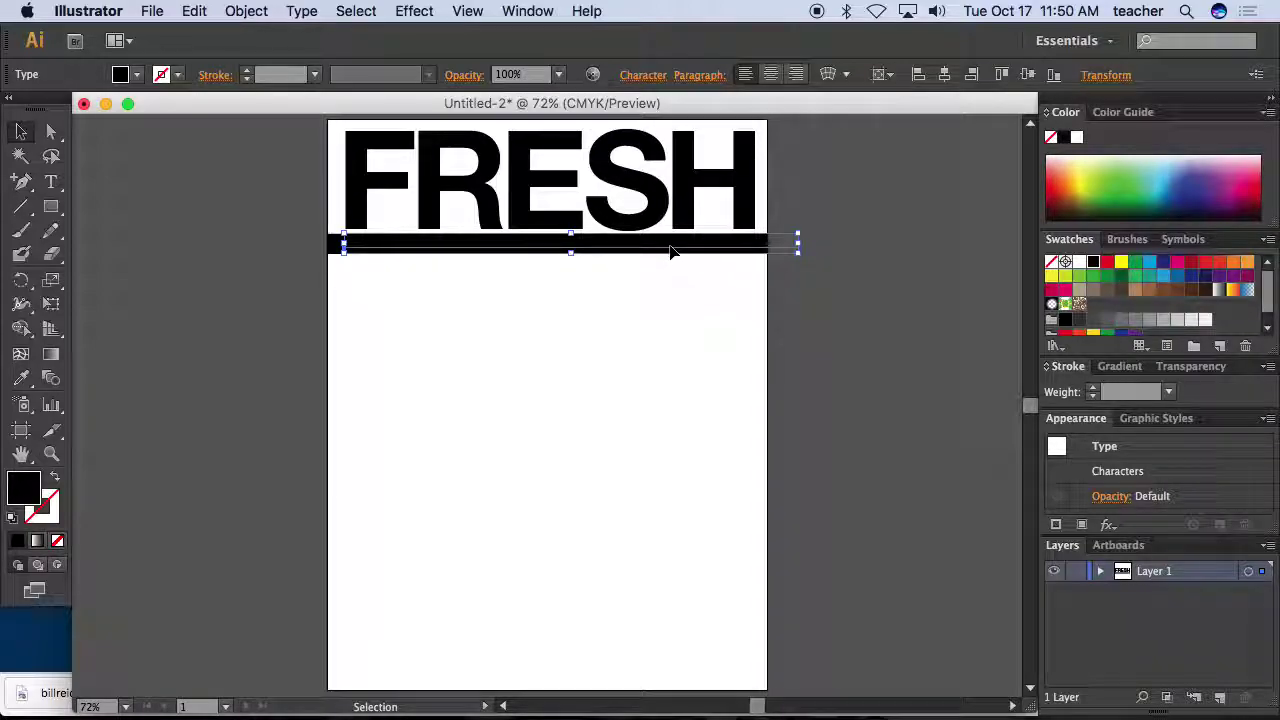
left_click(1080, 263)
left_click(890, 280)
left_click(758, 248)
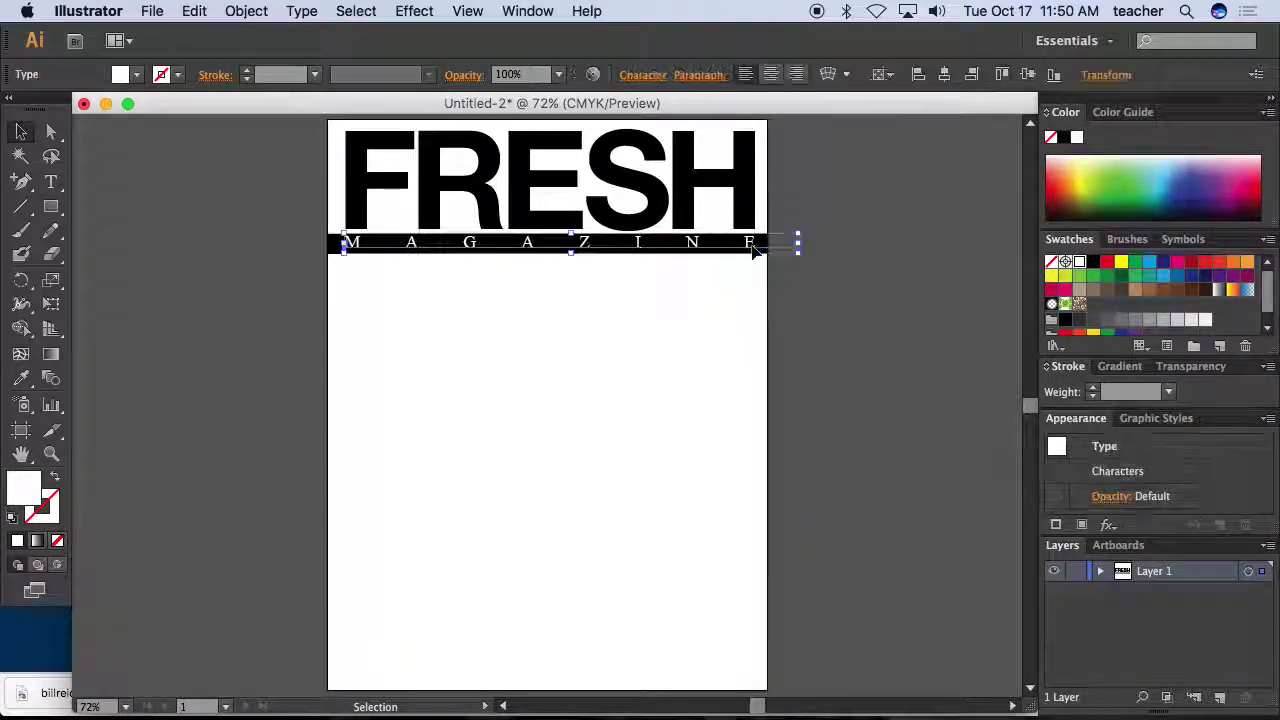
left_click(836, 278)
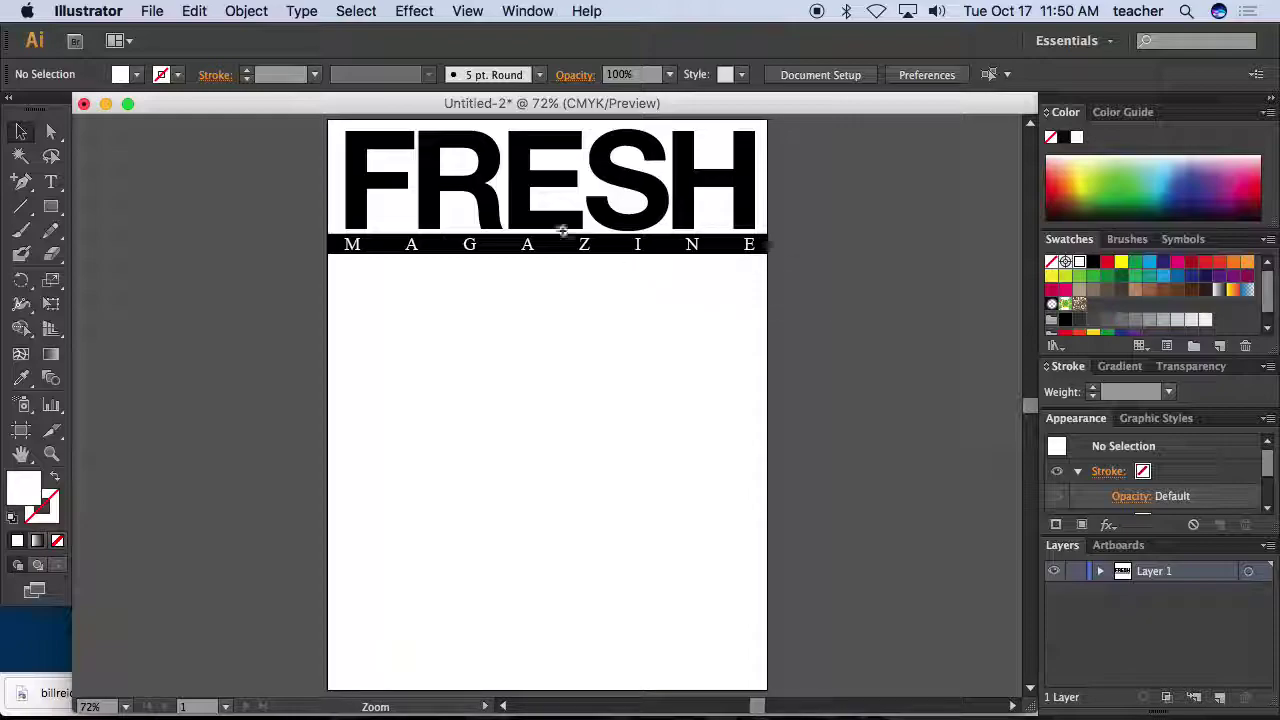
- Raise the black band's bottom edge to an 8.5 in by 0.34 in strip, then view at actual size
left_click_drag(312, 221, 399, 267)
left_click(280, 412)
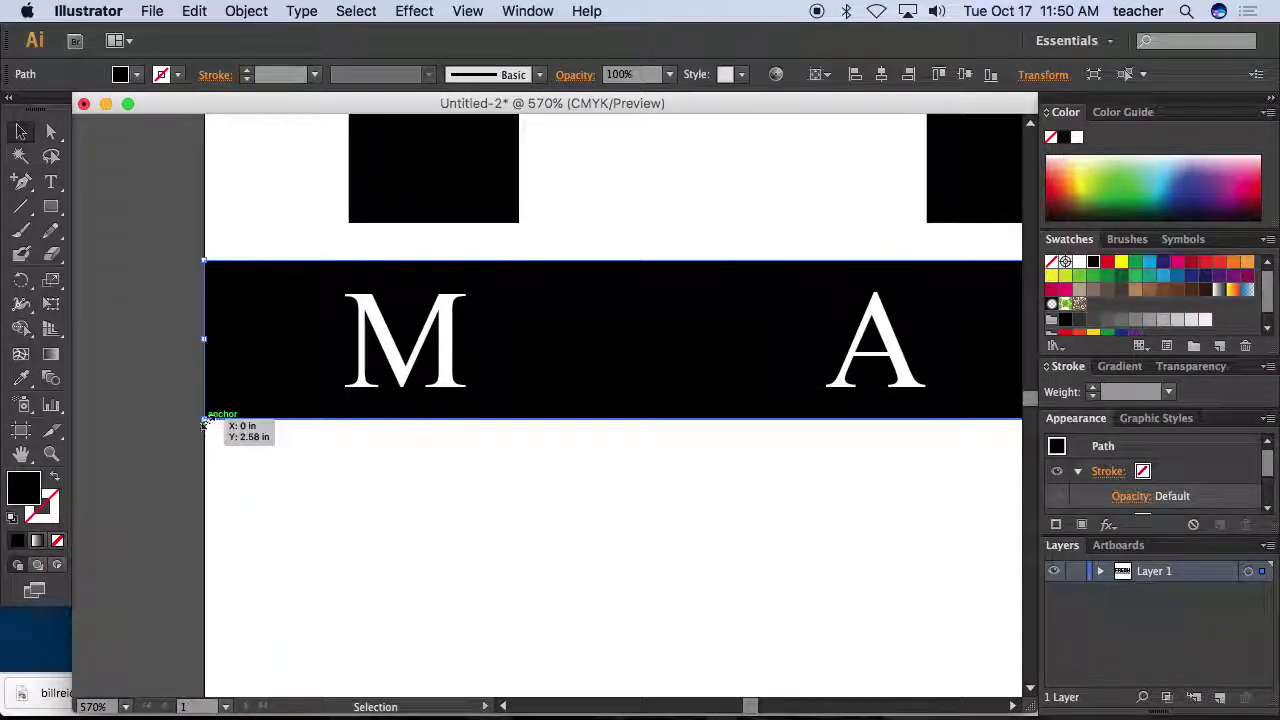
left_click_drag(207, 422, 206, 398)
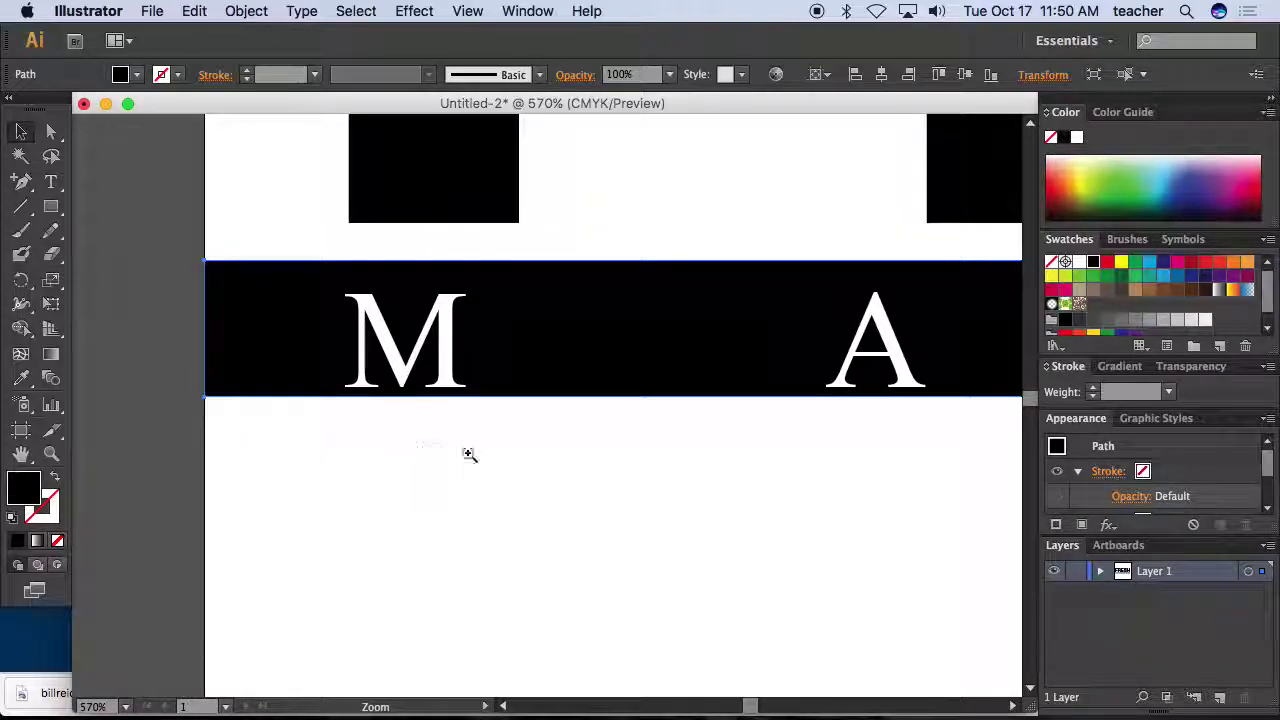
left_click(490, 454, "alt+super")
left_click(558, 453, "alt")
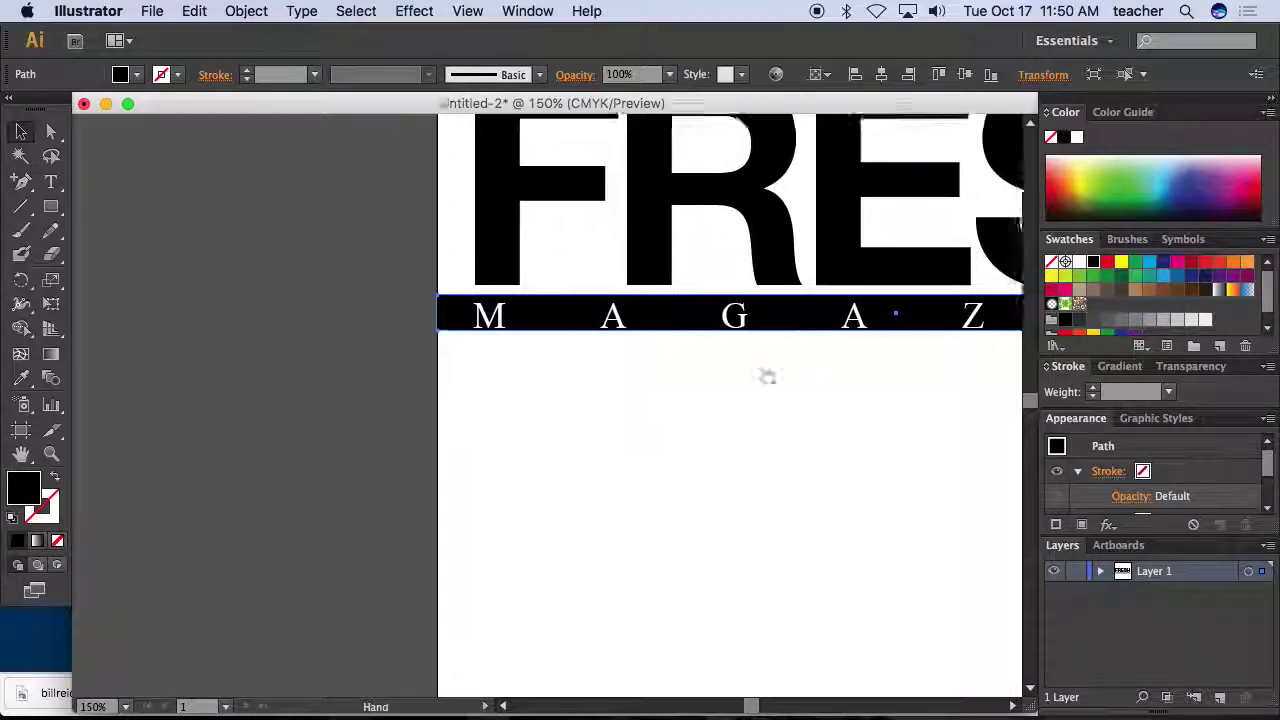
left_click_drag(737, 383, 481, 410)
key("super+minus")
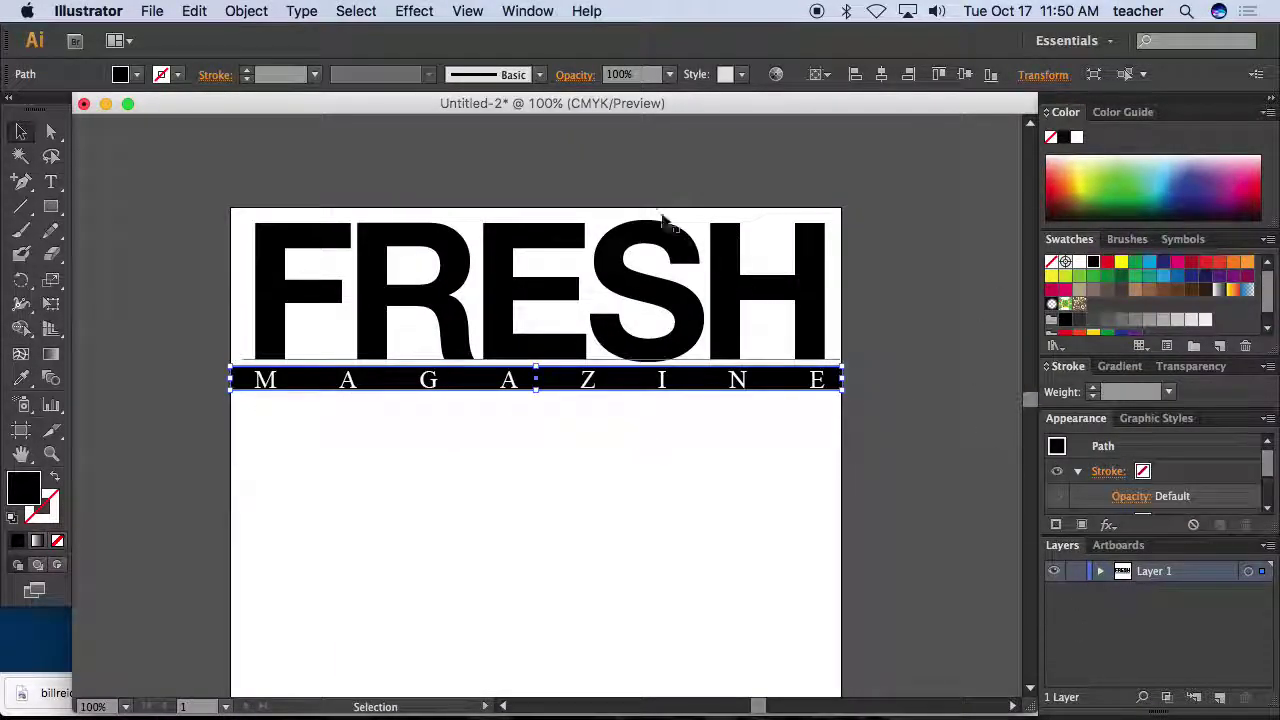
- Show the Align panel set to Align to Selection, and drag the MAGAZINE lettering off the bar
left_click(527, 11)
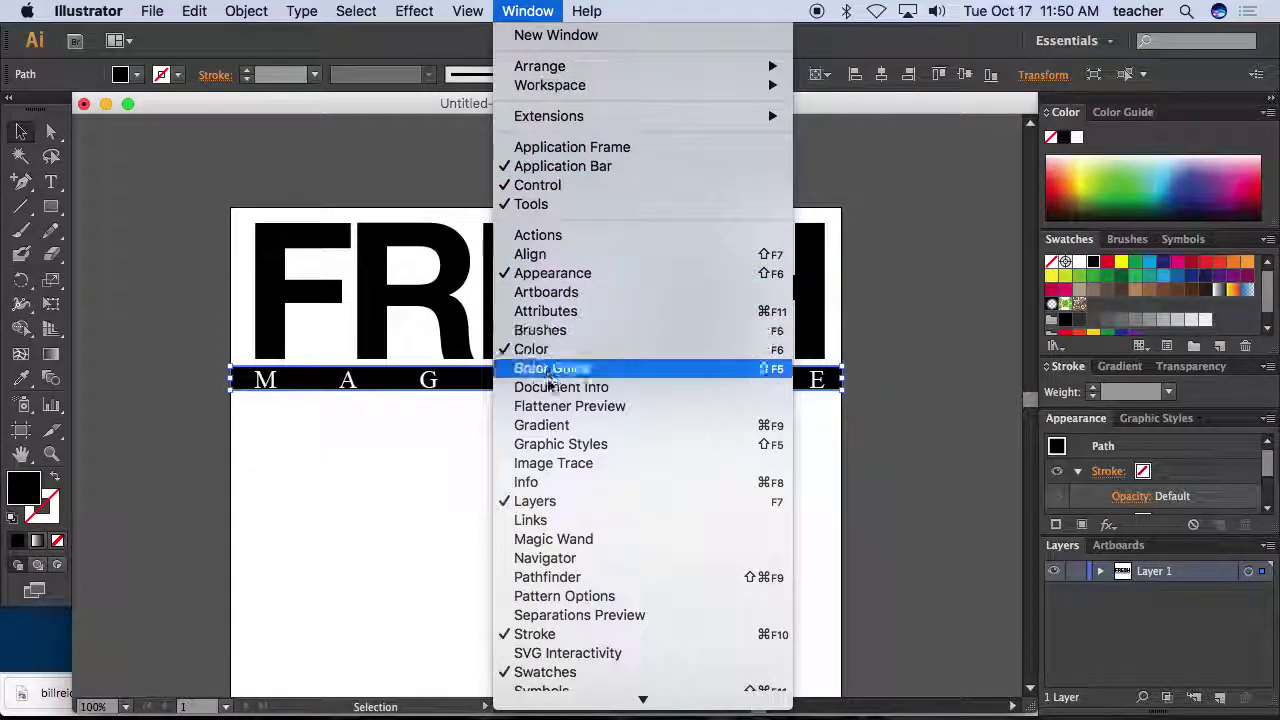
left_click(545, 254)
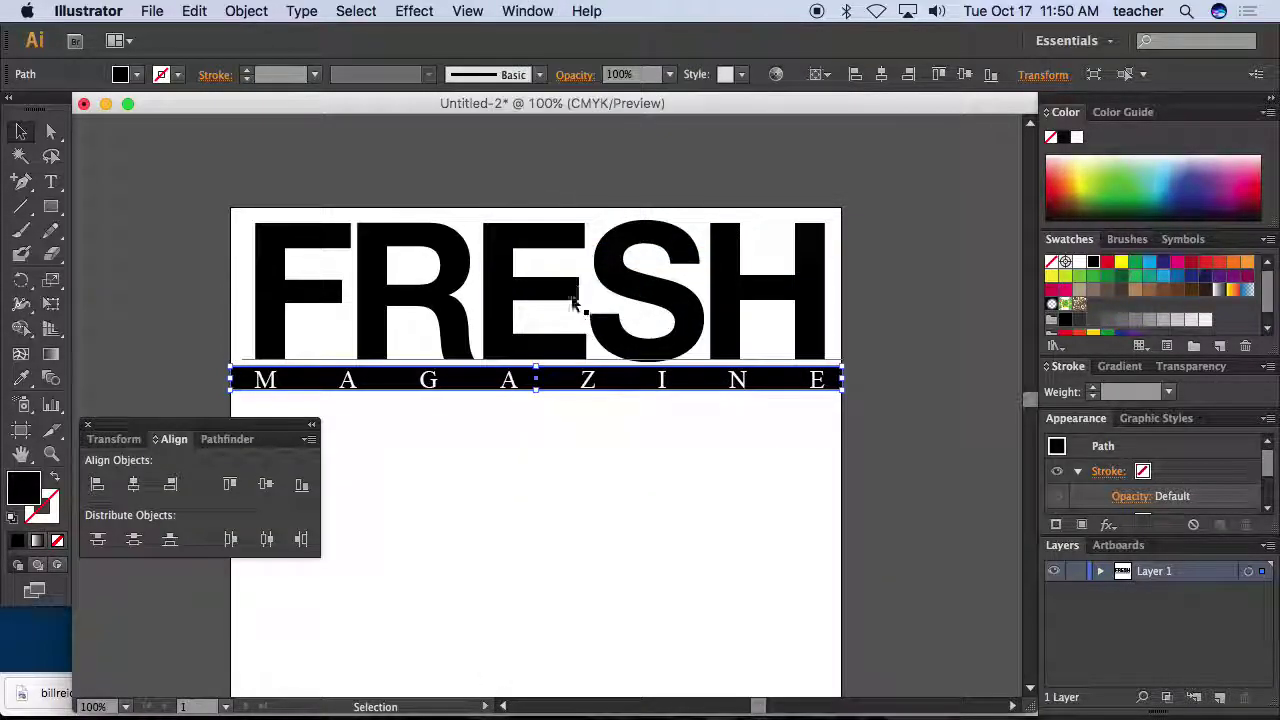
left_click_drag(250, 424, 941, 161)
left_click(1000, 175)
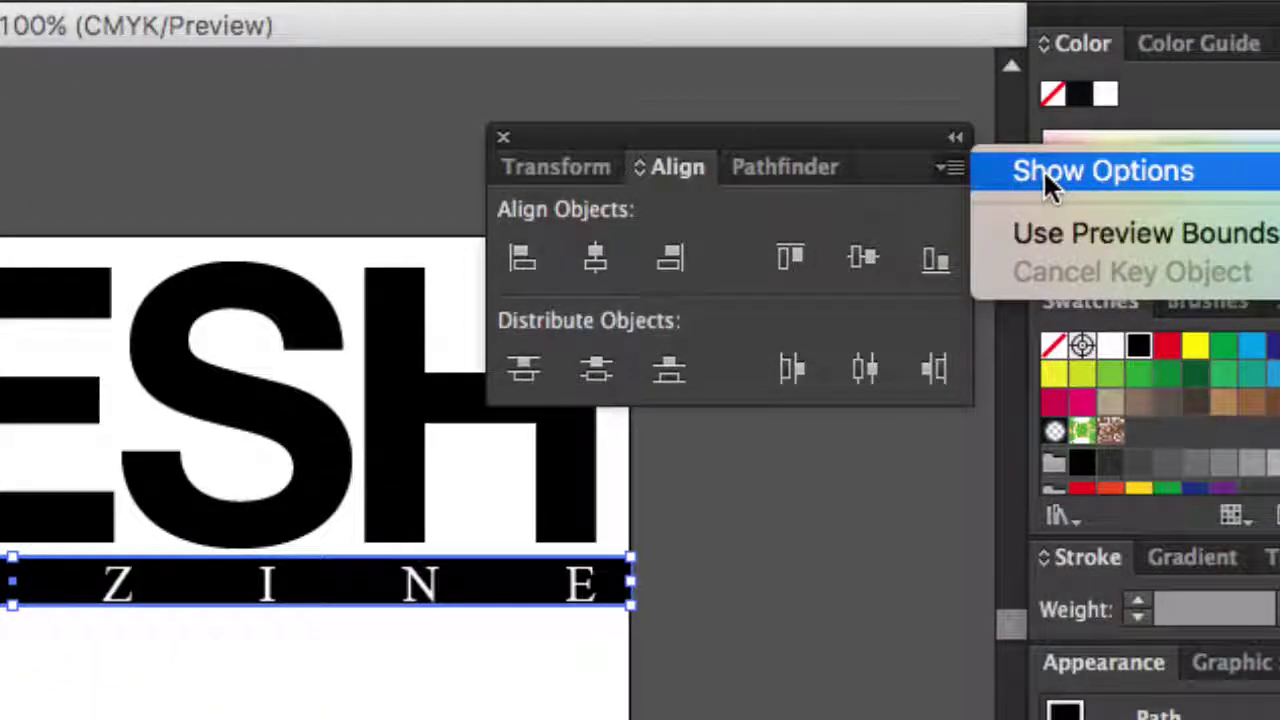
left_click(1043, 169)
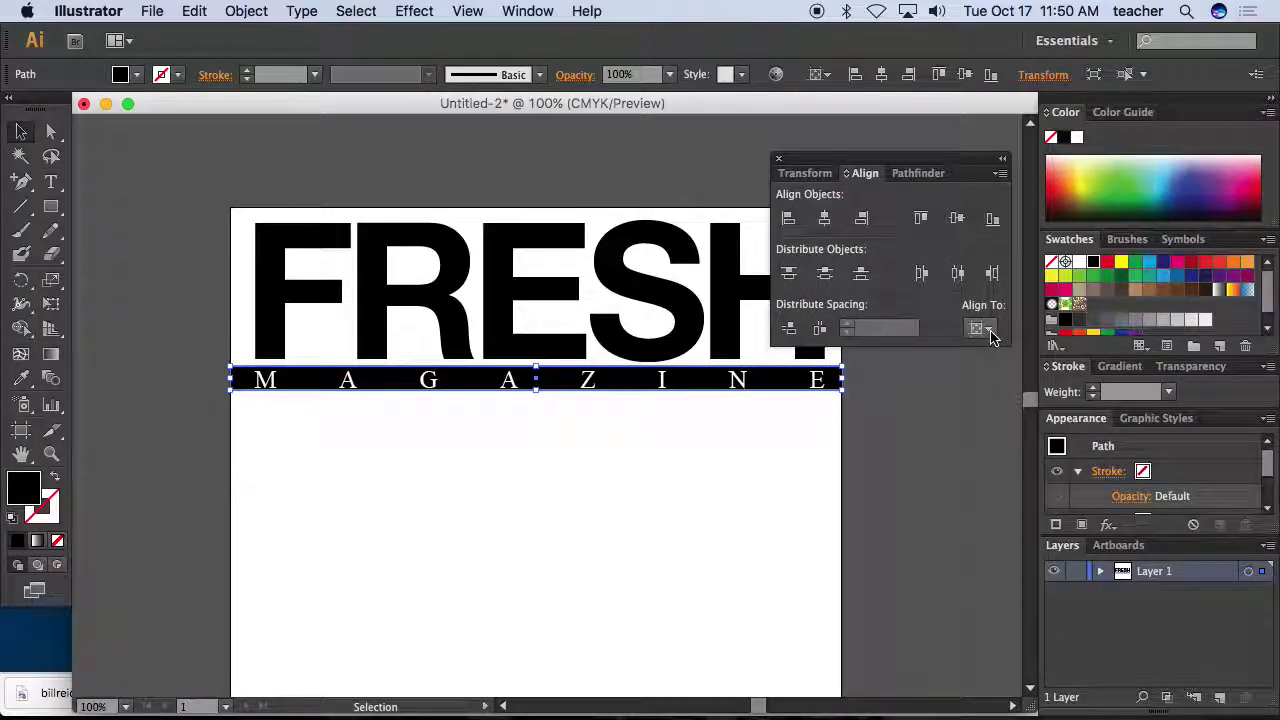
left_click(989, 331)
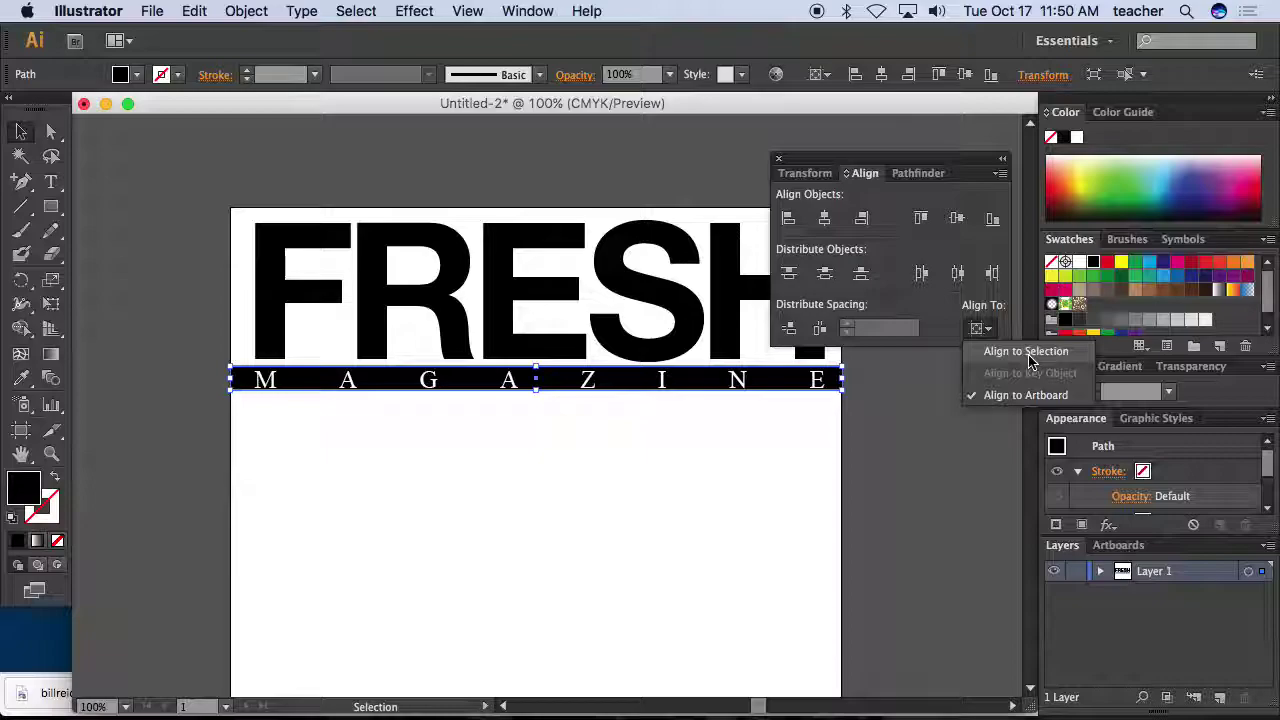
left_click(1030, 361)
left_click(930, 389)
left_click_drag(871, 374, 829, 397)
- Send the FRESH title one level backward in the stacking order
left_click(726, 466)
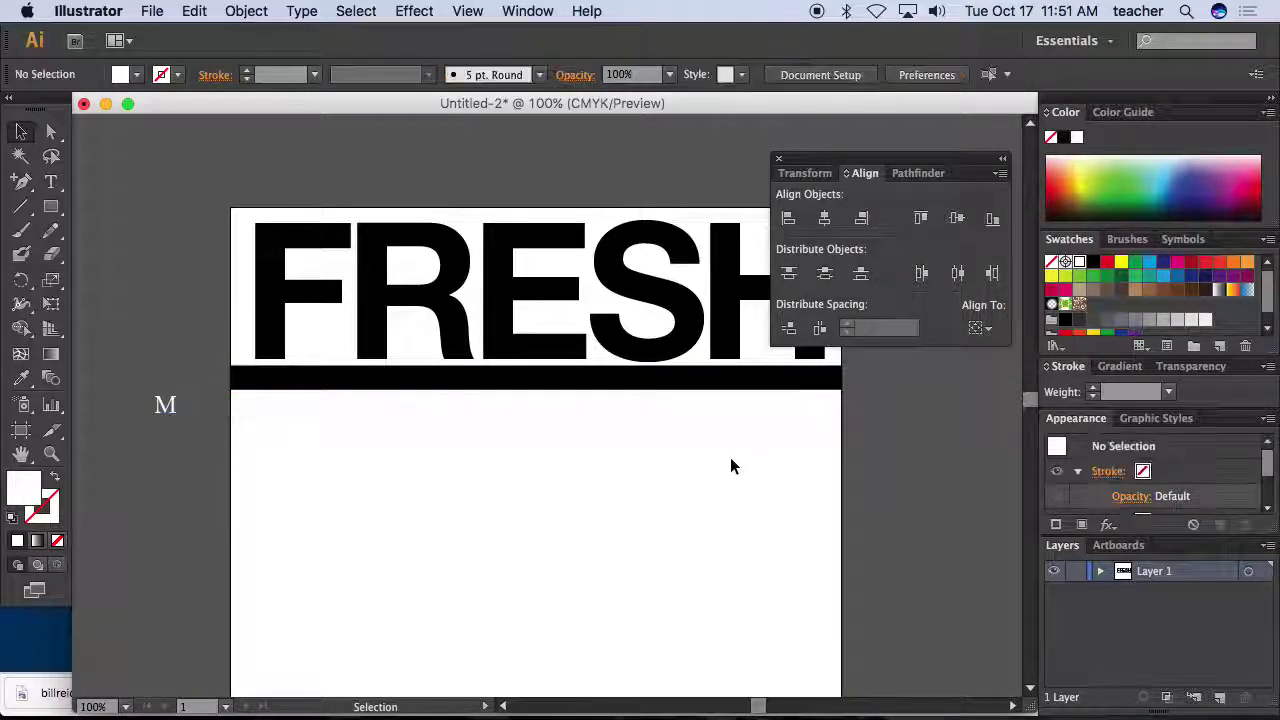
left_click_drag(710, 459, 814, 386)
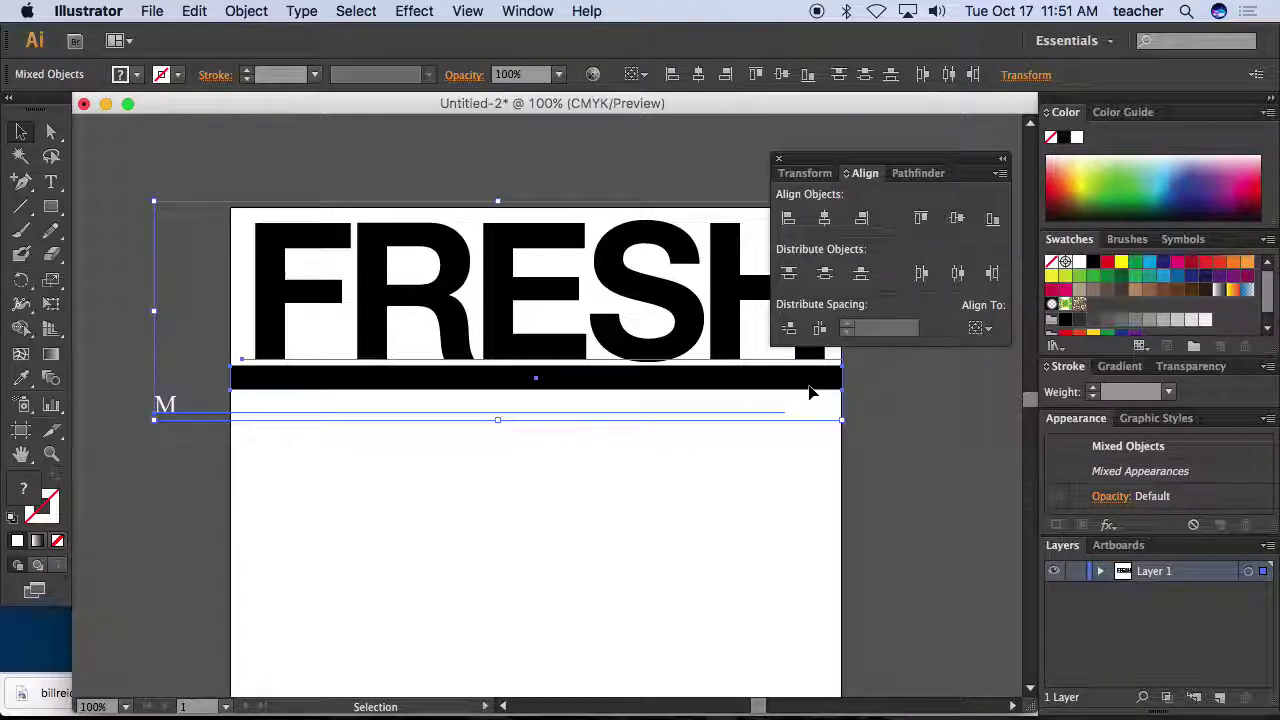
left_click(748, 443)
left_click(699, 386)
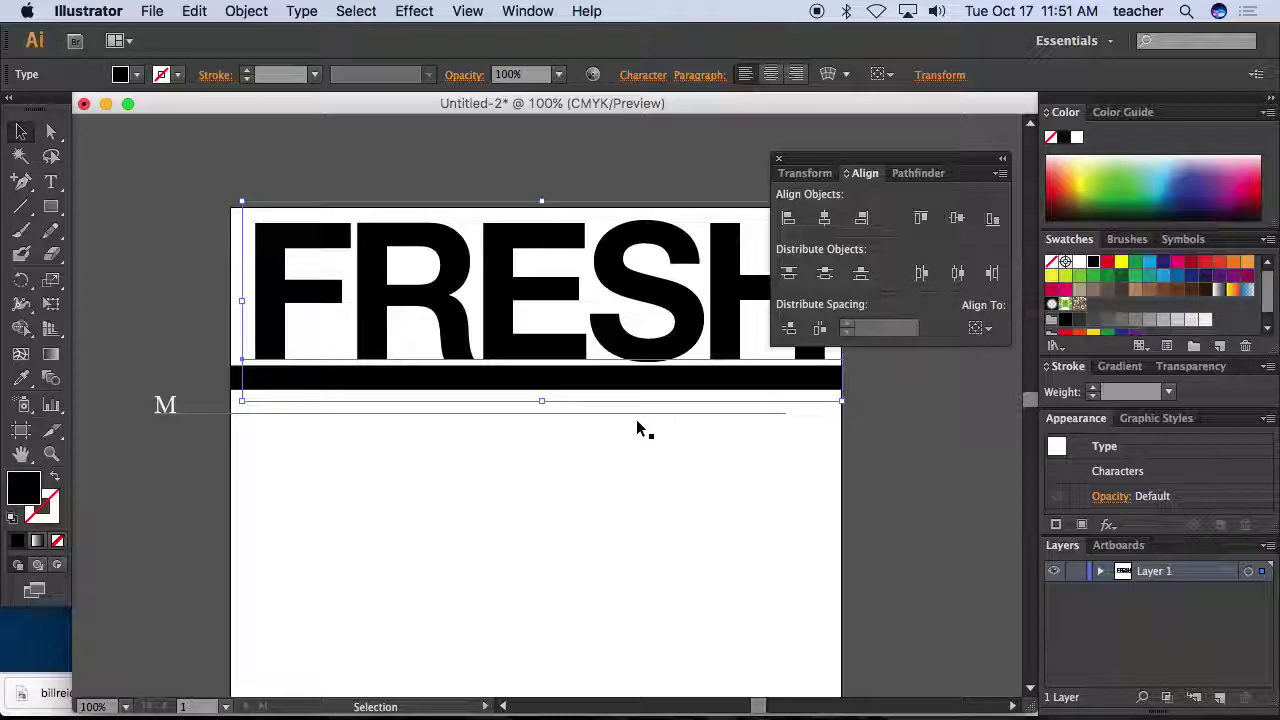
left_click(188, 405)
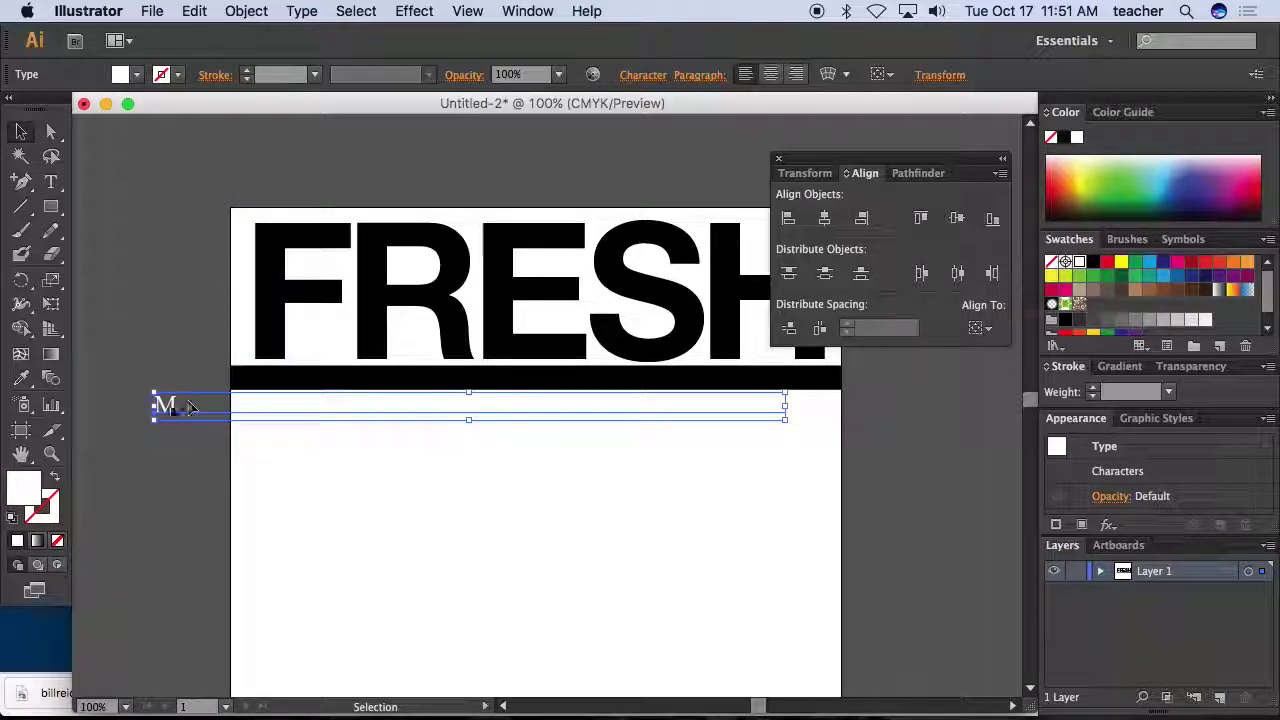
left_click(246, 376, "shift")
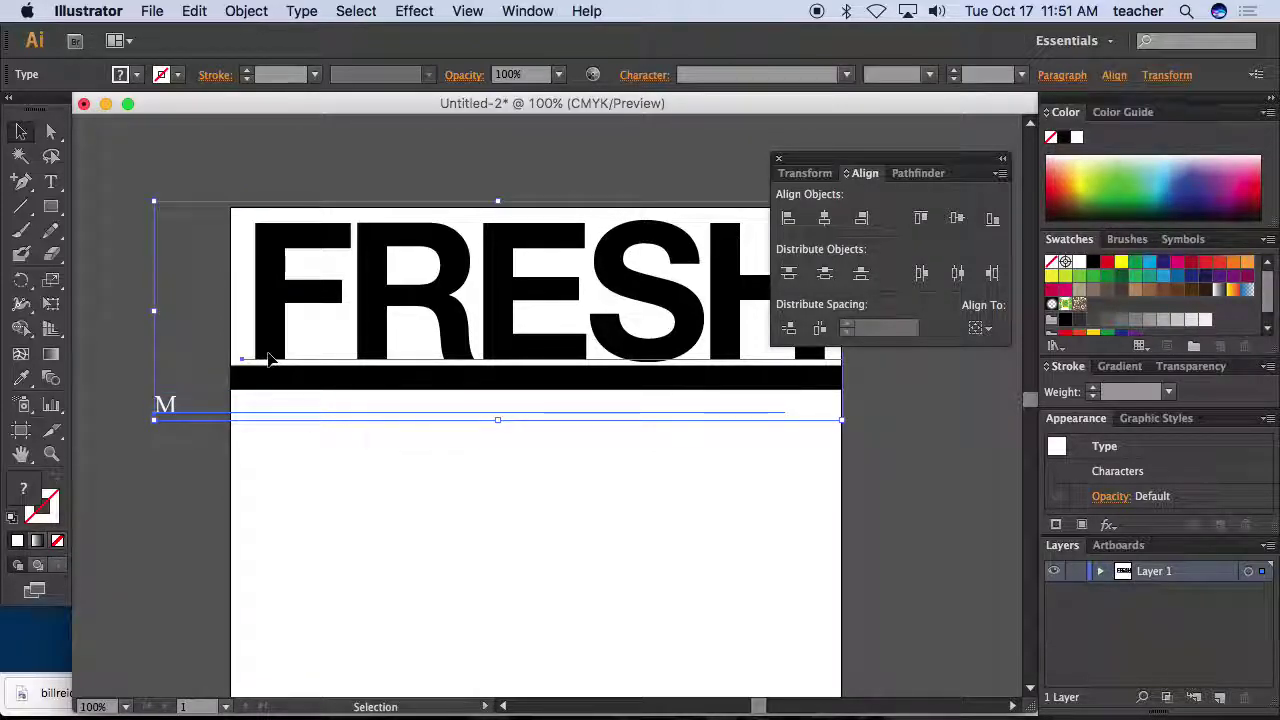
left_click(145, 270)
right_click(268, 290)
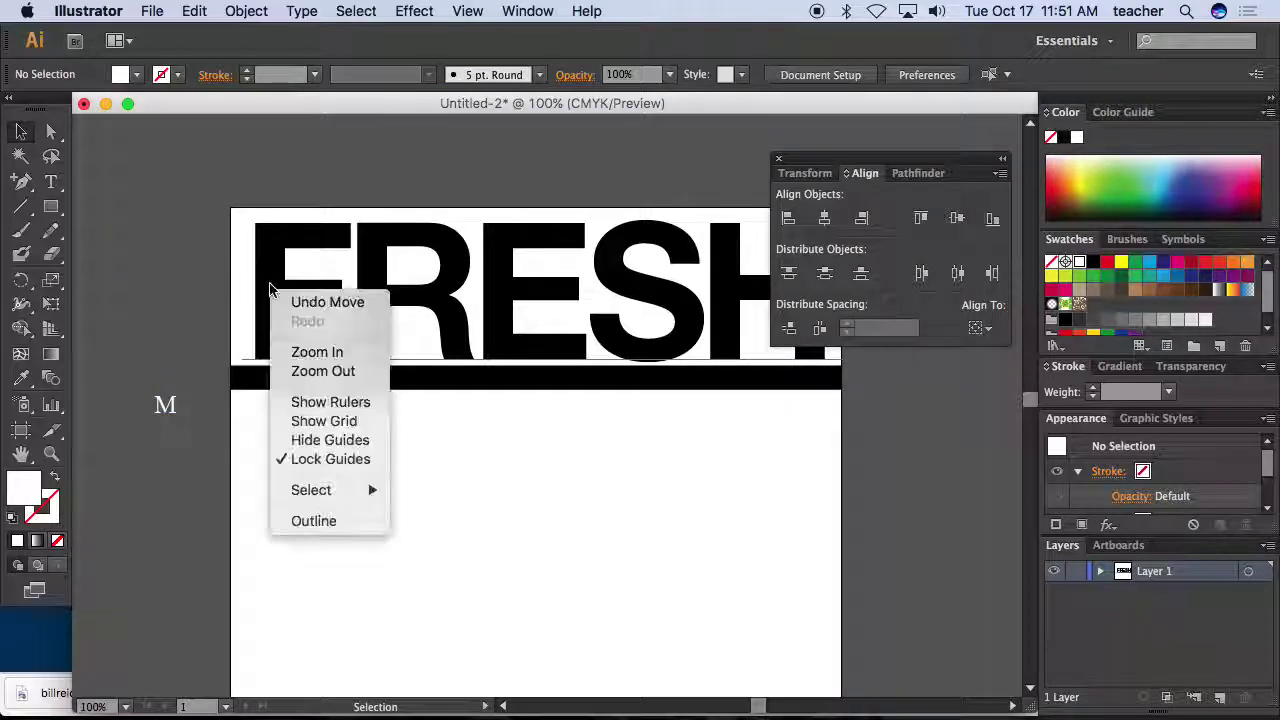
left_click(266, 333)
left_click(286, 314)
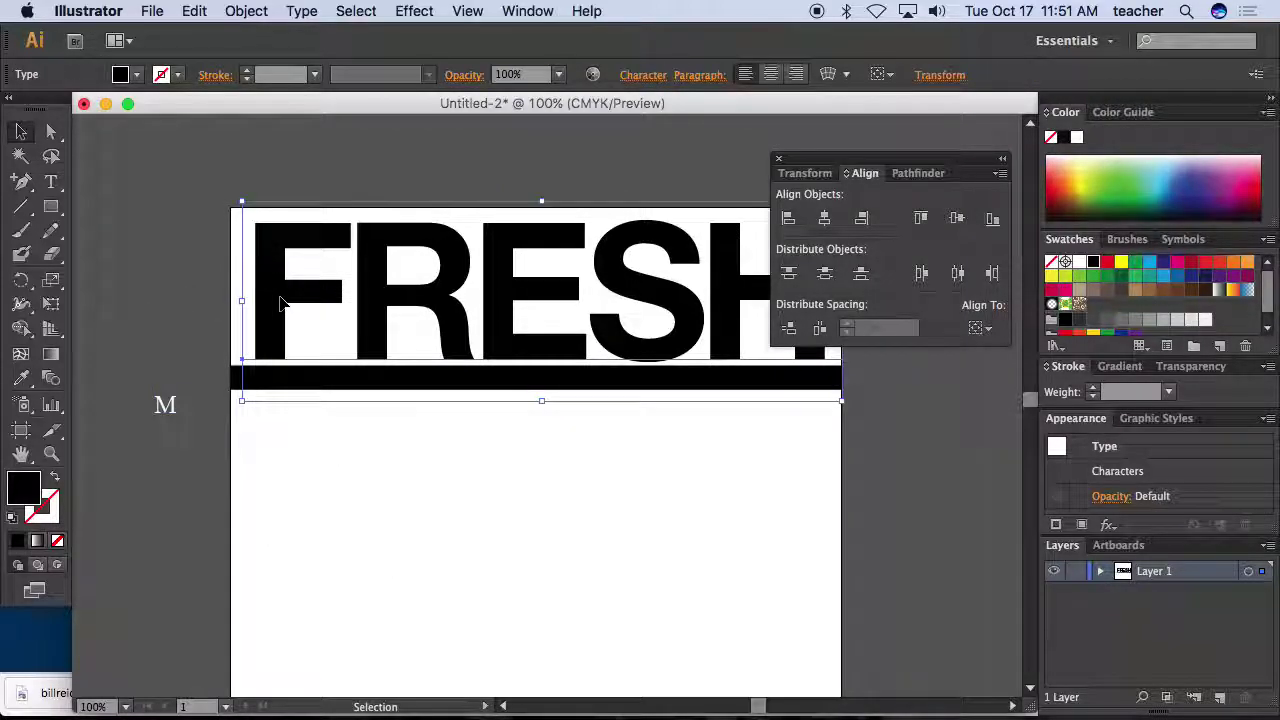
right_click(283, 303)
mouse_move(388, 488)
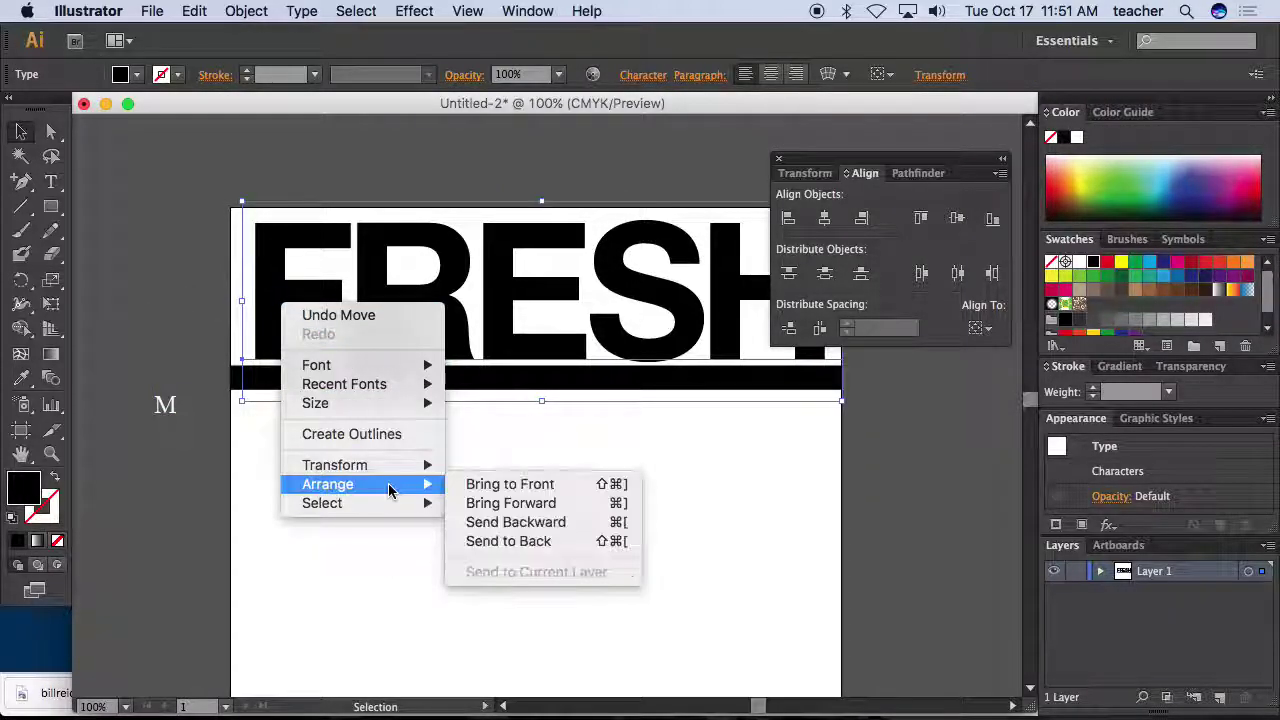
left_click(476, 522)
- Centre the MAGAZINE lettering on the black bar horizontally and vertically
left_click(326, 382)
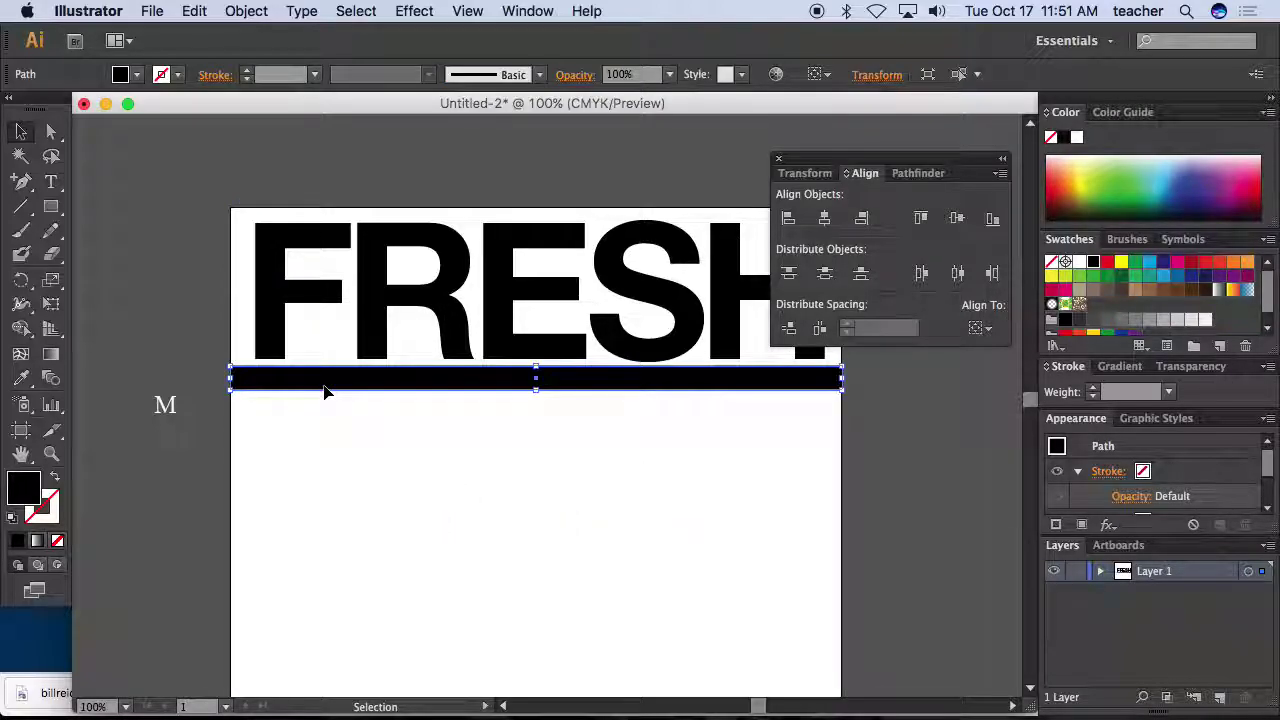
left_click(165, 405, "shift")
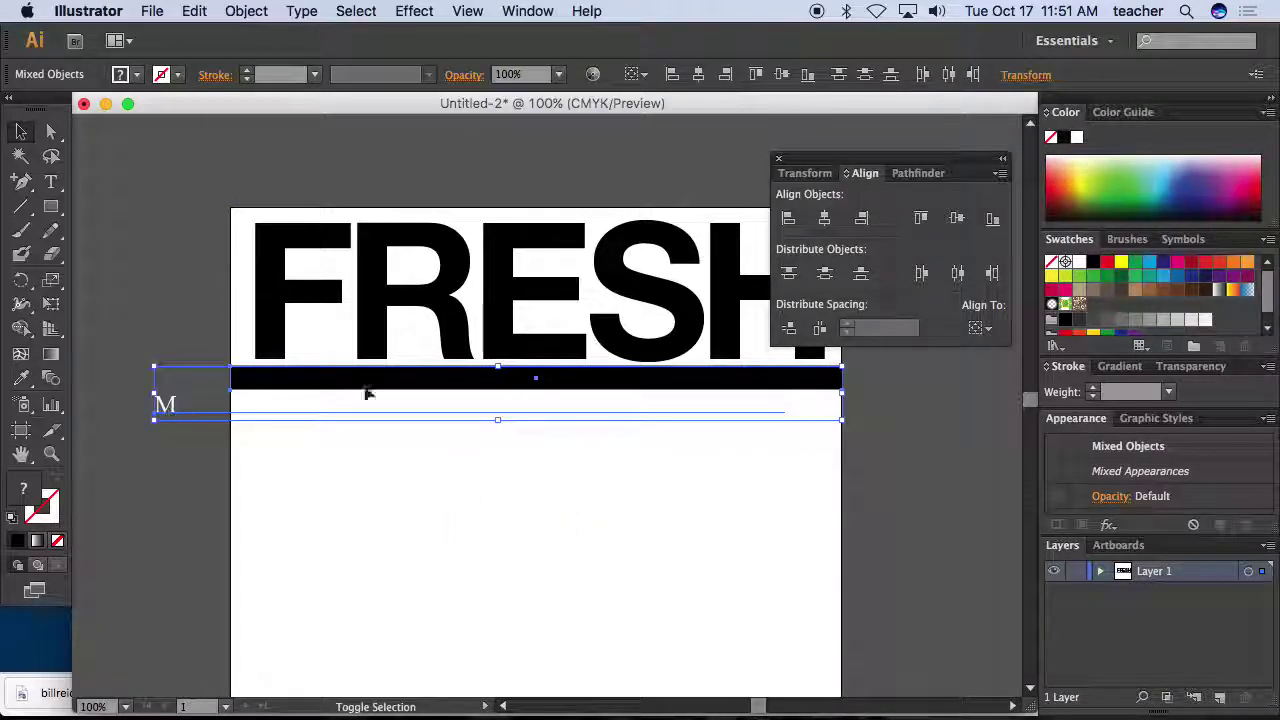
left_click(824, 222)
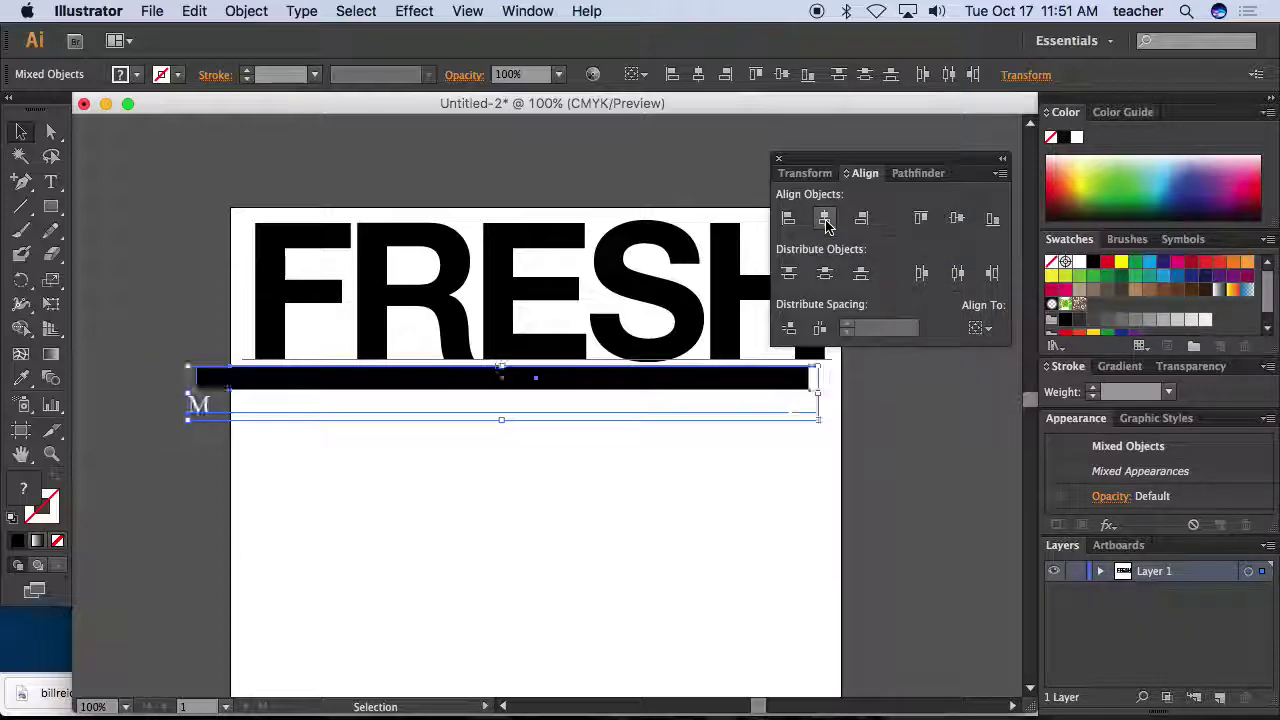
left_click(955, 220)
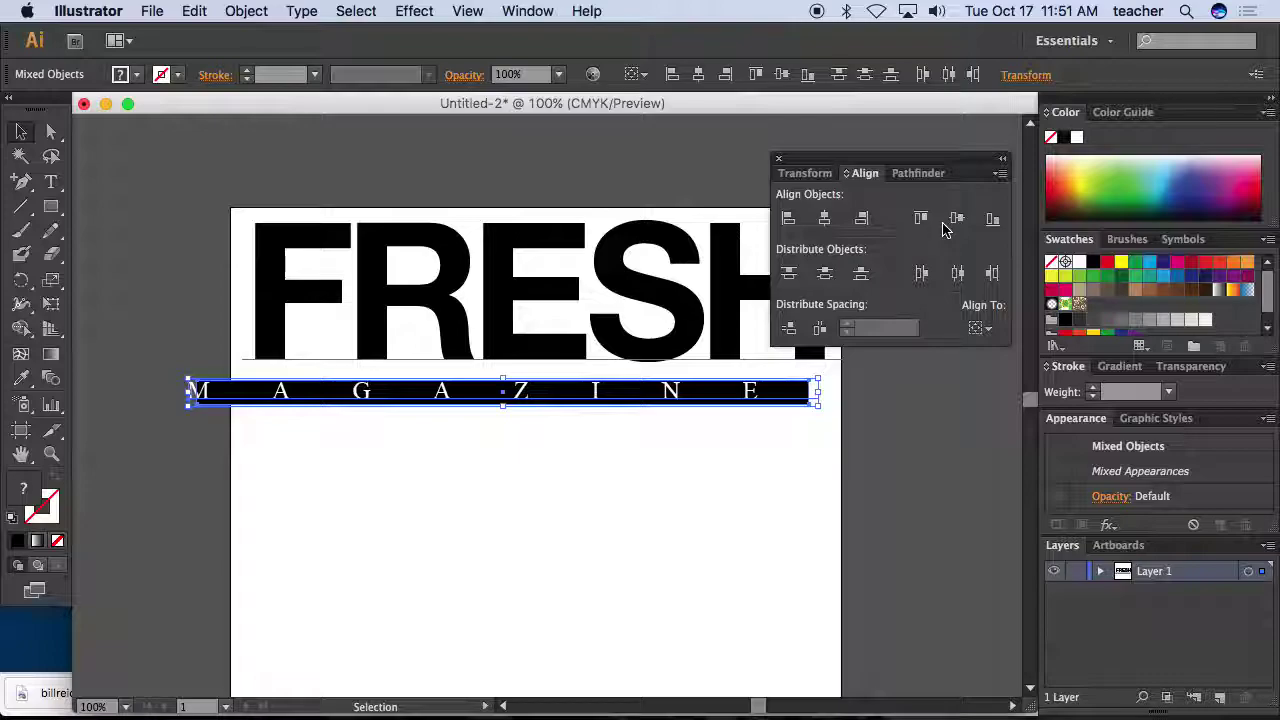
- Expand the MAGAZINE lettering into outlined shapes
left_click(851, 449)
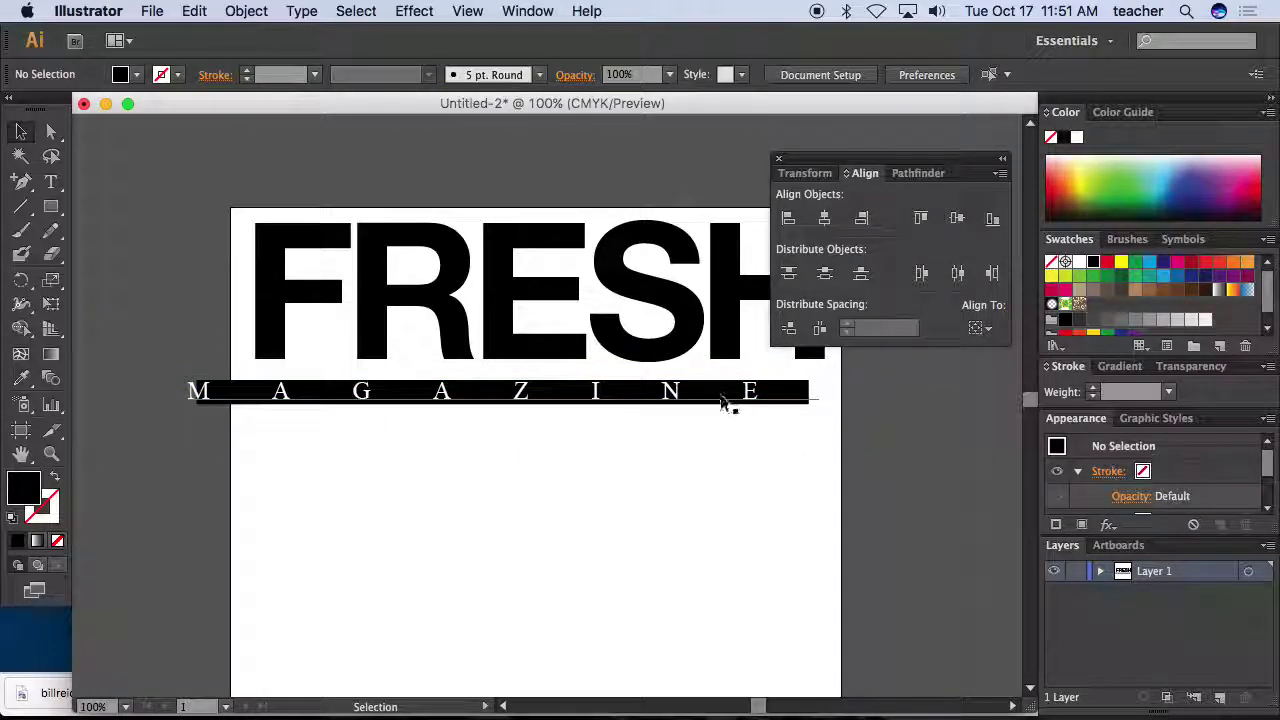
left_click_drag(586, 371, 614, 409)
left_click(432, 409)
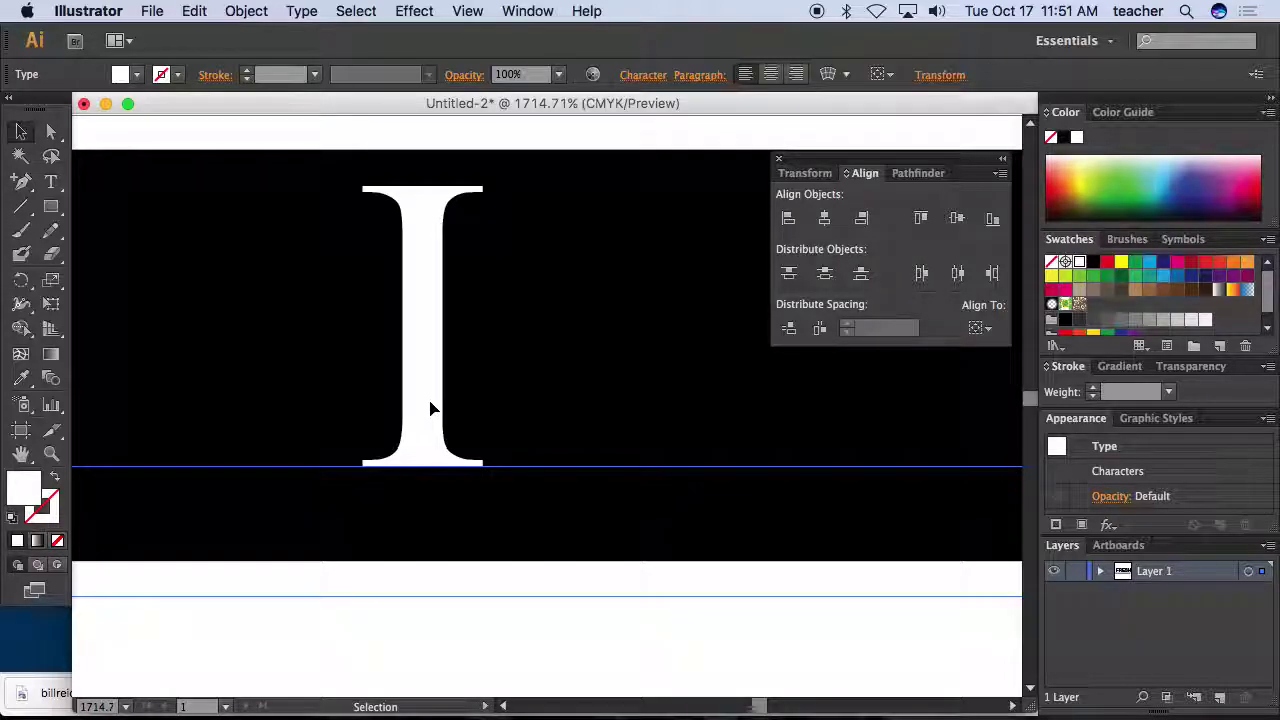
key("super+0")
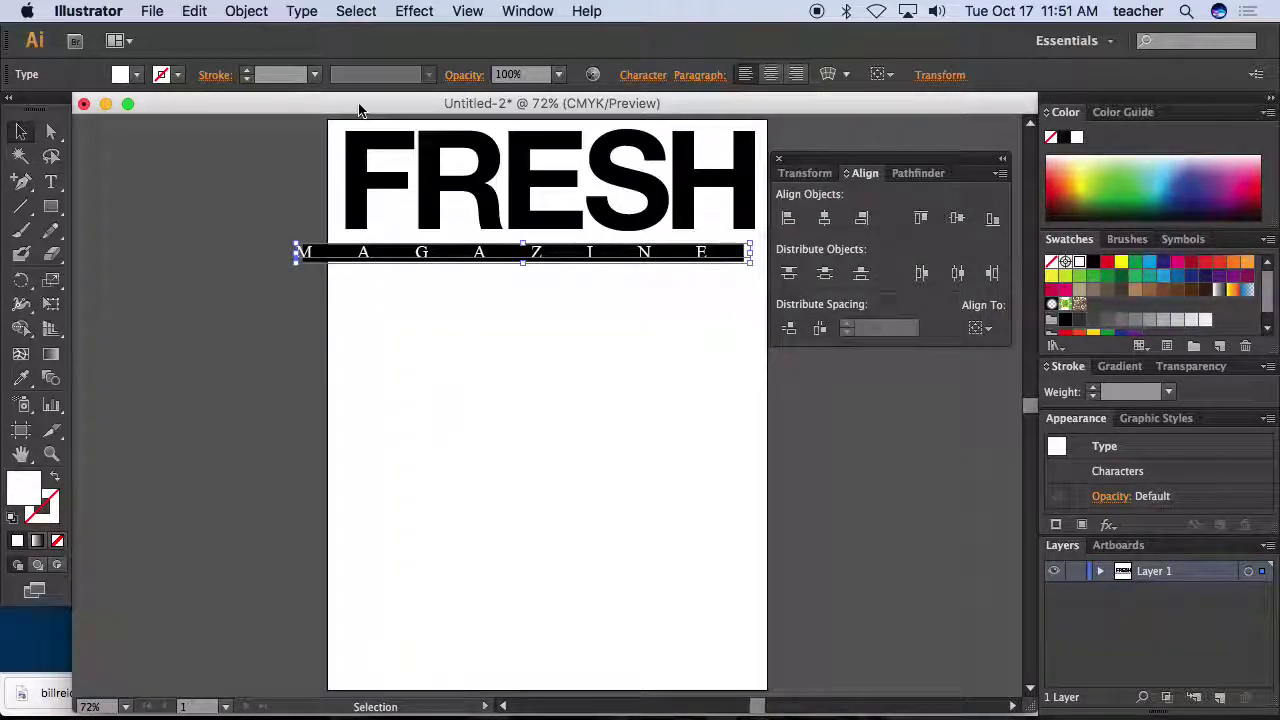
left_click(246, 11)
left_click(273, 214)
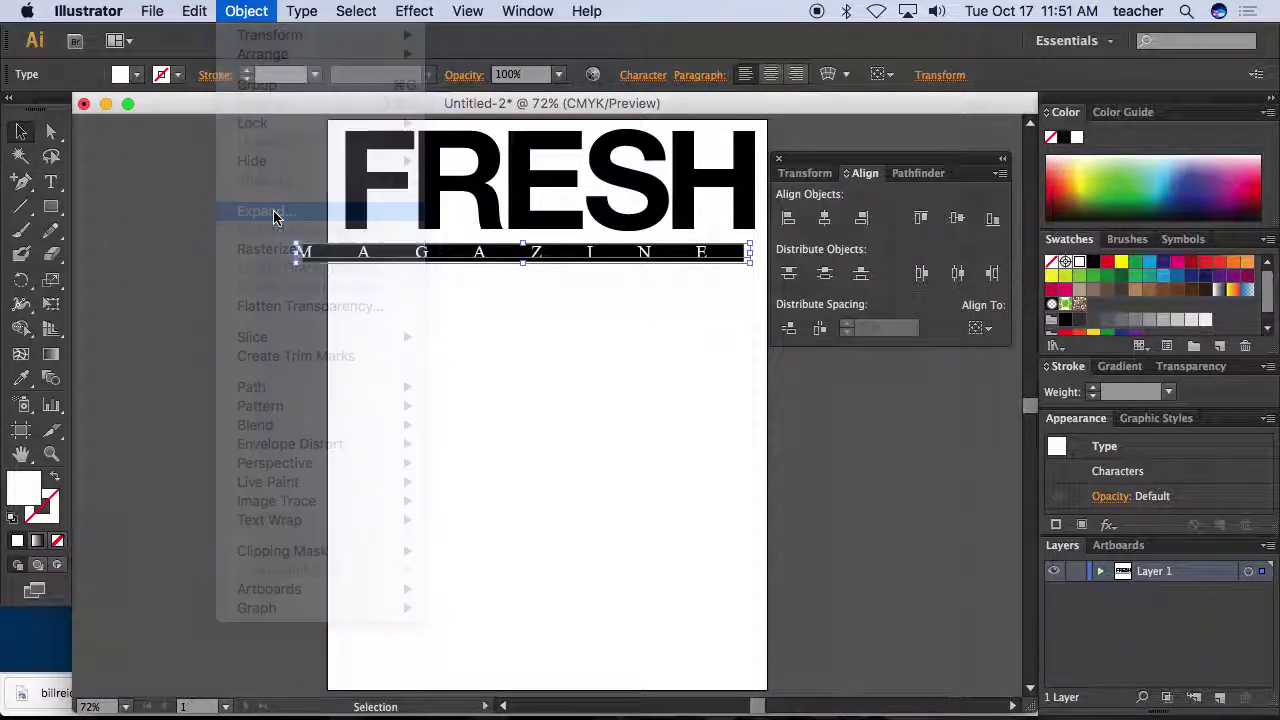
left_click(175, 309)
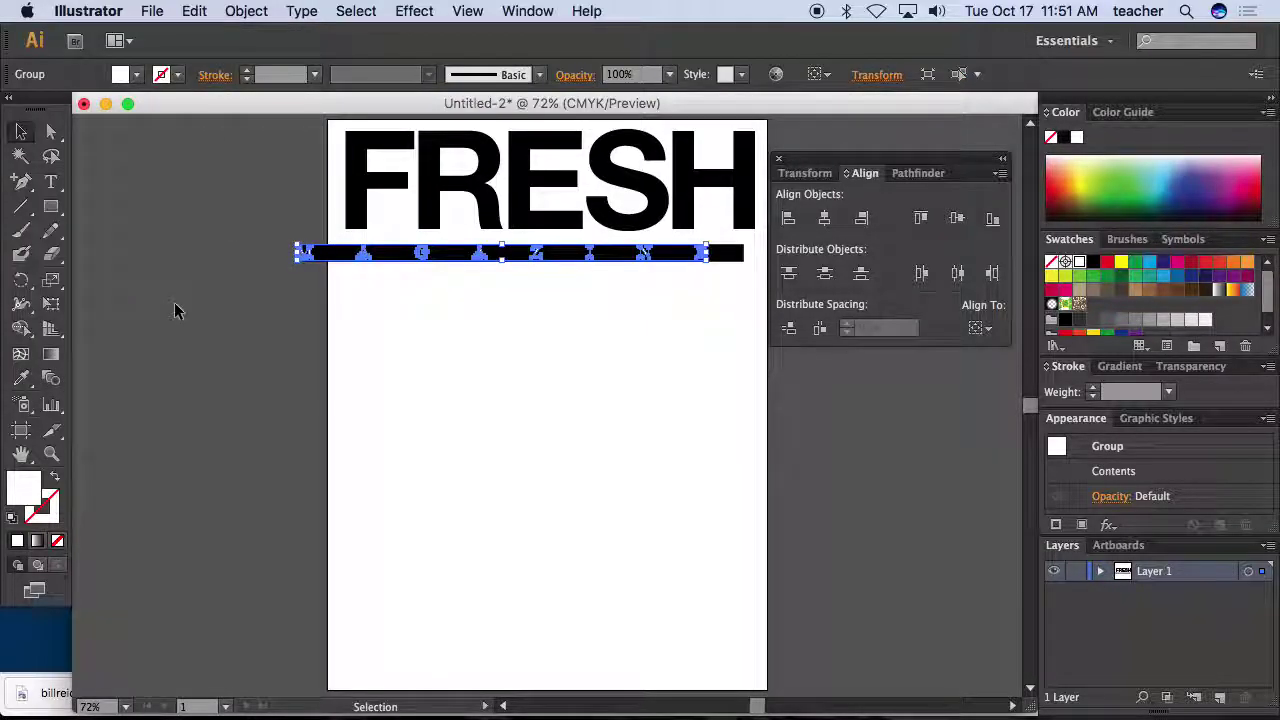
left_click(632, 268)
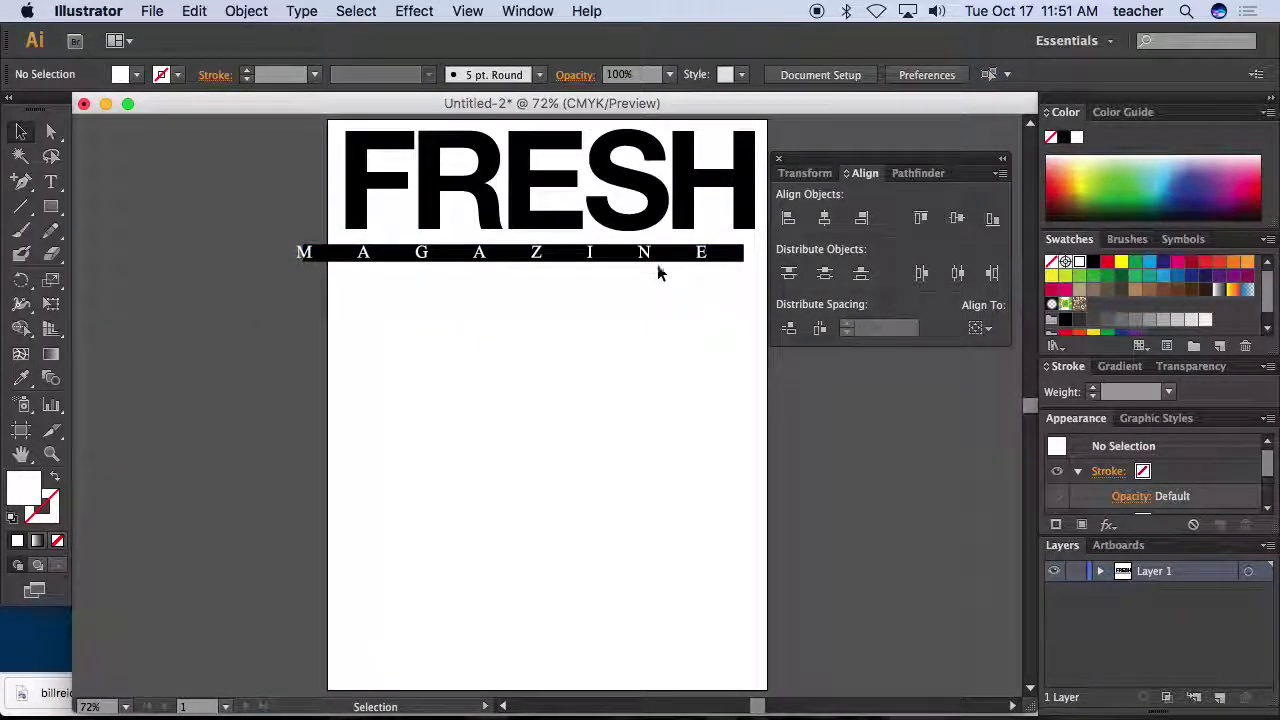
- Distribute the MAGAZINE letters evenly across the bar, leaving FRESH out of the selection
key("super+a")
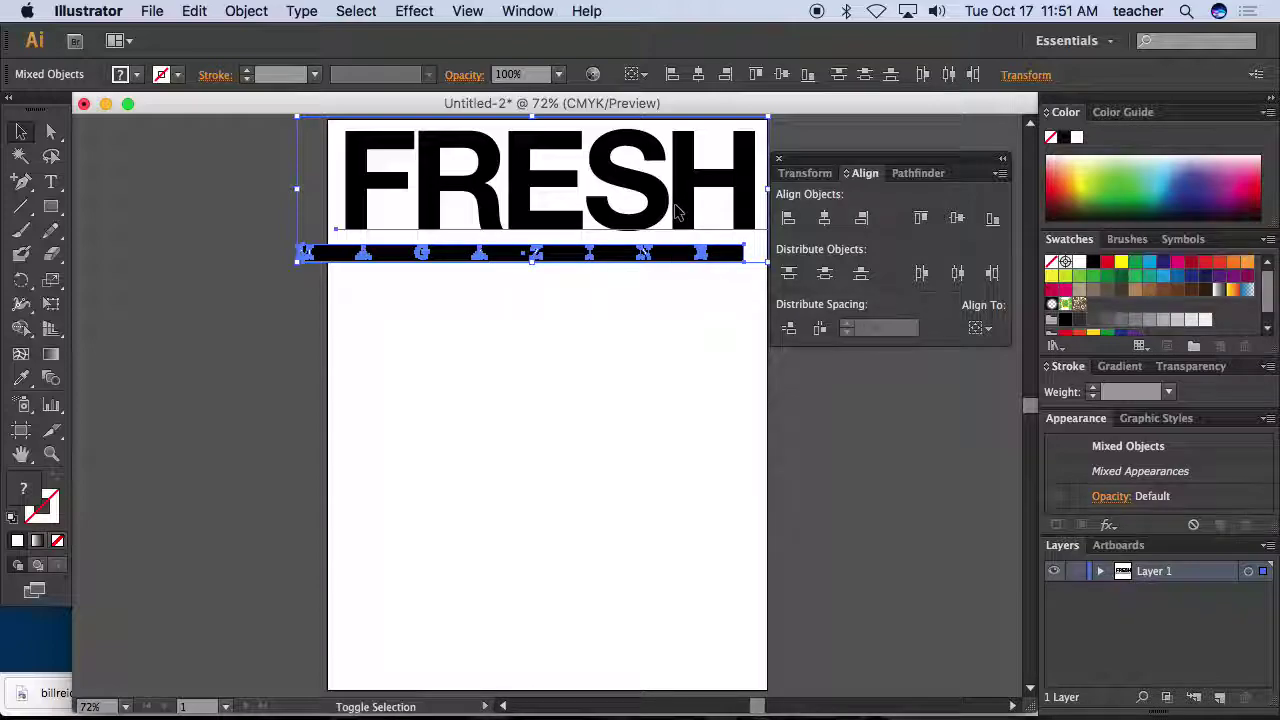
left_click(679, 212, "shift")
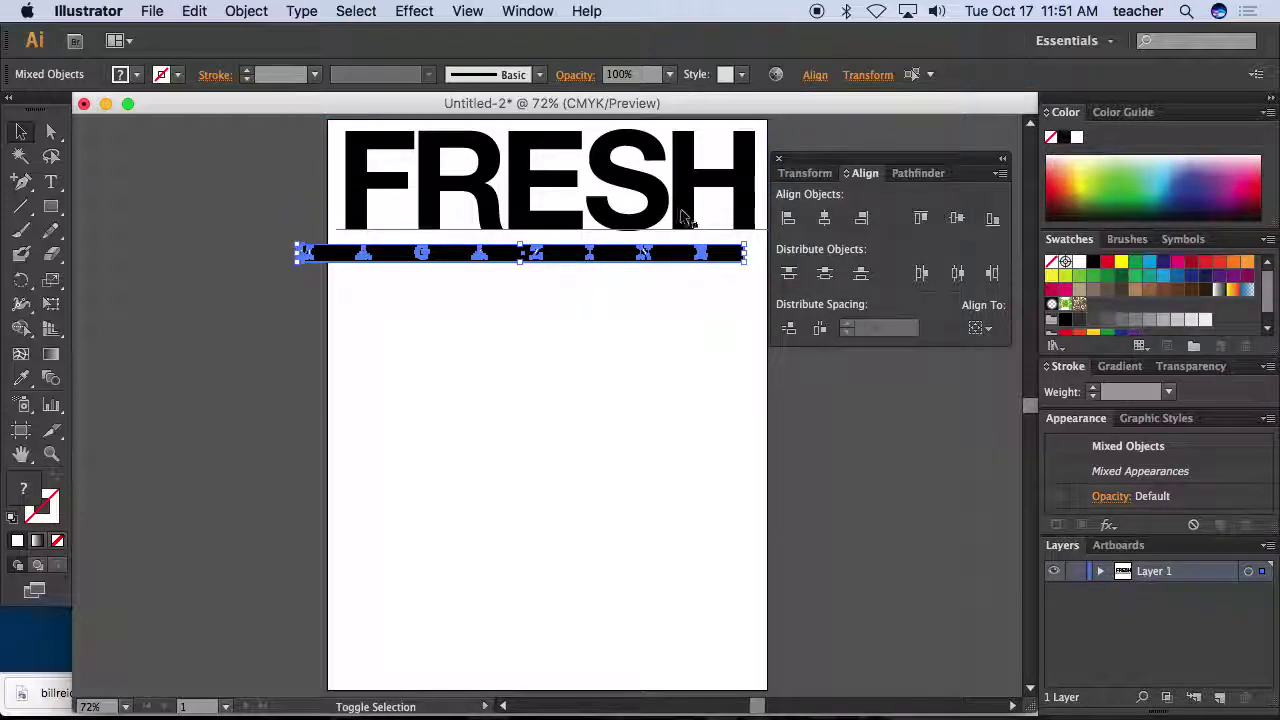
left_click(957, 220)
left_click(729, 294)
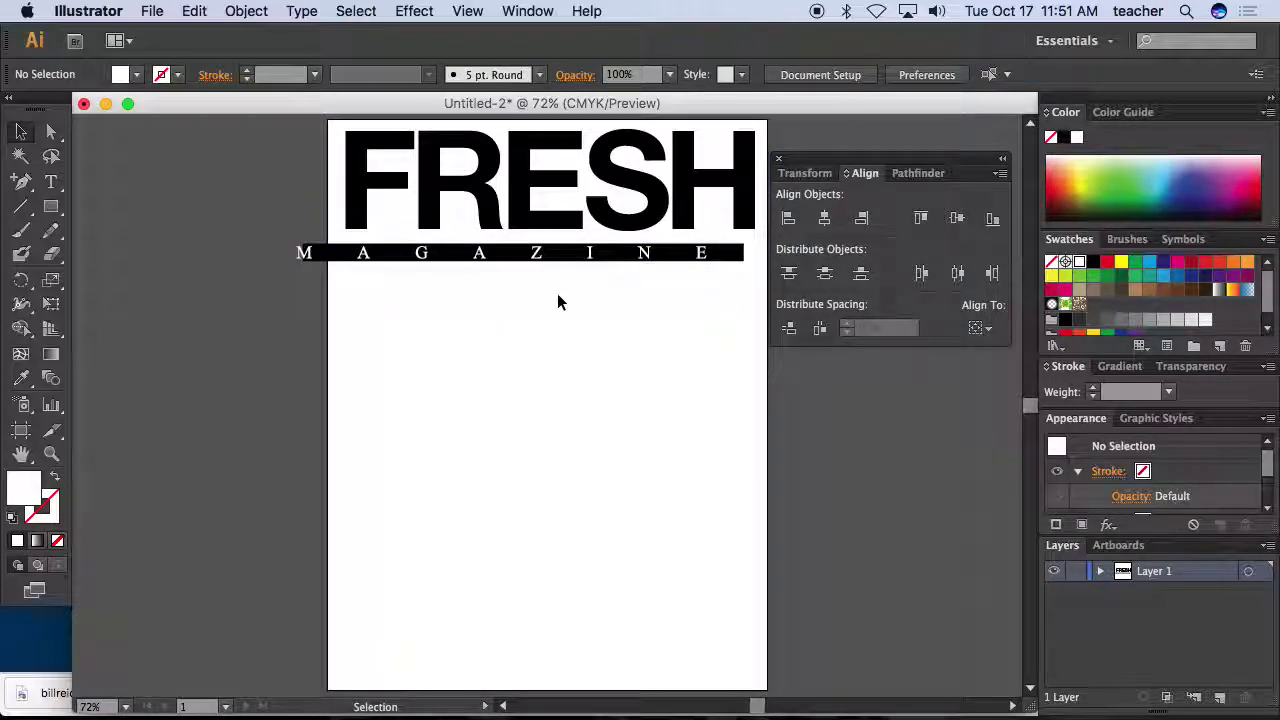
- Centre the MAGAZINE letters horizontally on the bar and group them together
left_click_drag(310, 250, 306, 257)
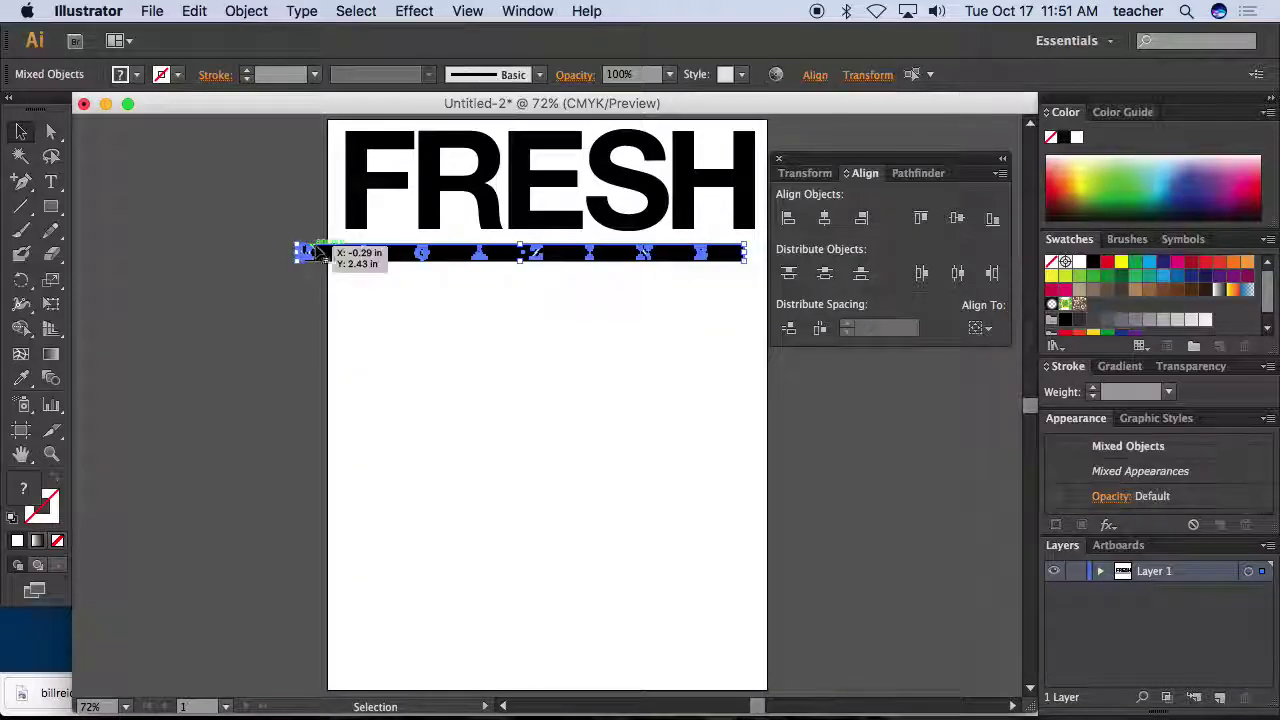
left_click(825, 219)
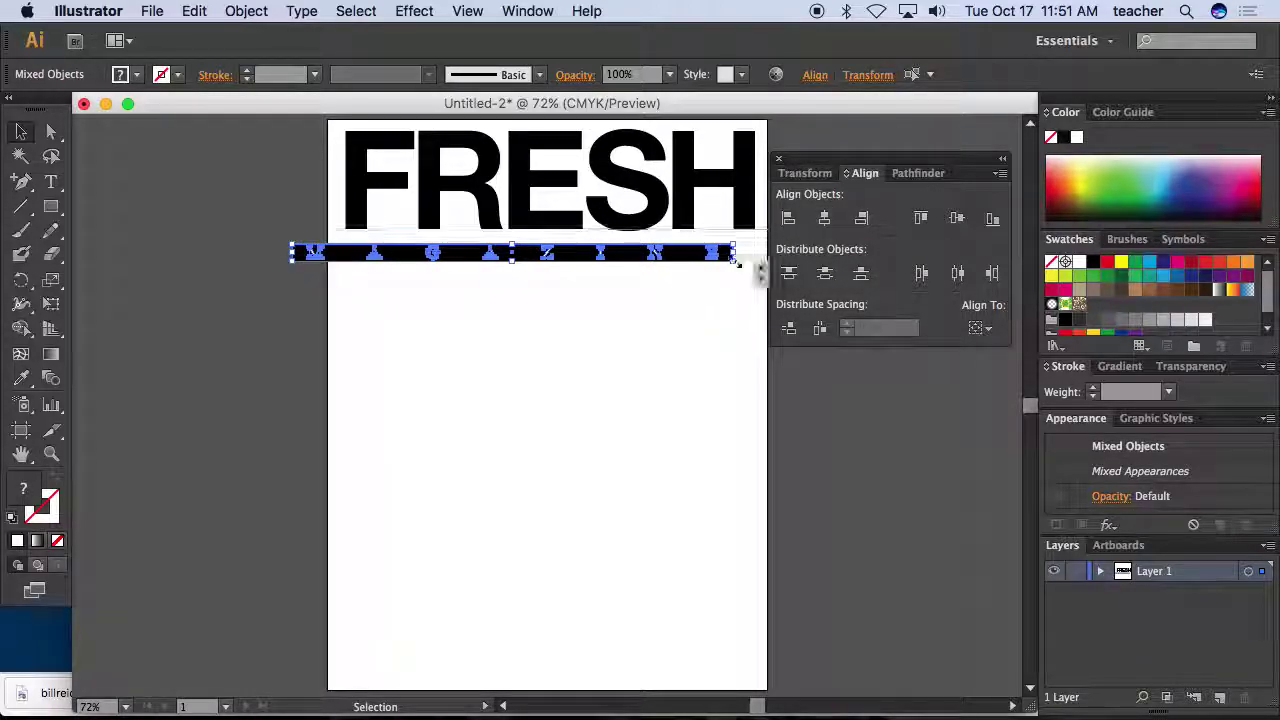
left_click(248, 11)
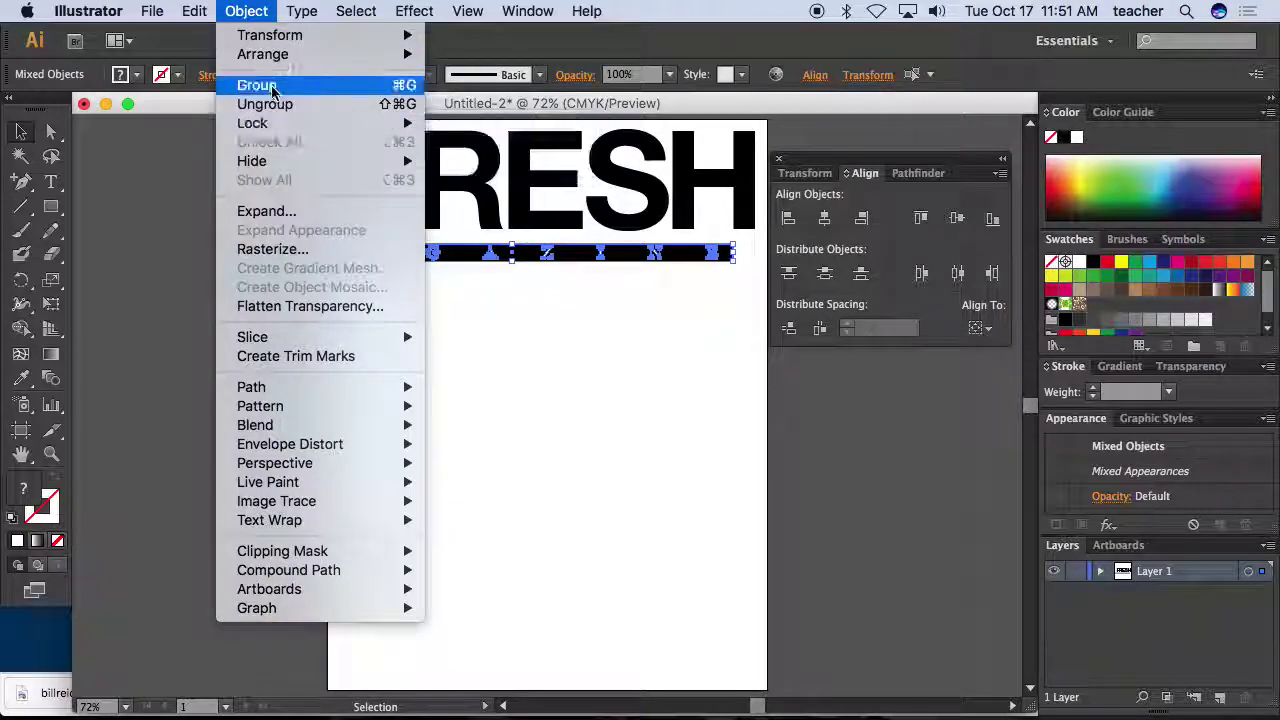
left_click(258, 83)
left_click(461, 375)
- Move the grouped MAGAZINE bar flush across the page under FRESH
left_click(466, 260)
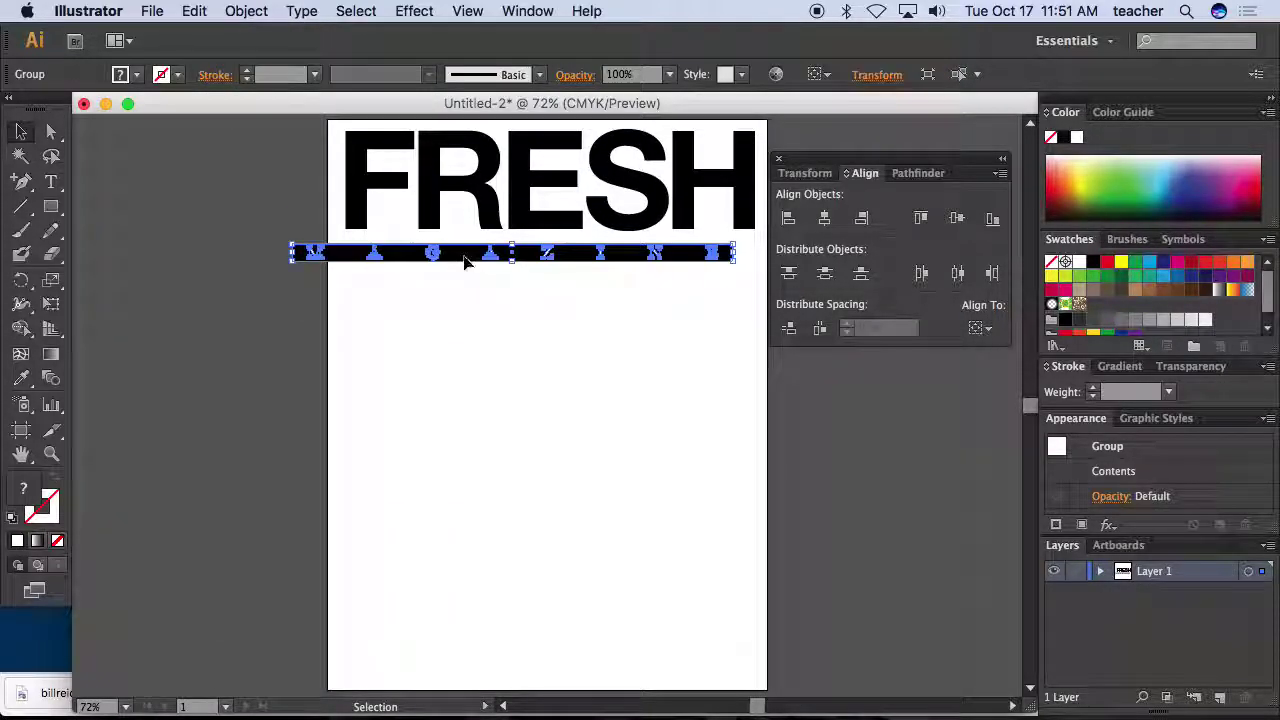
left_click_drag(466, 260, 499, 262)
left_click(246, 11)
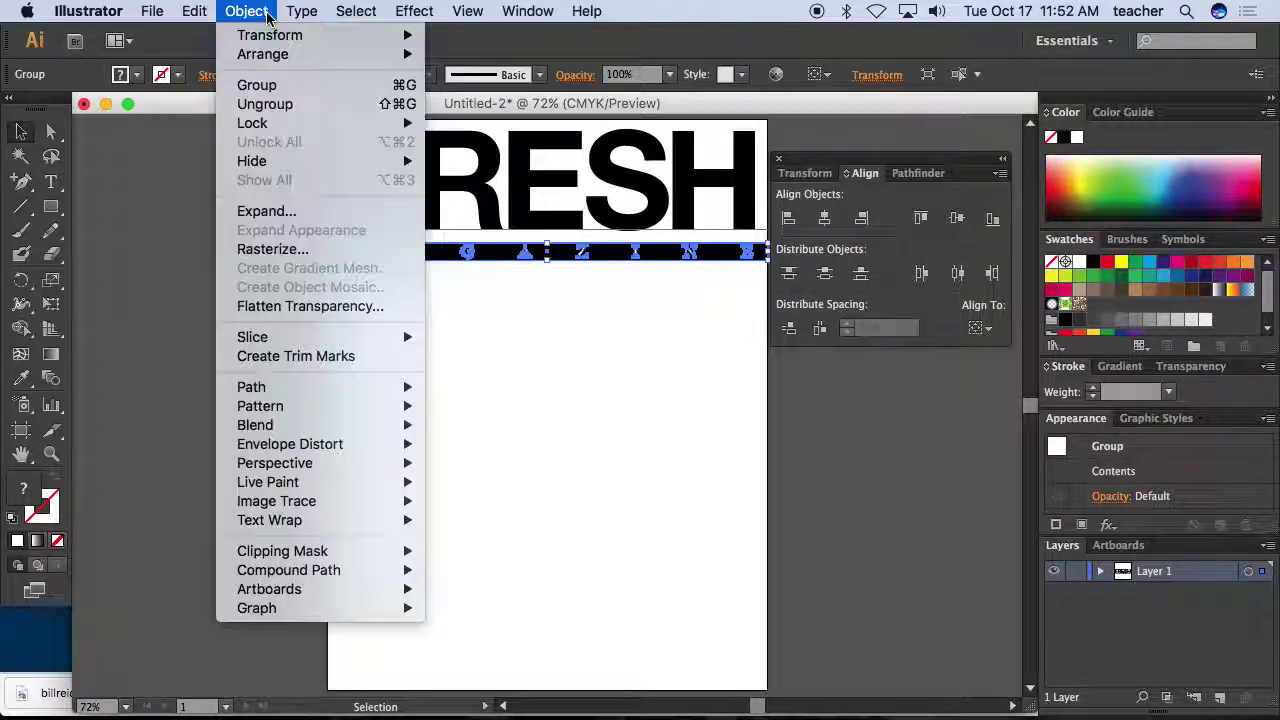
- Ungroup the bar from its letters, leaving the bar in place under FRESH
left_click(276, 112)
left_click(483, 289)
left_click(499, 261)
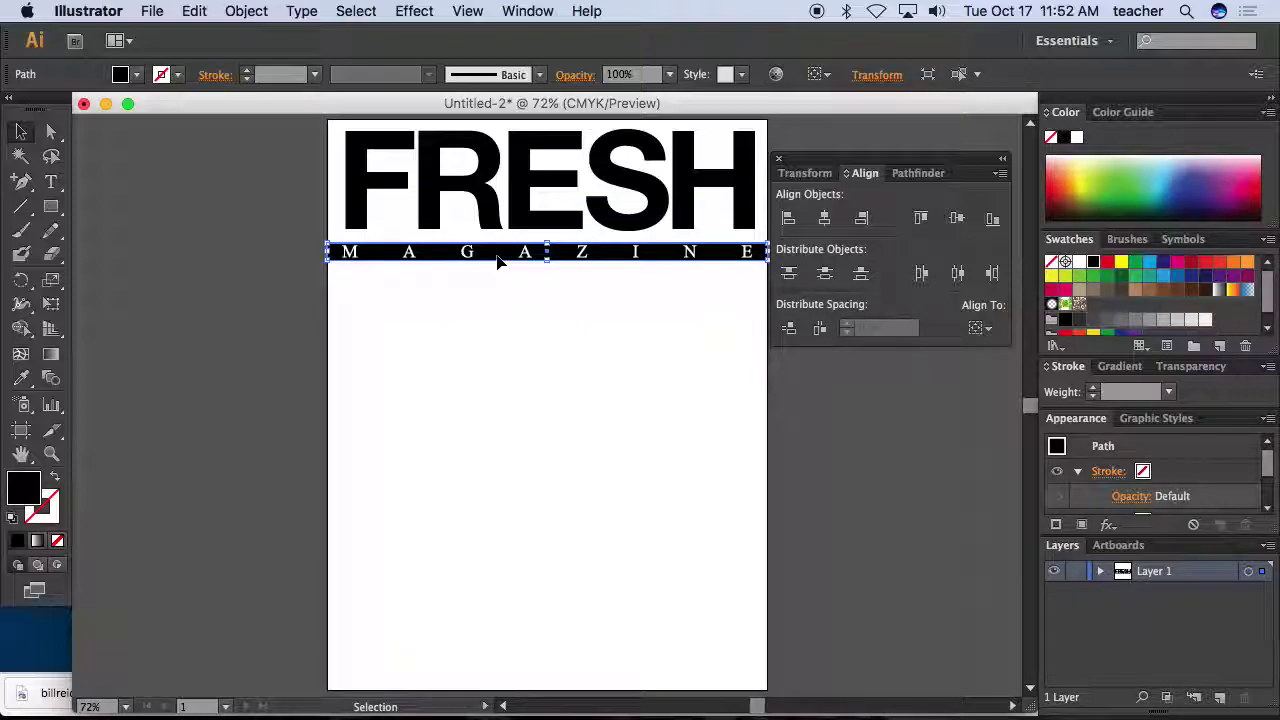
left_click_drag(499, 261, 506, 309)
key("super+z")
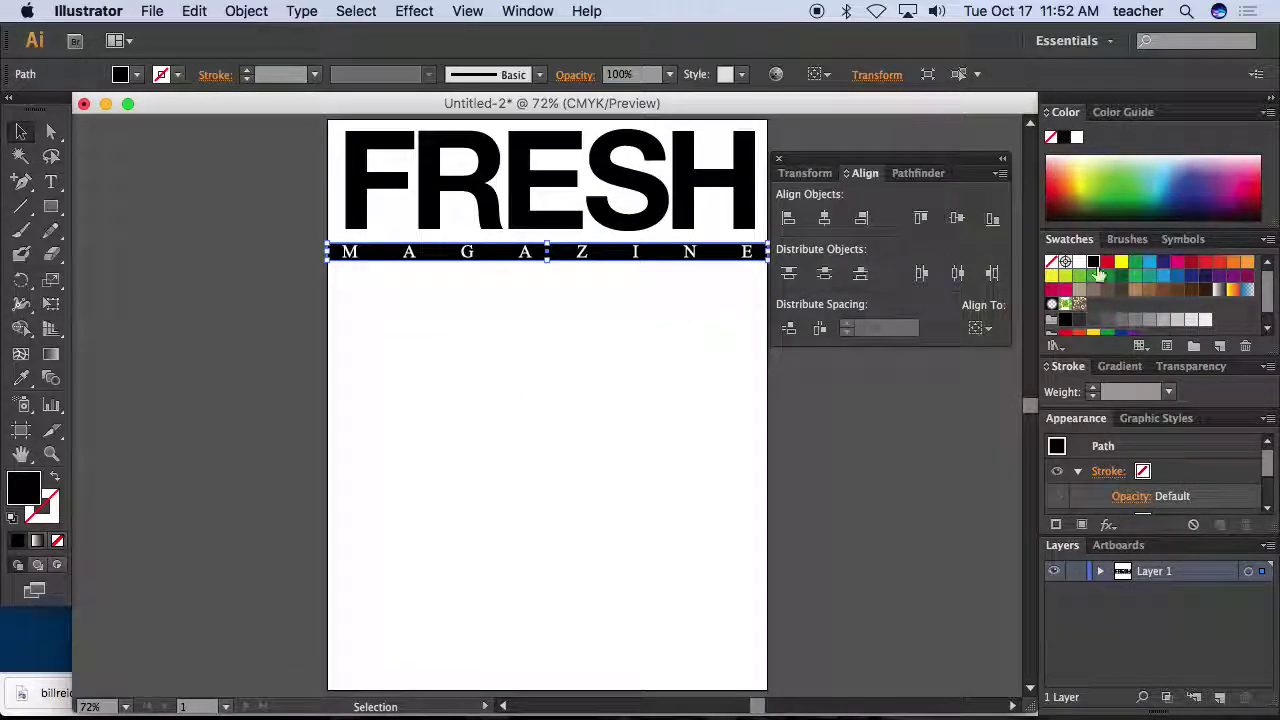
- Try red and cyan fills on the bar, then revert it to black
left_click(1107, 262)
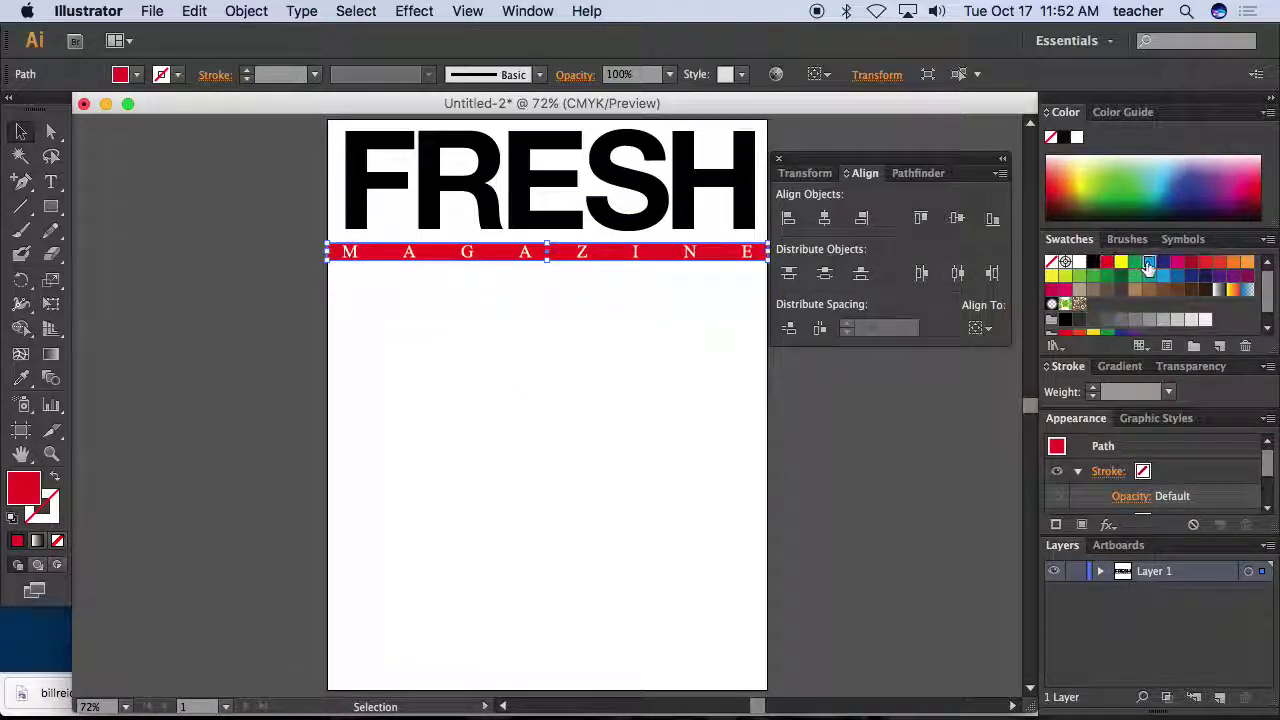
left_click(1149, 263)
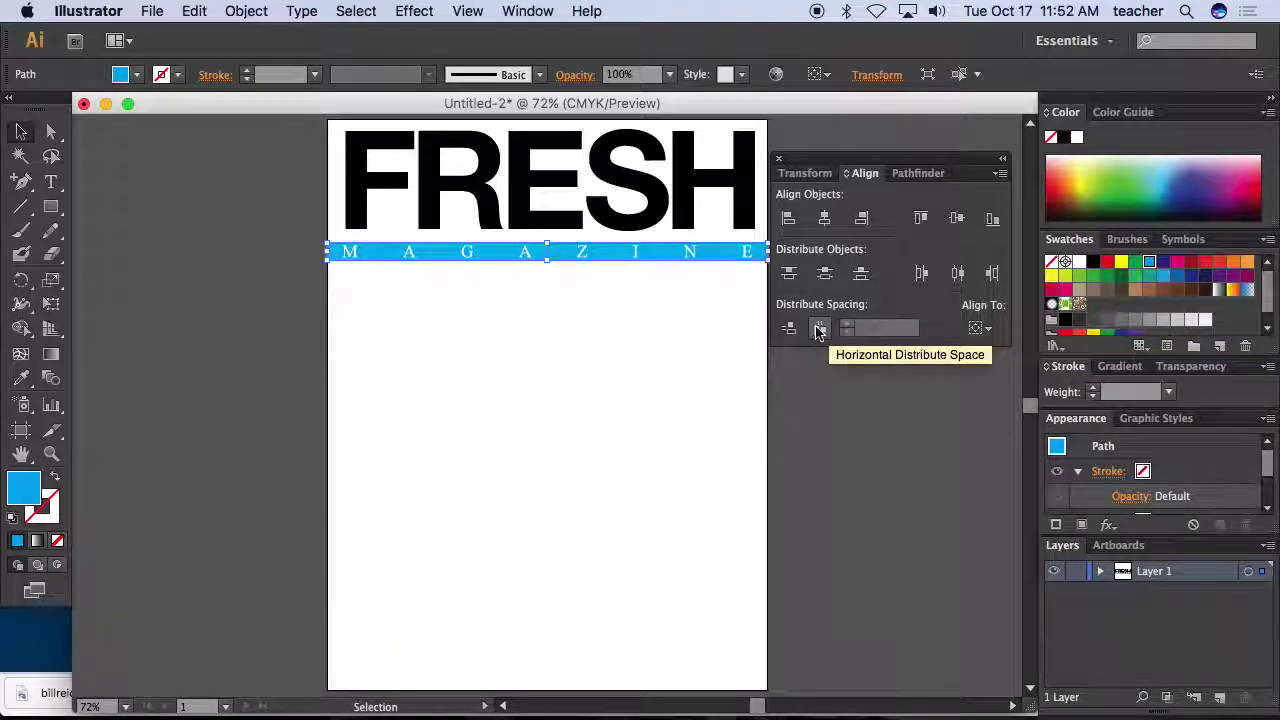
key("super+z")
key("super+z")
left_click(653, 340)
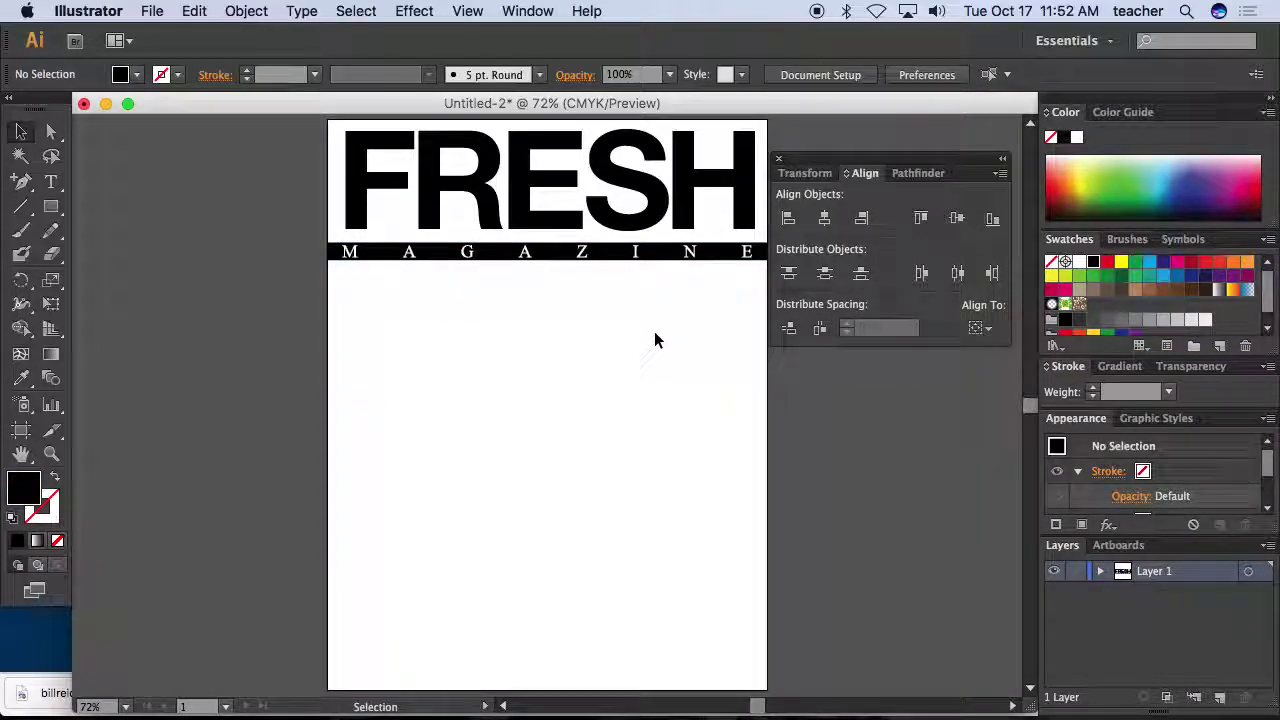
left_click(633, 320, "alt+super")
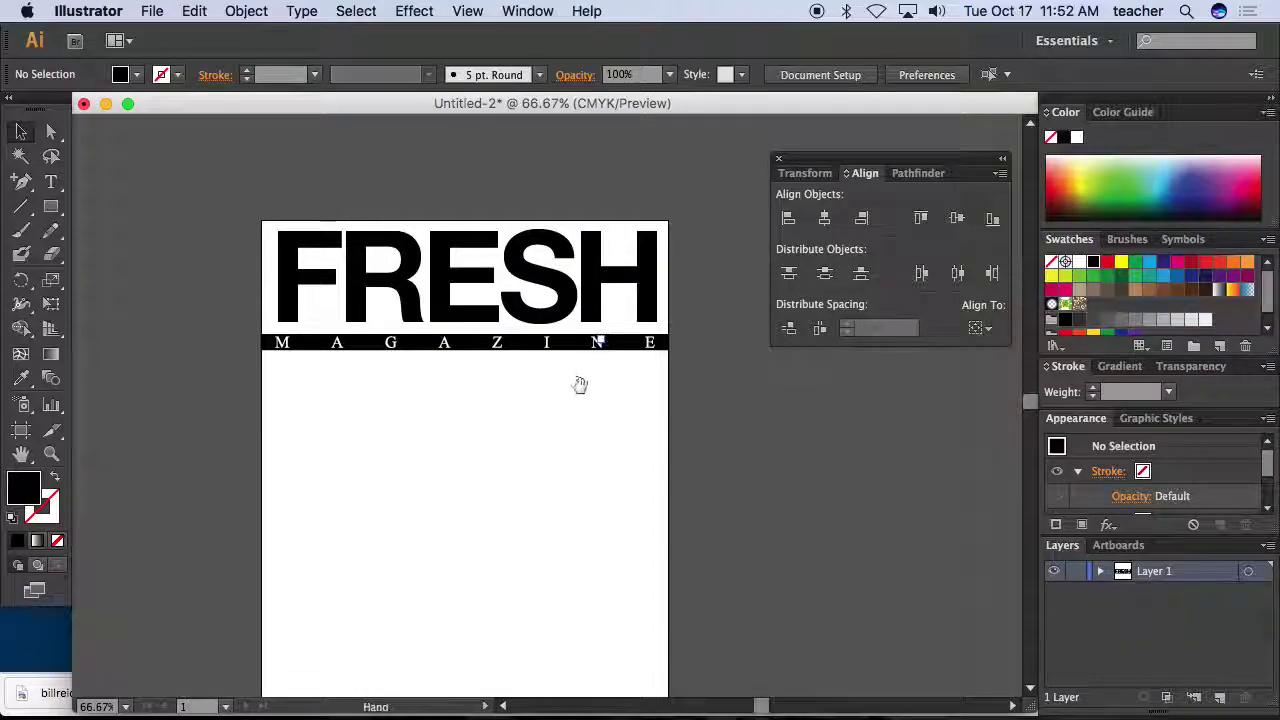
left_click_drag(580, 385, 545, 302)
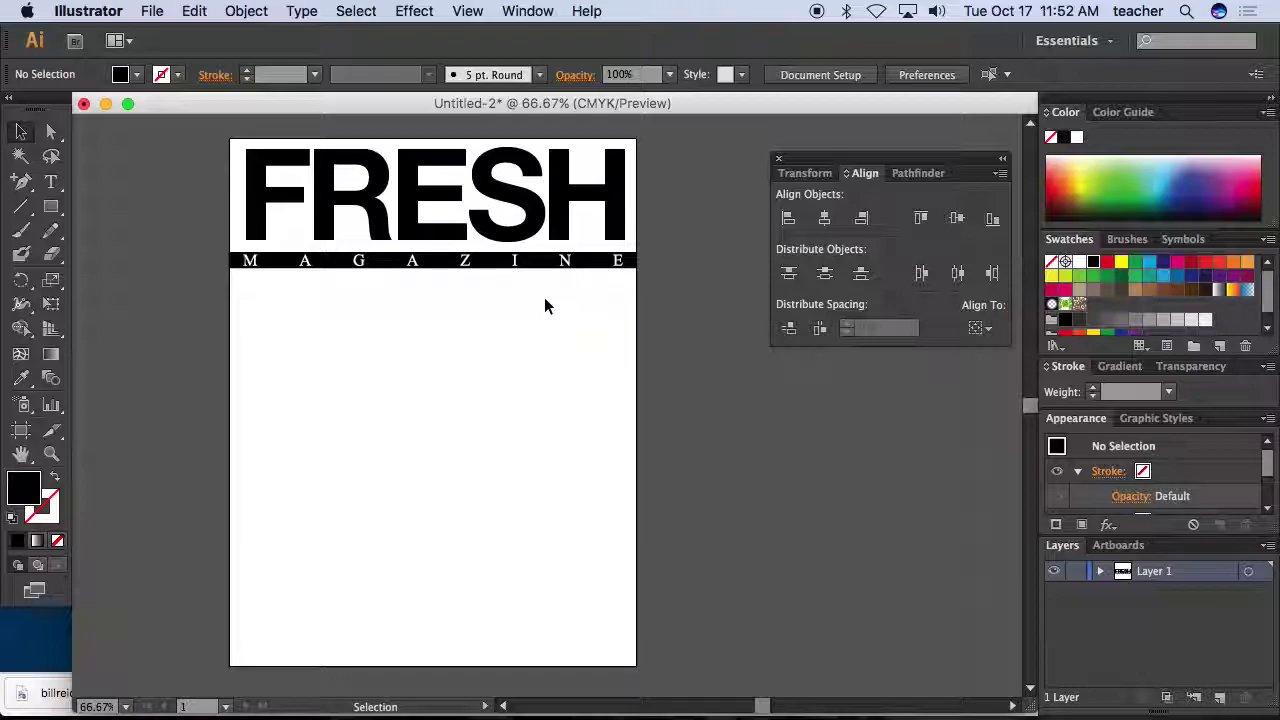
- Copy FRESH lower on the page and retype the copy as FRUIT
left_click(258, 207)
left_click_drag(258, 207, 282, 357)
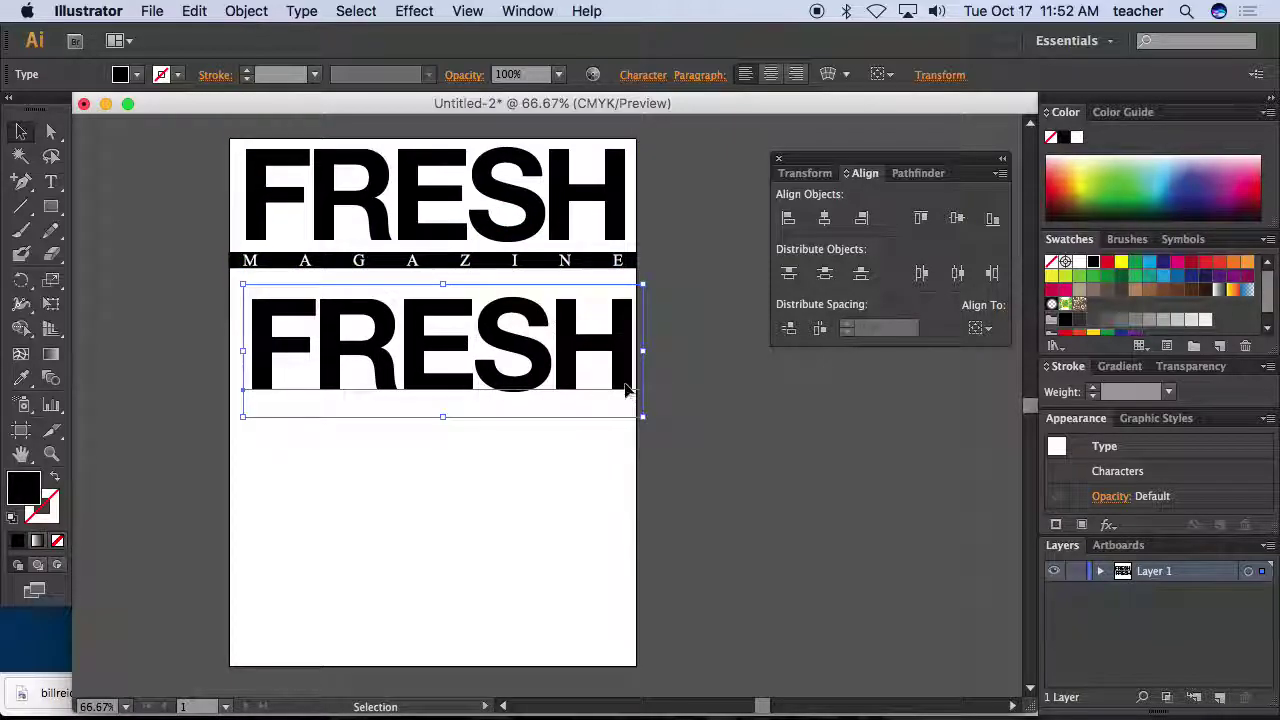
double_click(625, 390)
left_click_drag(625, 390, 258, 316)
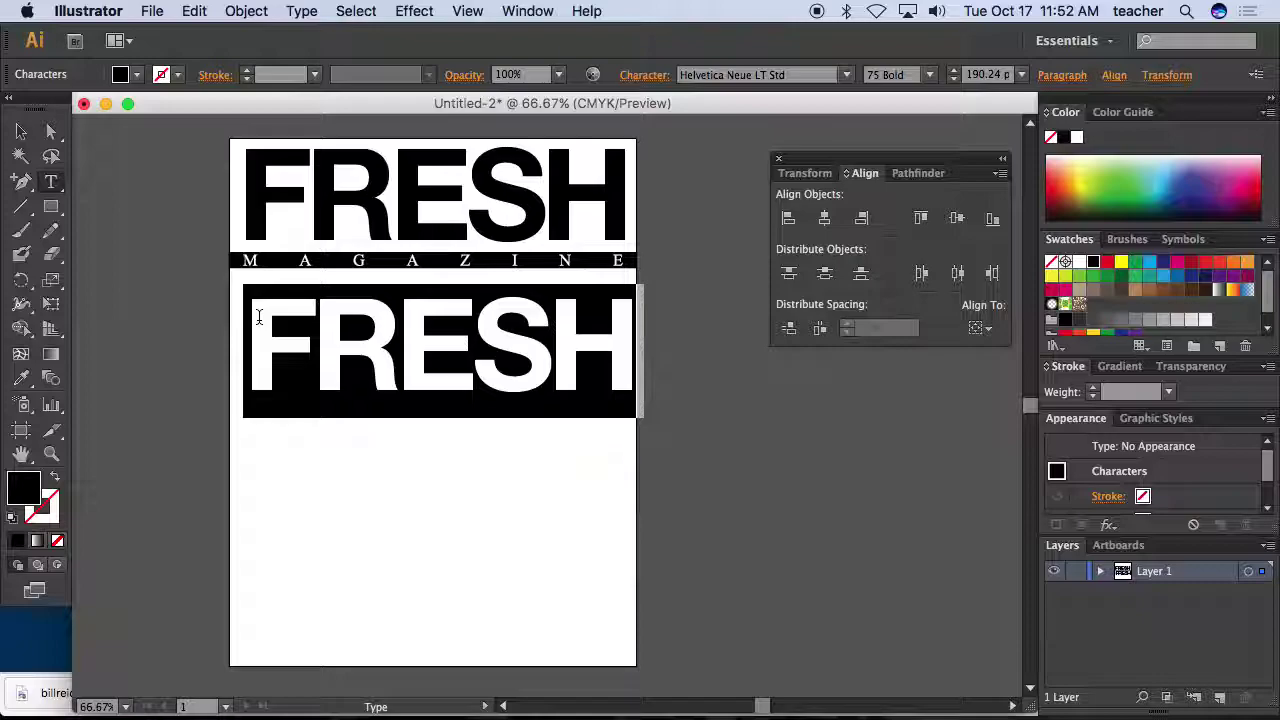
type("FR")
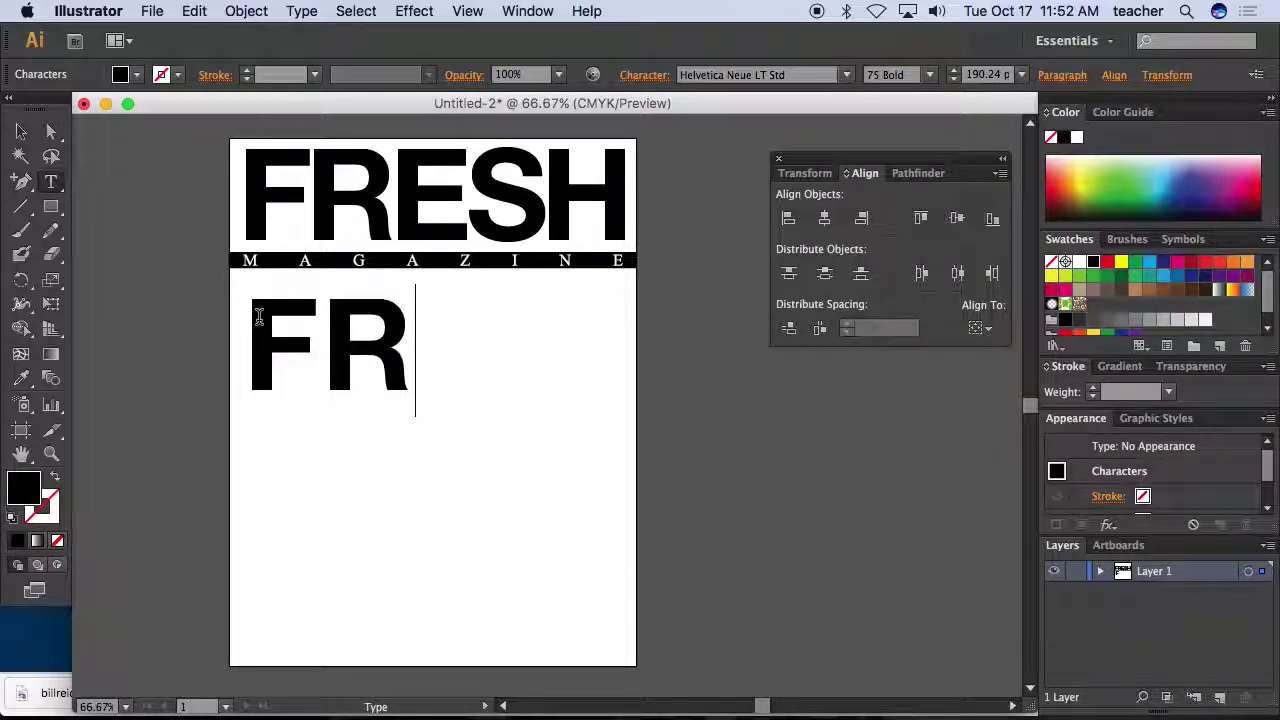
type("UIT")
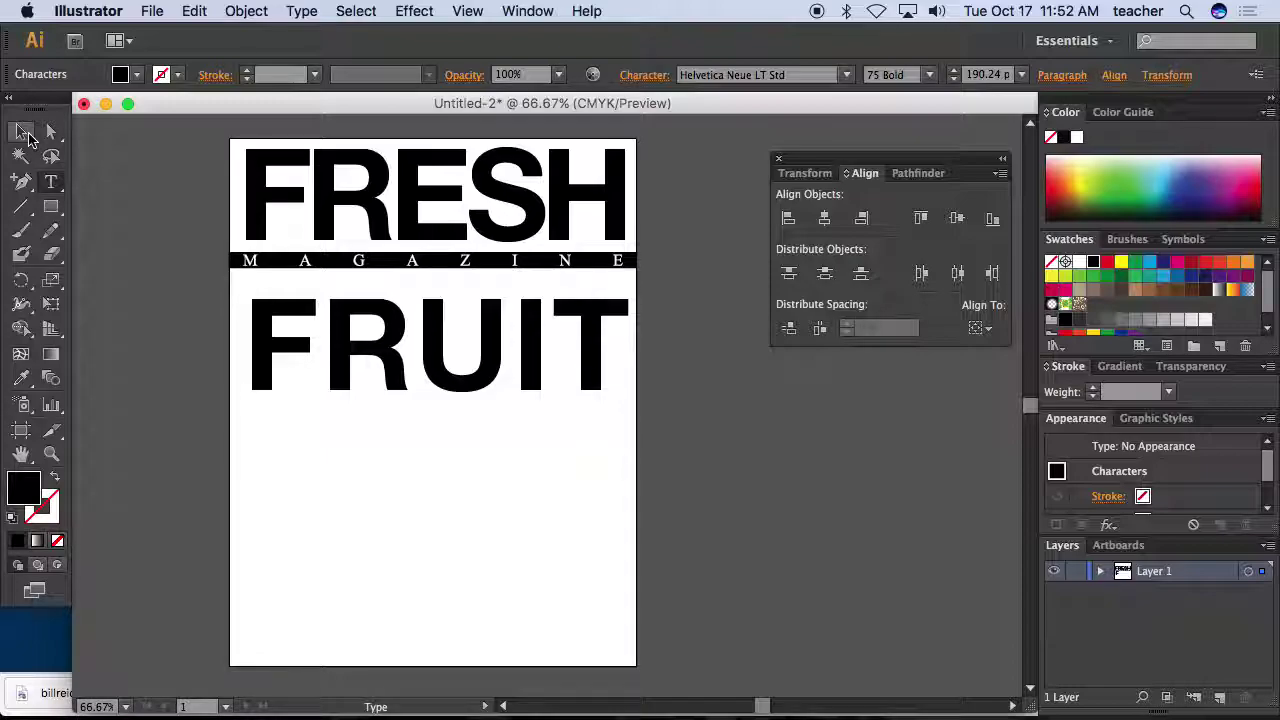
- Shrink FRUIT and retype the duplicate line beneath it as IS HEALTHY
left_click(21, 131)
left_click_drag(632, 418, 259, 365)
double_click(345, 390)
type("IS")
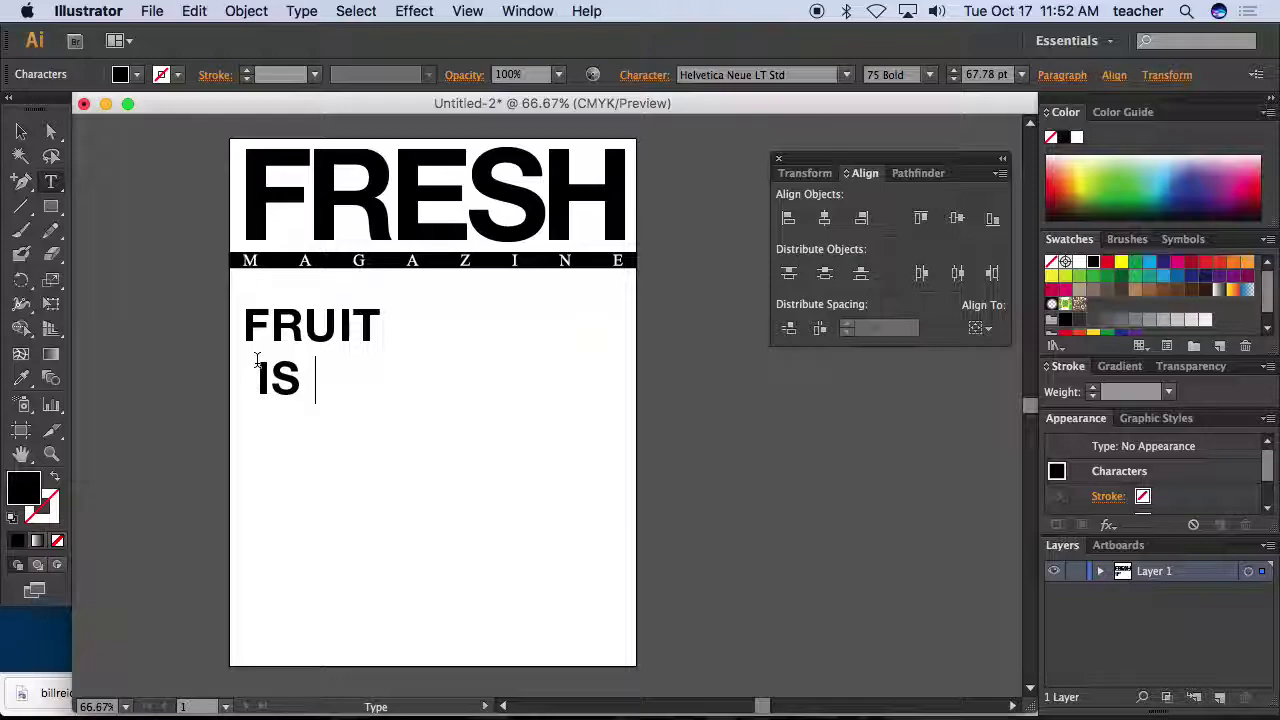
type(" HEALT")
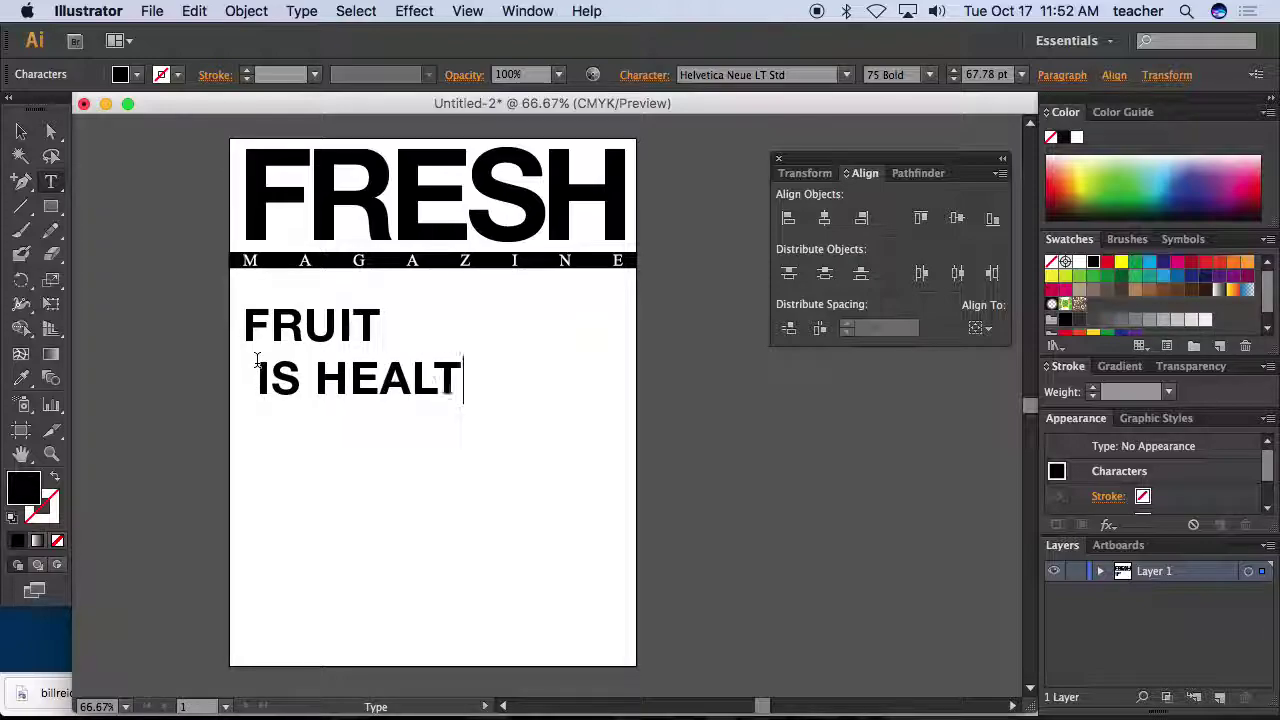
type("HY")
- Shrink the IS HEALTHY line and align FRUIT above it
left_click(21, 131)
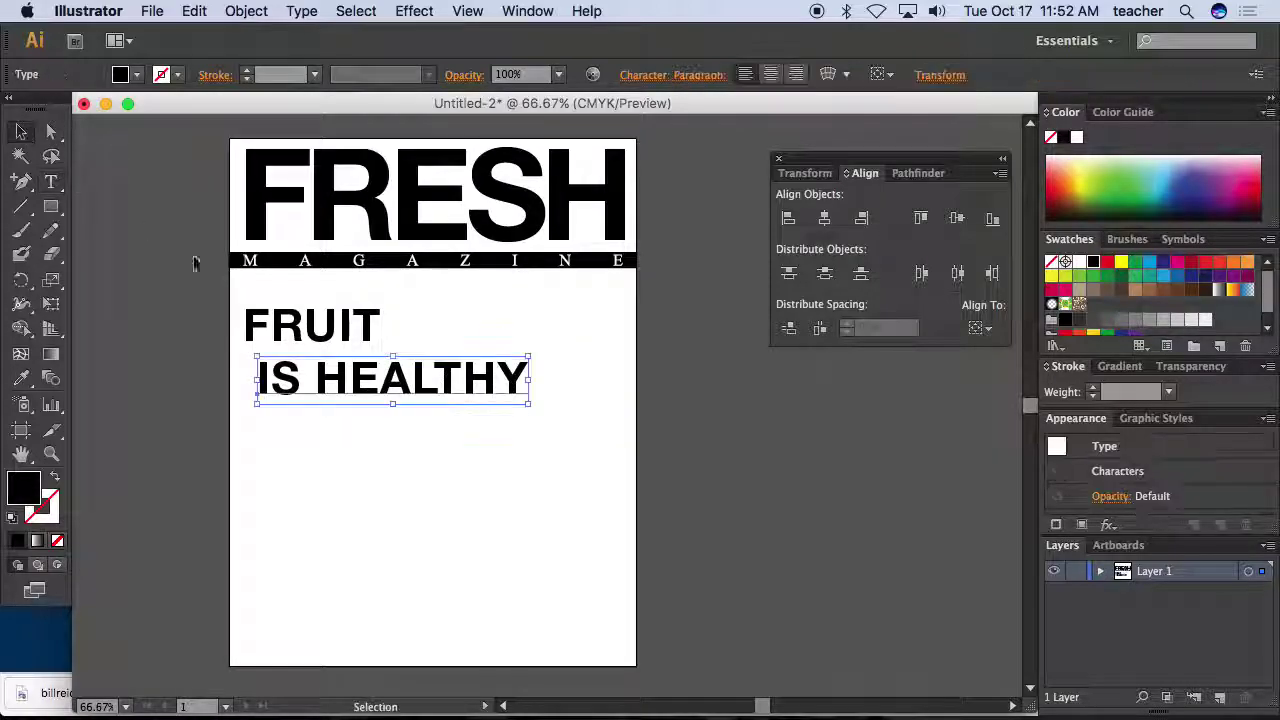
left_click_drag(530, 407, 428, 387)
left_click_drag(349, 334, 363, 342)
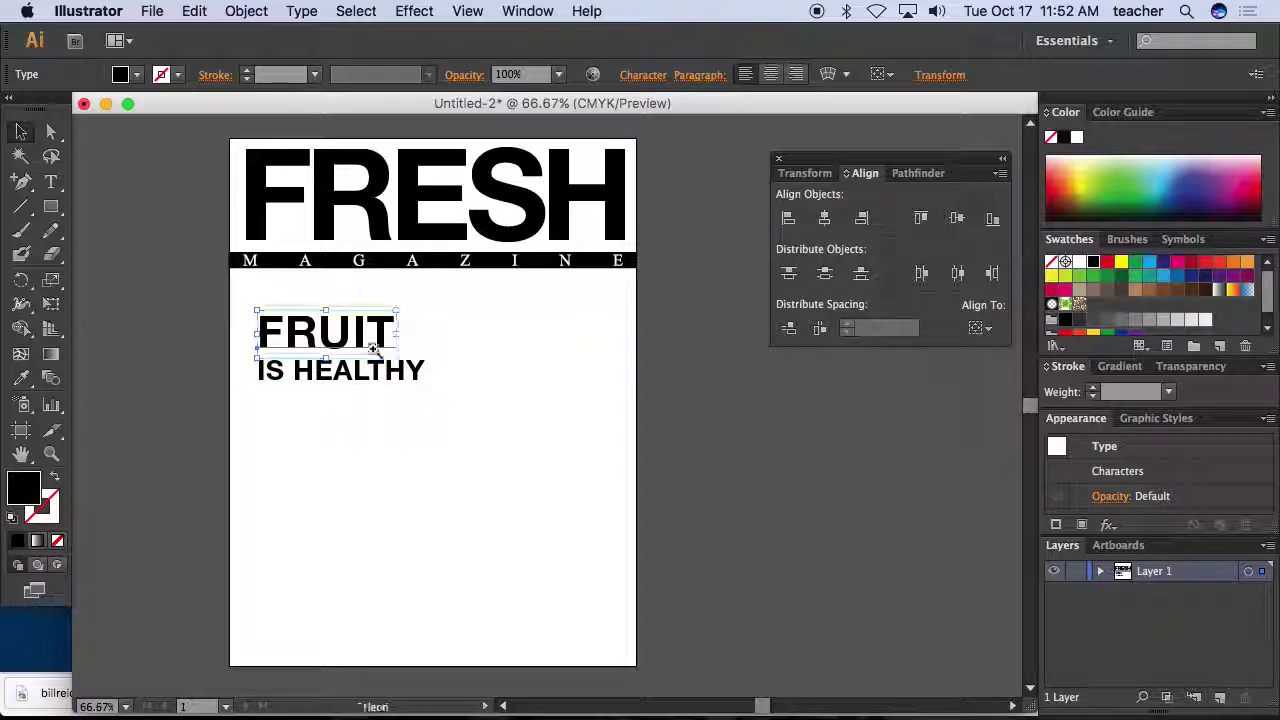
key("super+space")
left_click_drag(251, 306, 453, 425)
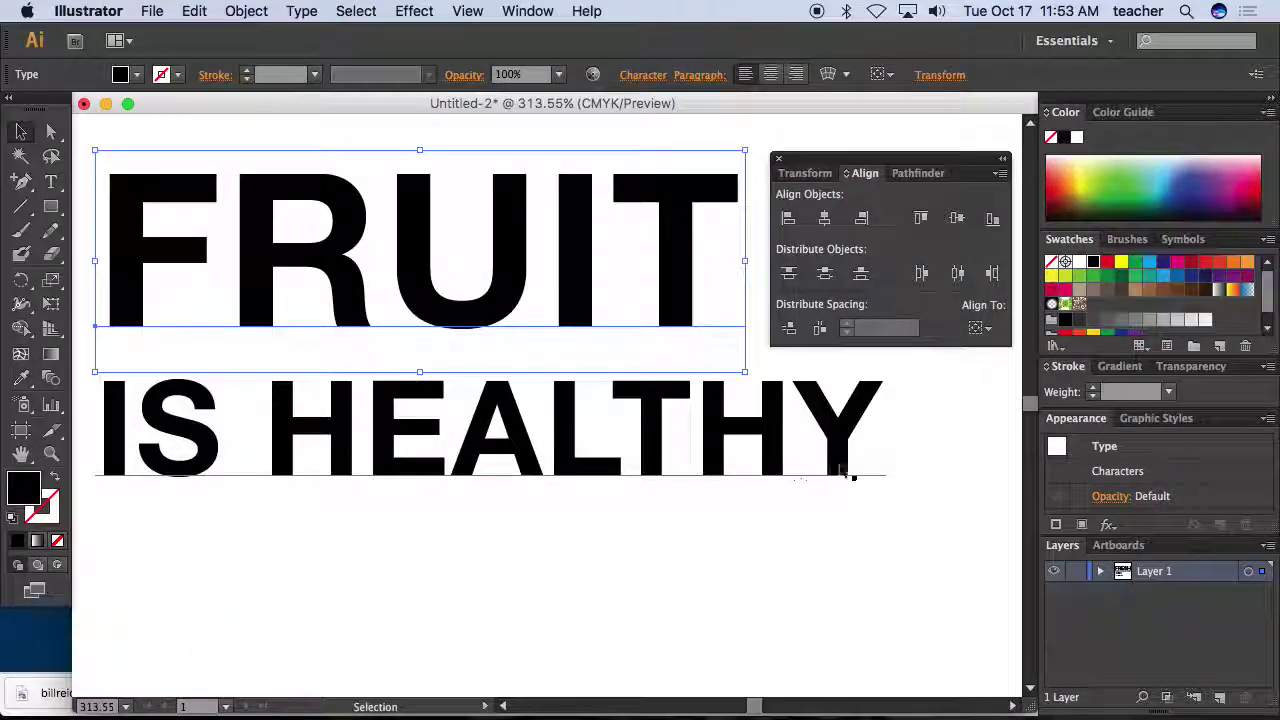
- Tuck a smaller IS HEALTHY under FRUIT, enlarge FRUIT to match, and show rulers
left_click(852, 477)
mouse_move(887, 507)
left_mouse_down()
mouse_move(871, 489)
mouse_move(779, 482)
left_mouse_up()
left_click_drag(625, 430, 629, 387)
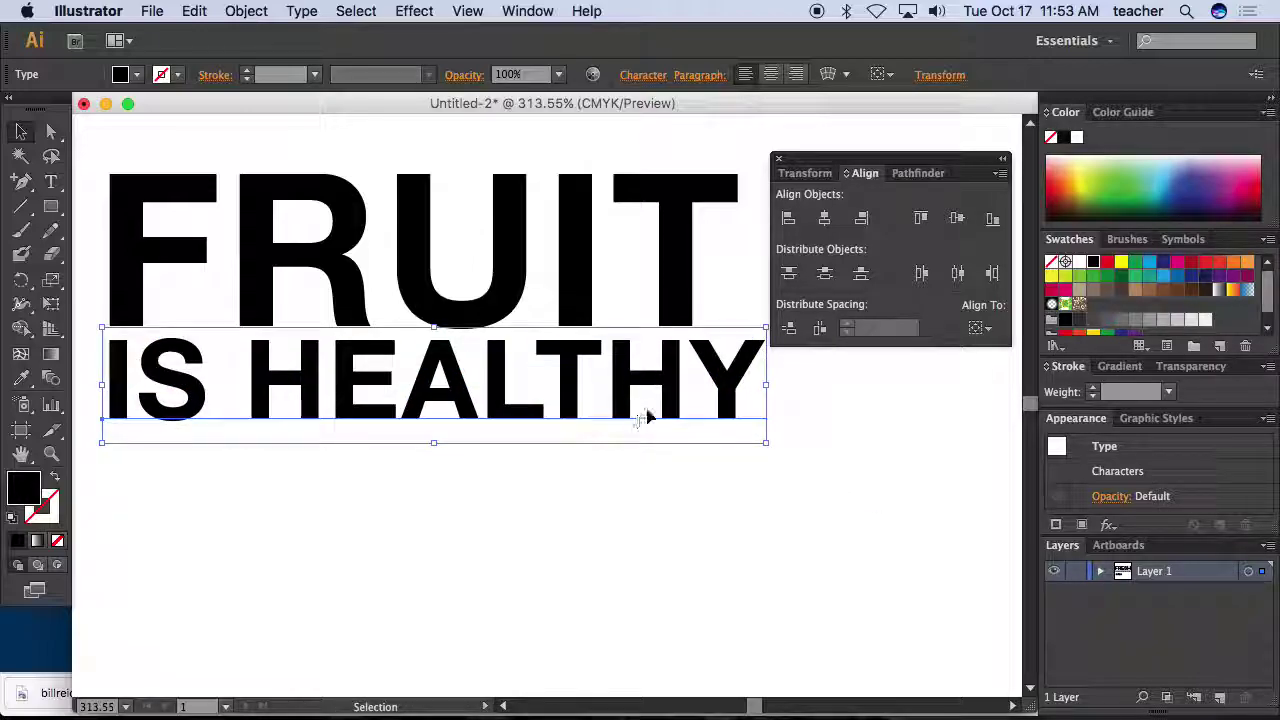
left_click(692, 190)
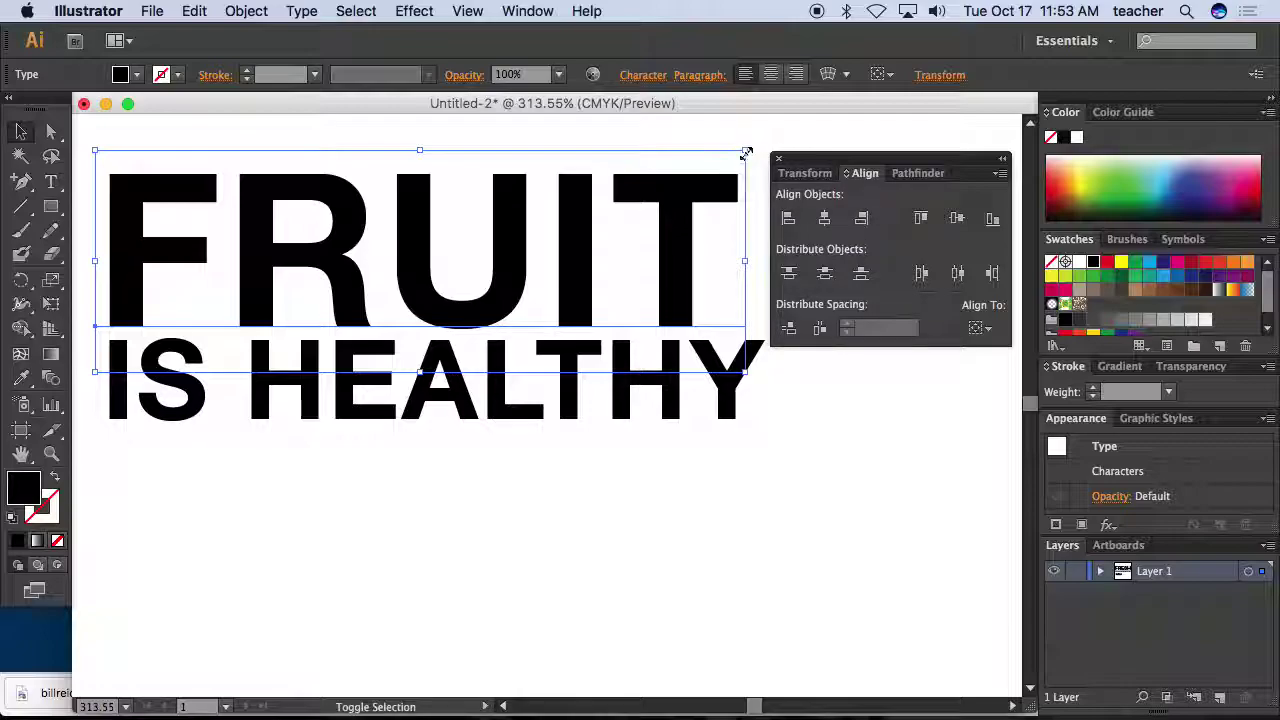
left_click_drag(746, 153, 769, 145)
key("super+r")
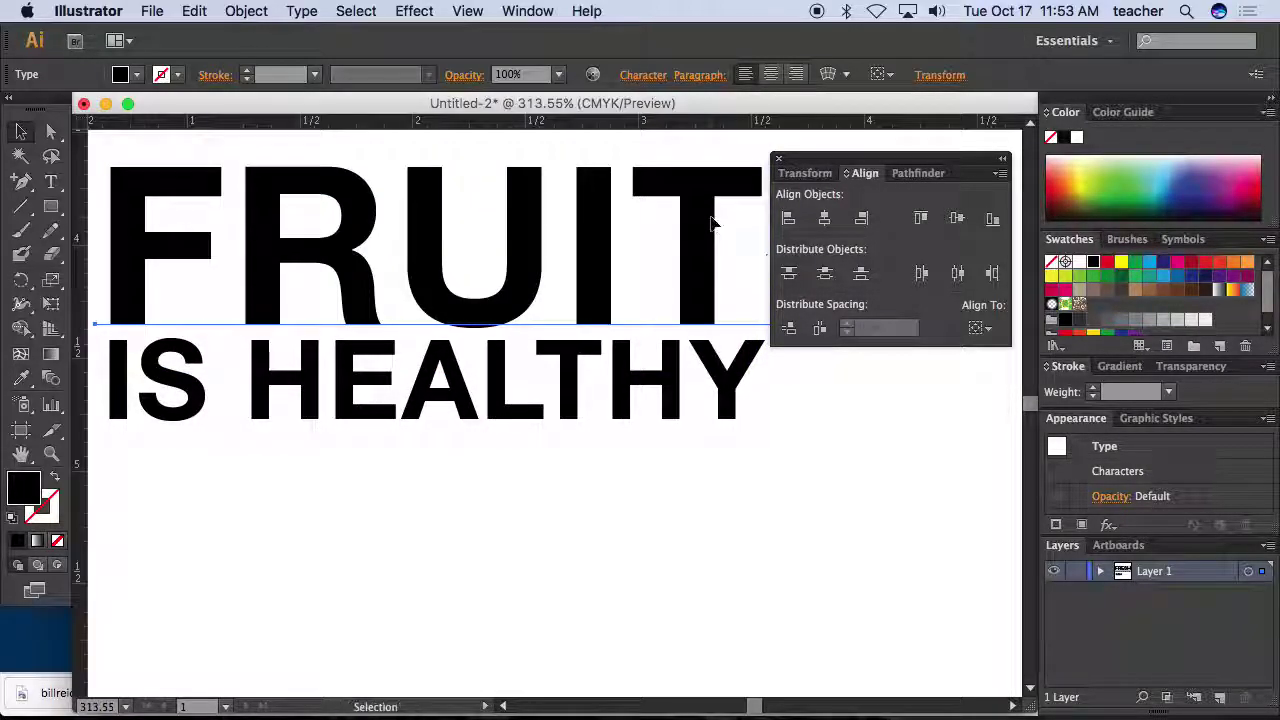
key("super+shift+a")
- Add a vertical guide along the left edge of FRESH
left_click(474, 314, "alt+super")
left_click(482, 327, "alt+super")
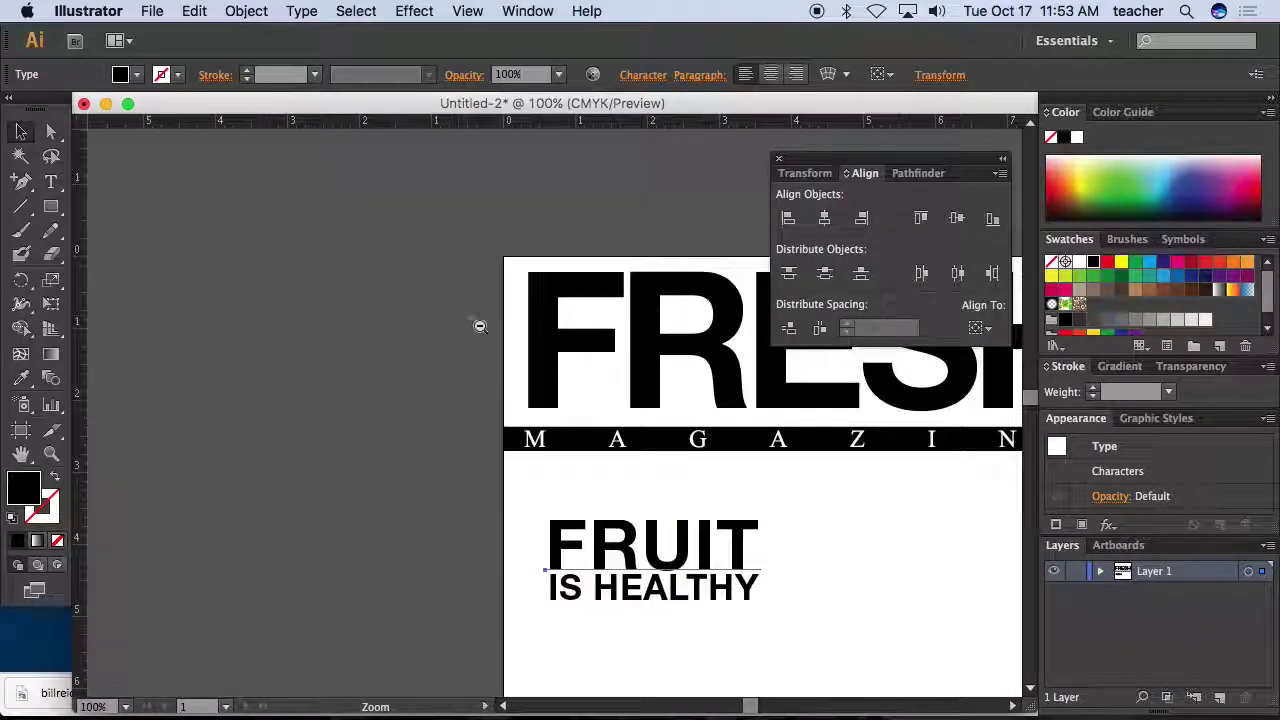
scroll(323, 251, "right", 6)
scroll(323, 251, "down", 2)
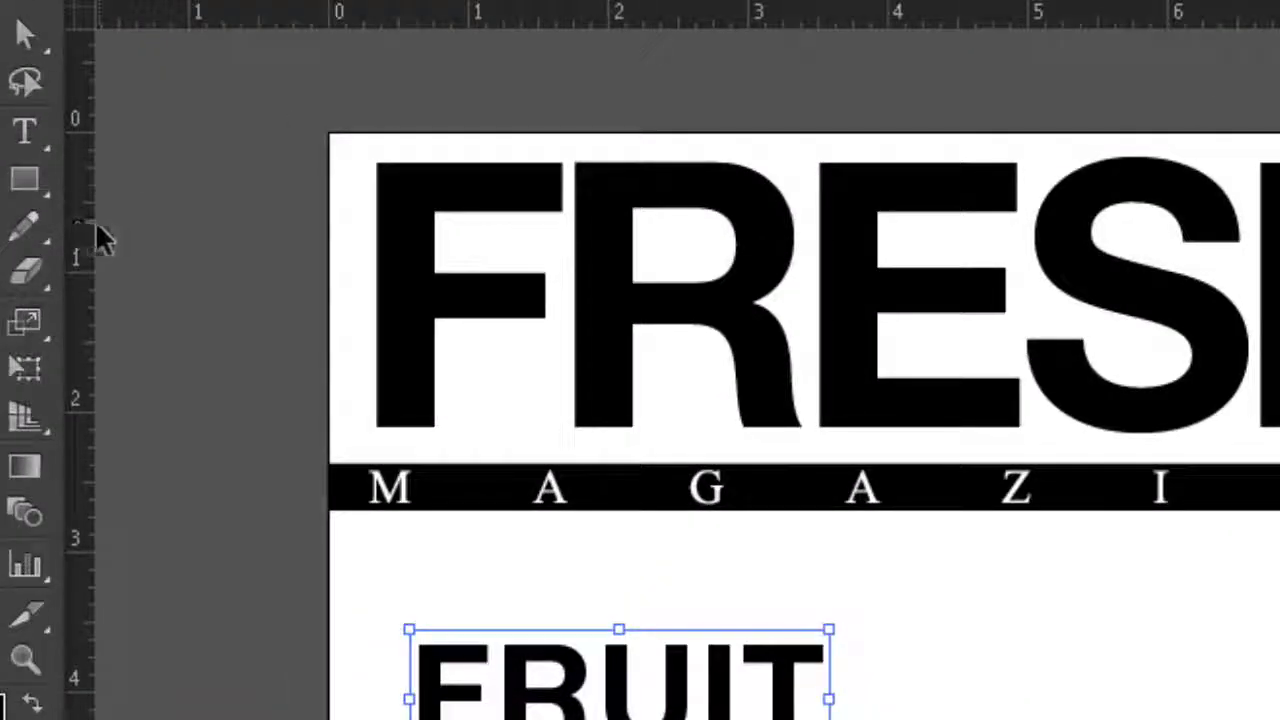
left_click_drag(97, 221, 374, 260)
- Move FRUIT and IS HEALTHY onto the guide, with IS HEALTHY directly under FRUIT
key("ctrl+shift+b")
key("ctrl+minus")
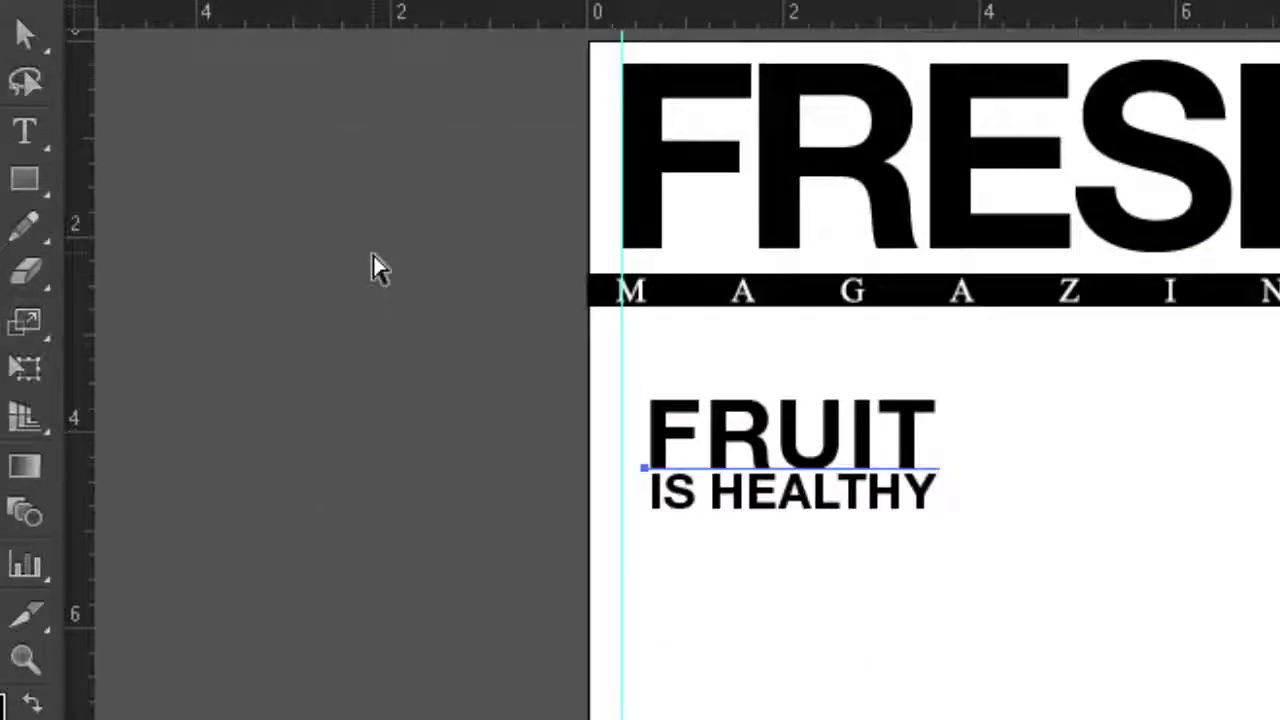
key("ctrl+shift+b")
left_click(660, 429, "ctrl+alt")
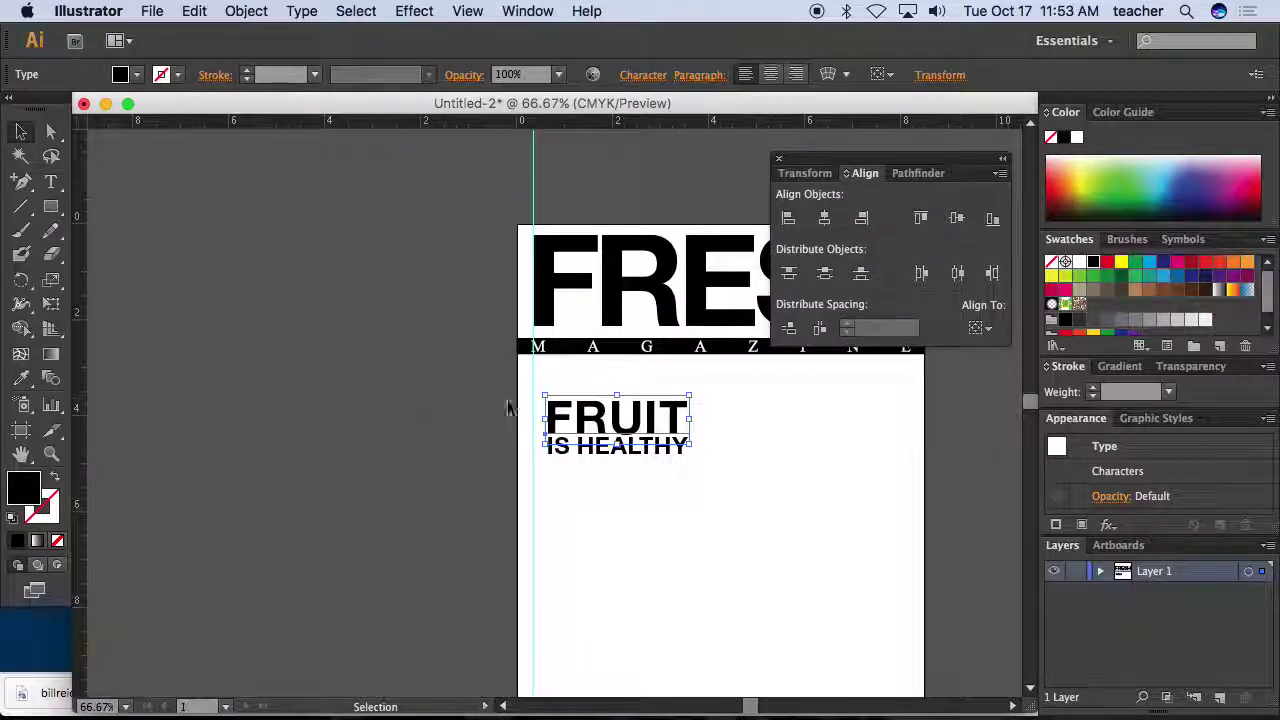
left_click_drag(1226, 565, 687, 452)
left_click_drag(392, 347, 386, 345)
left_click(272, 357)
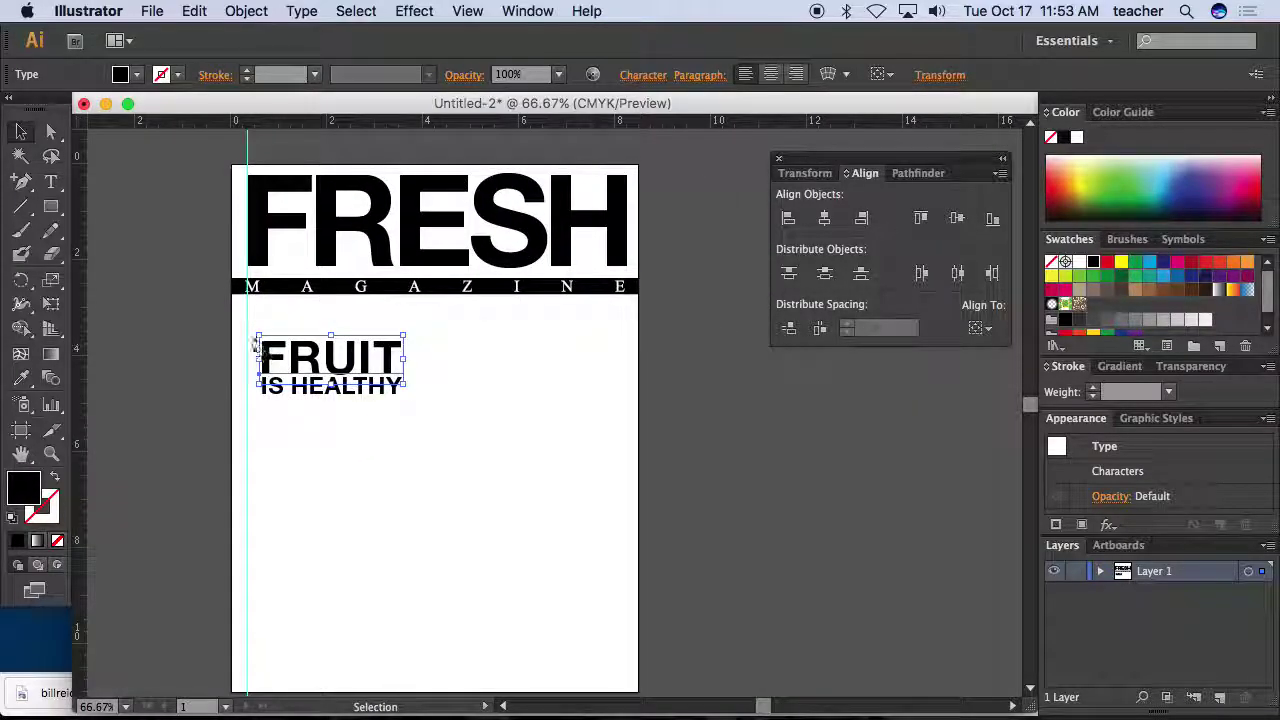
left_click_drag(272, 350, 257, 342)
left_click_drag(279, 392, 250, 379)
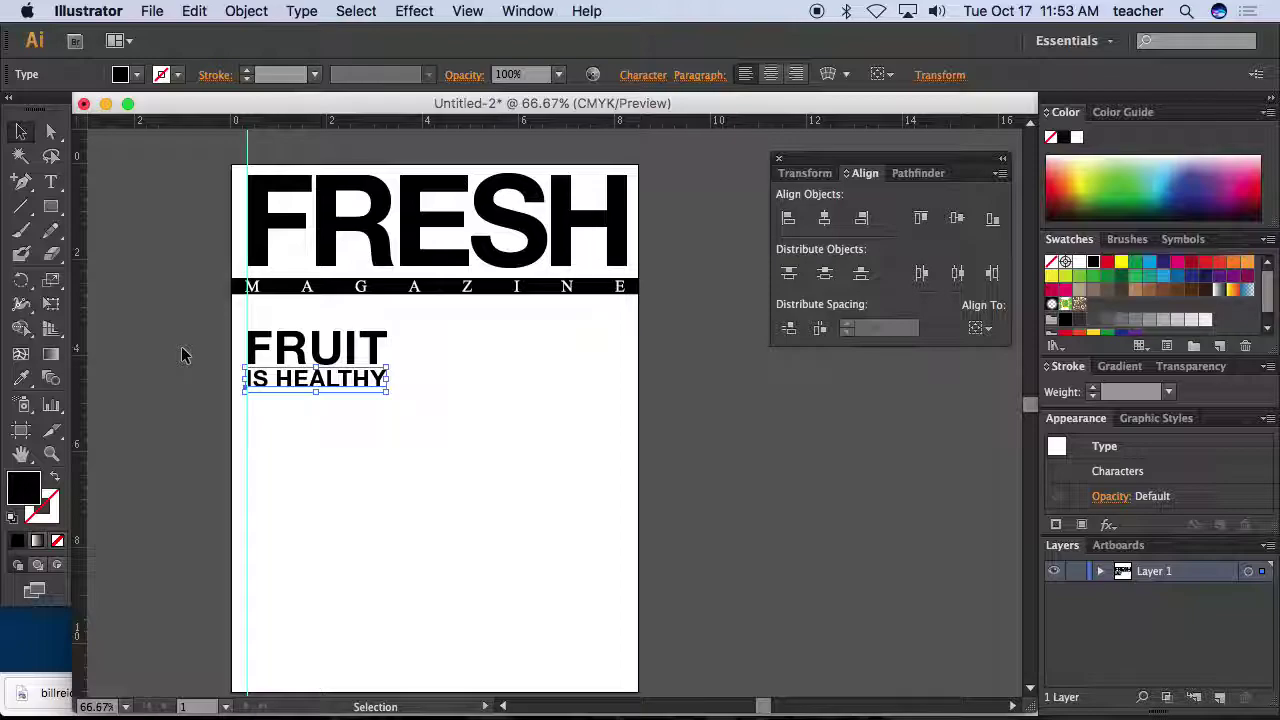
left_click(257, 394)
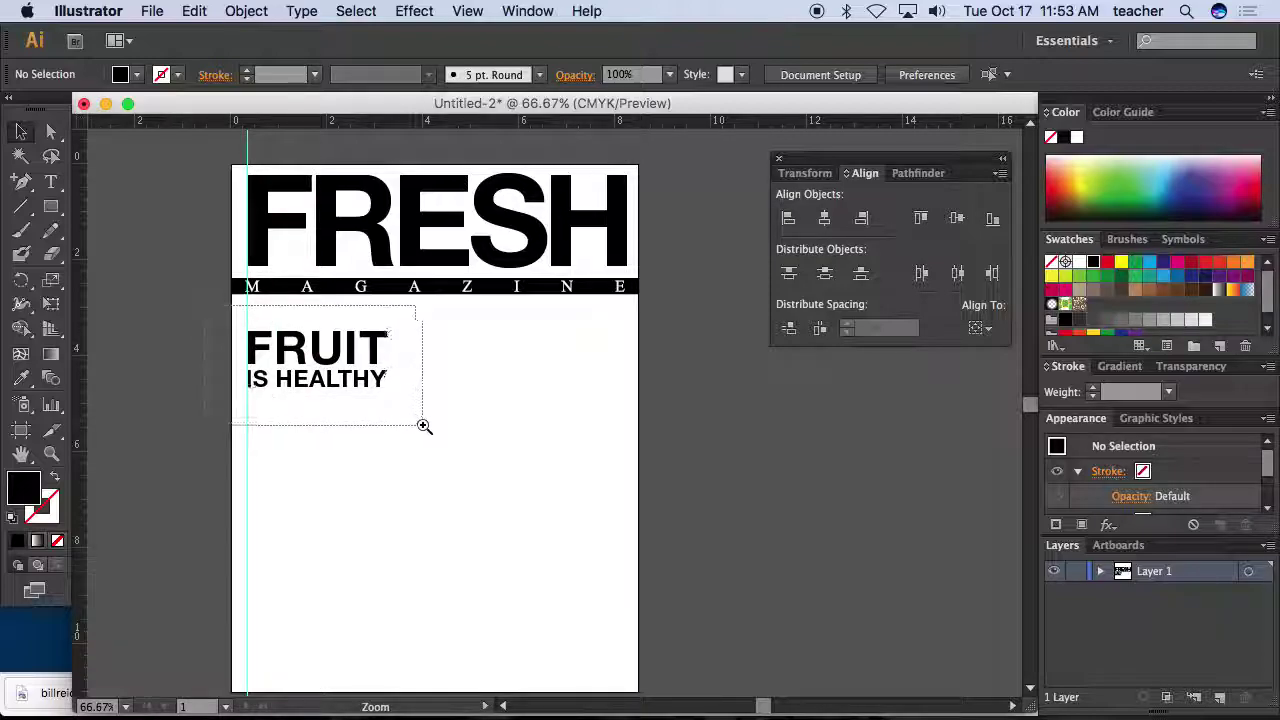
- Duplicate IS HEALTHY below itself and select the copy's text for retyping
left_click_drag(424, 426, 424, 430)
mouse_move(451, 500)
left_mouse_down()
mouse_move(440, 370)
mouse_move(437, 449)
mouse_move(434, 437)
left_mouse_up()
left_click(434, 371)
double_click(434, 437)
triple_click(434, 440)
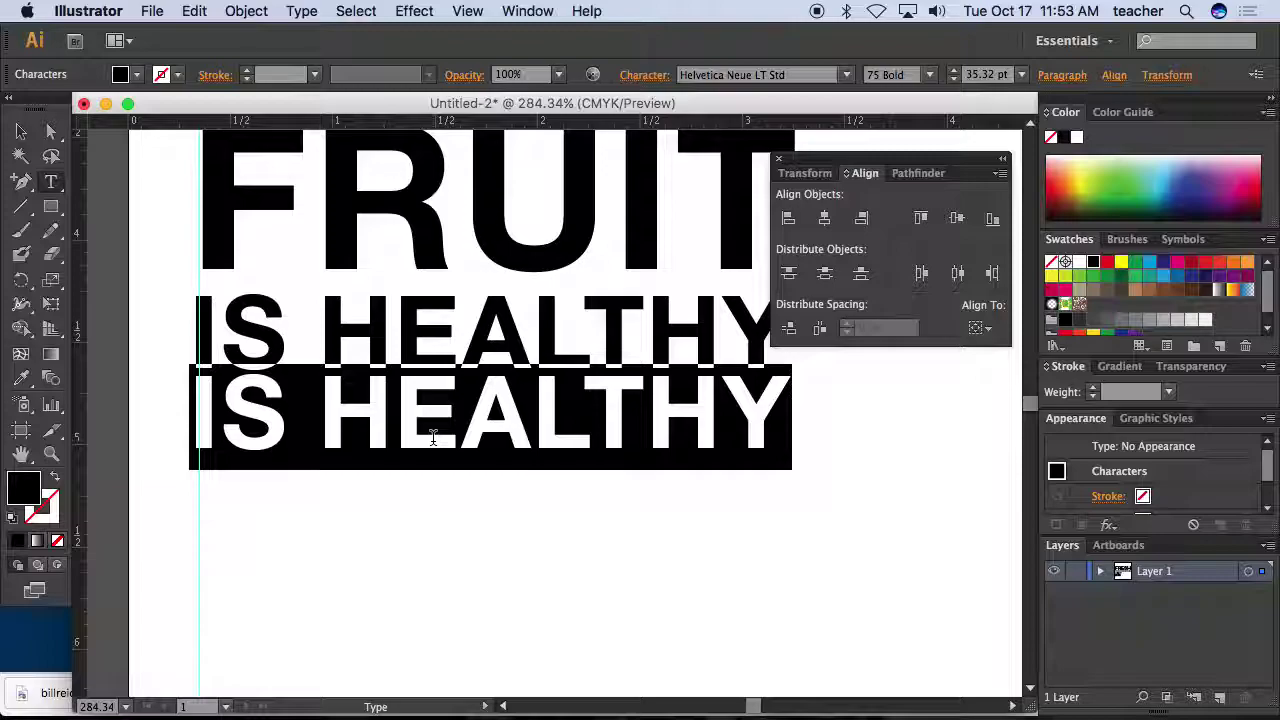
- Retype the copy as the two-line caption 'Check out the story' / 'on pg. 36'
type("Check")
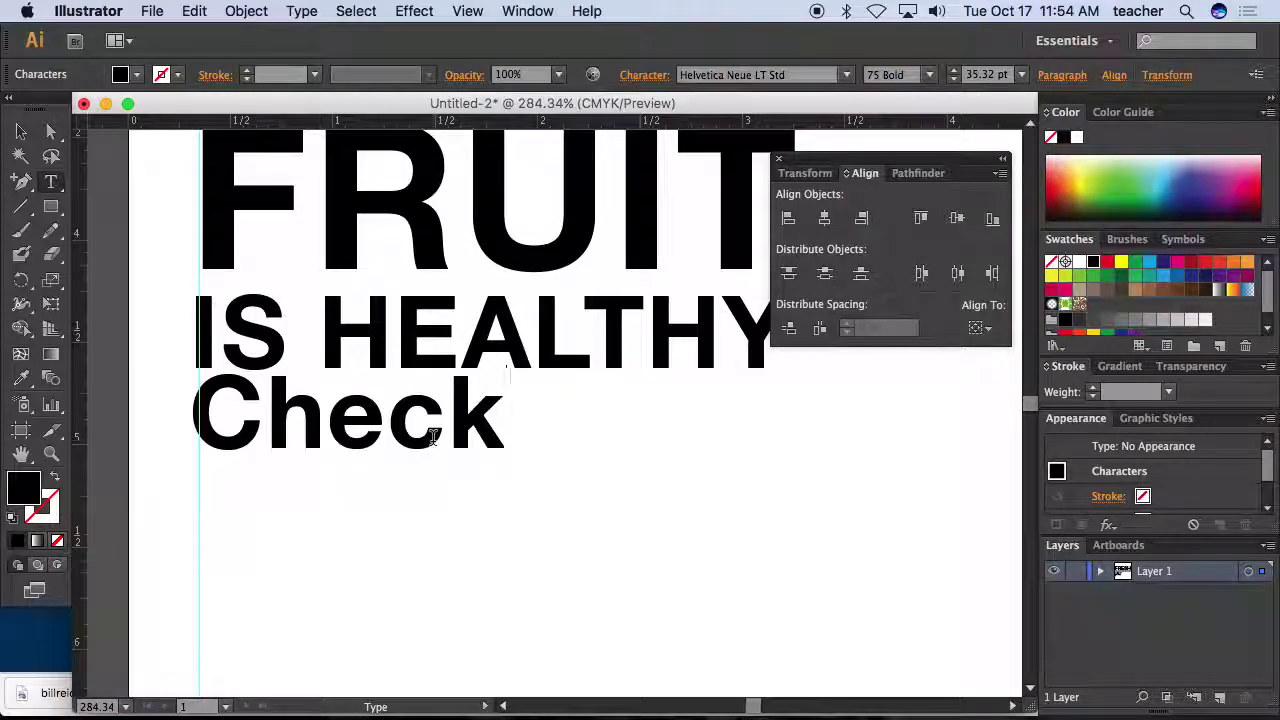
type("out the")
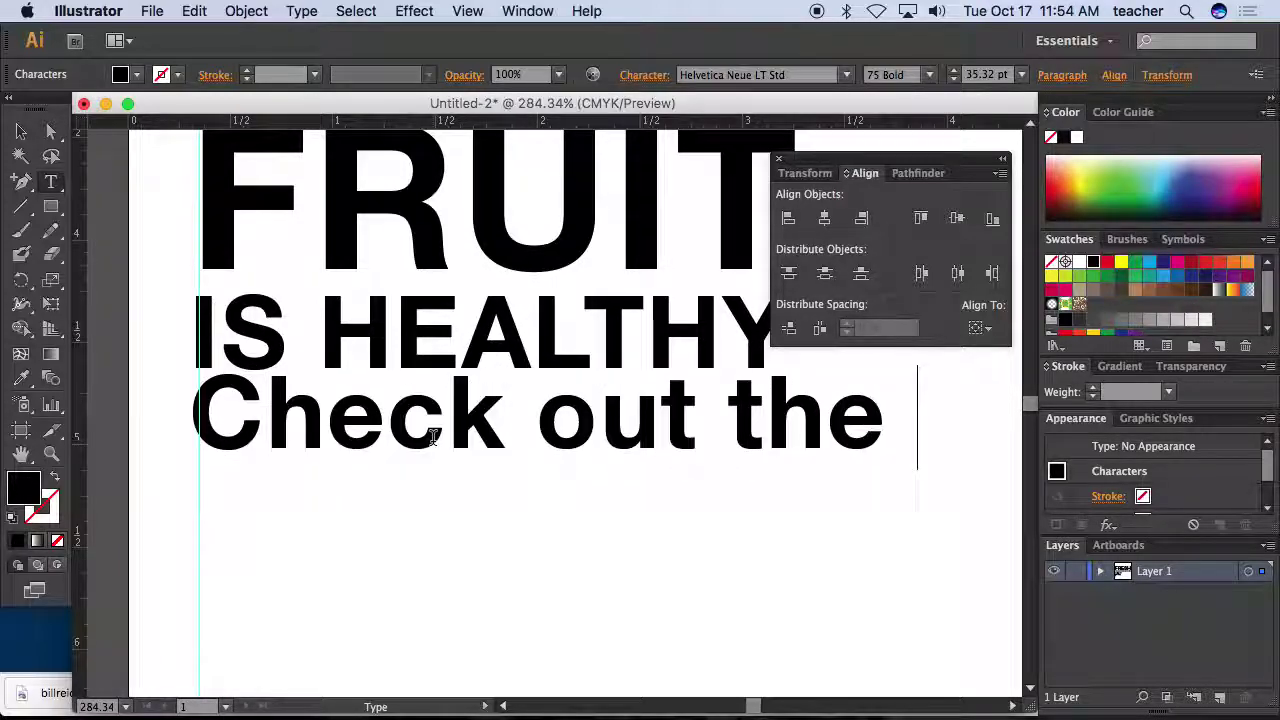
type(" story")
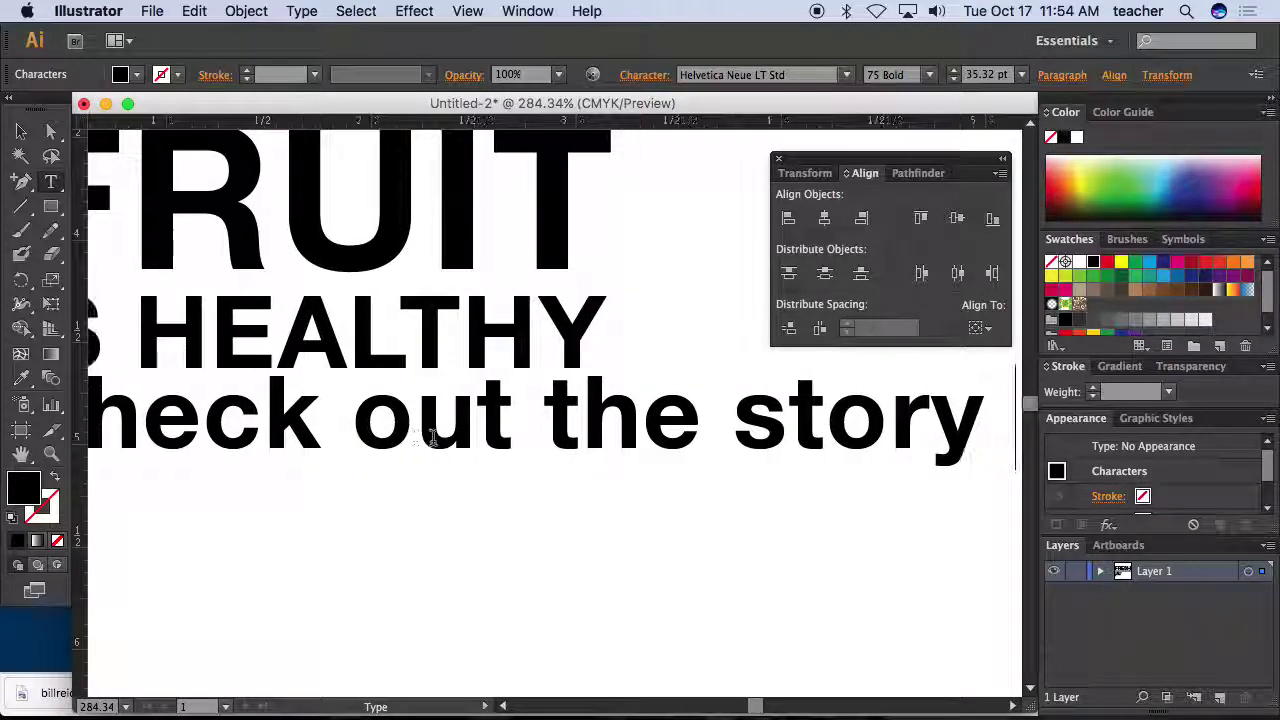
key("Return")
type("on pa")
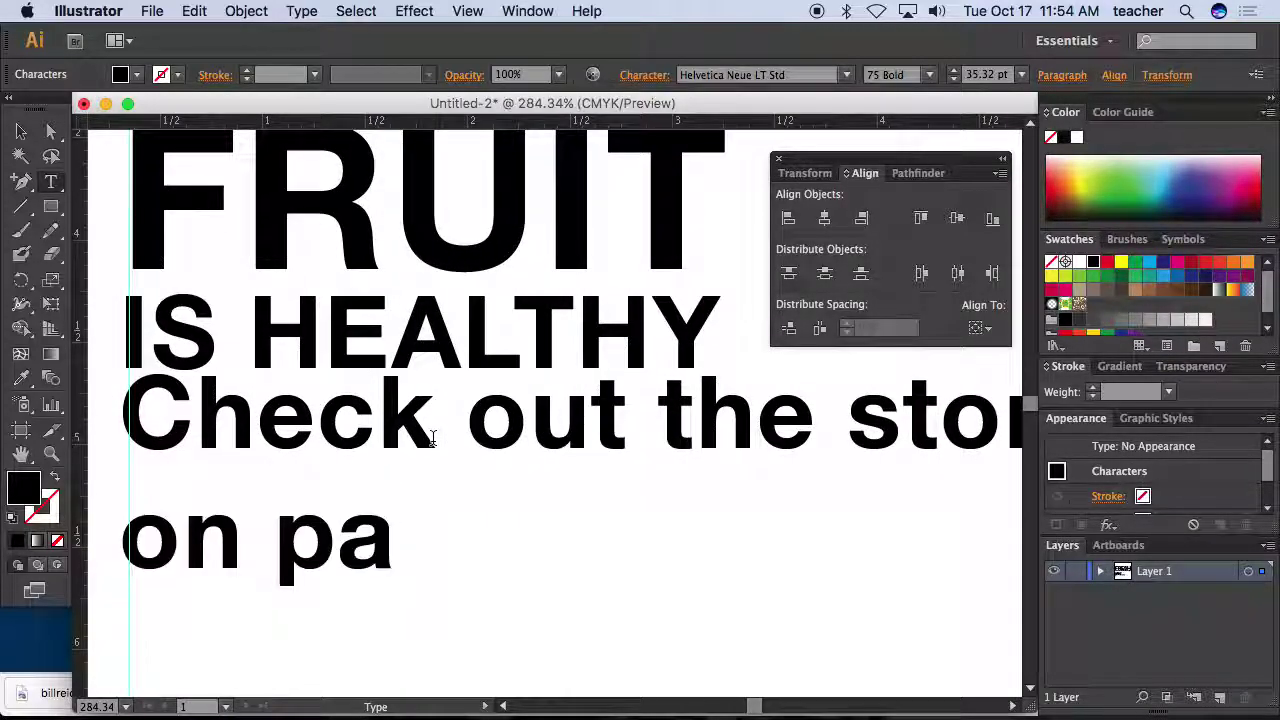
key("BackSpace")
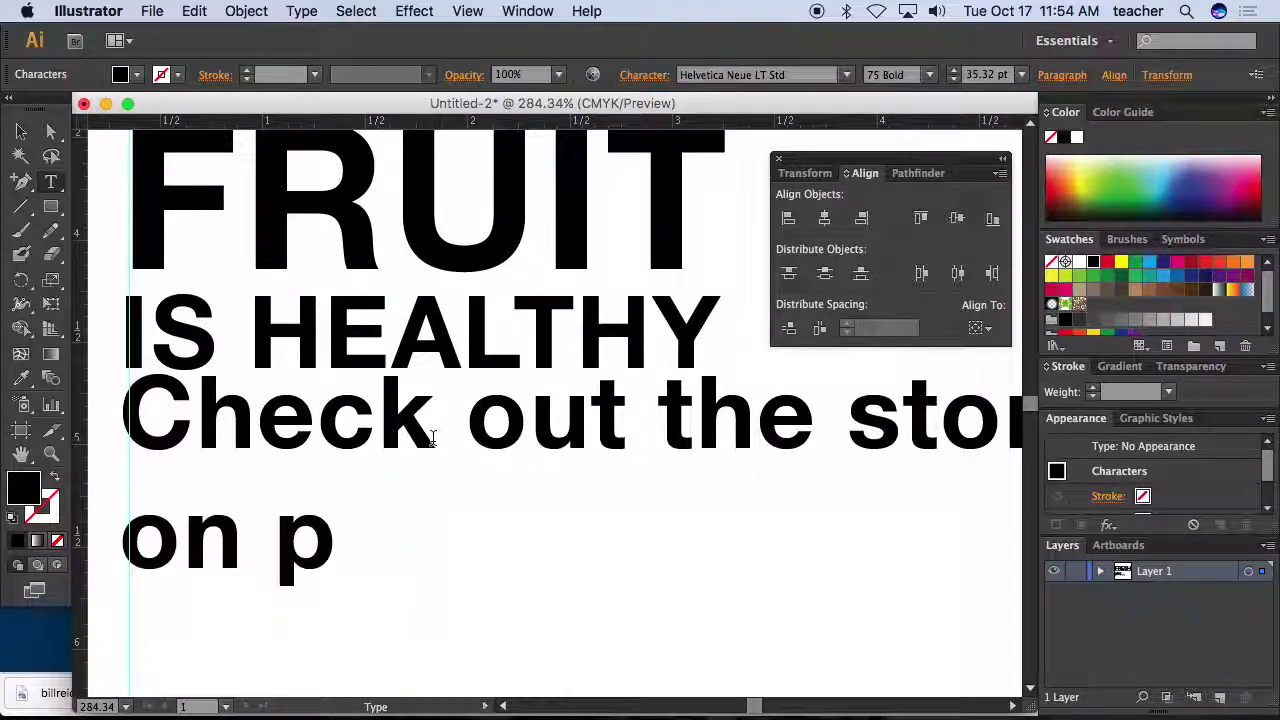
type("g. 36")
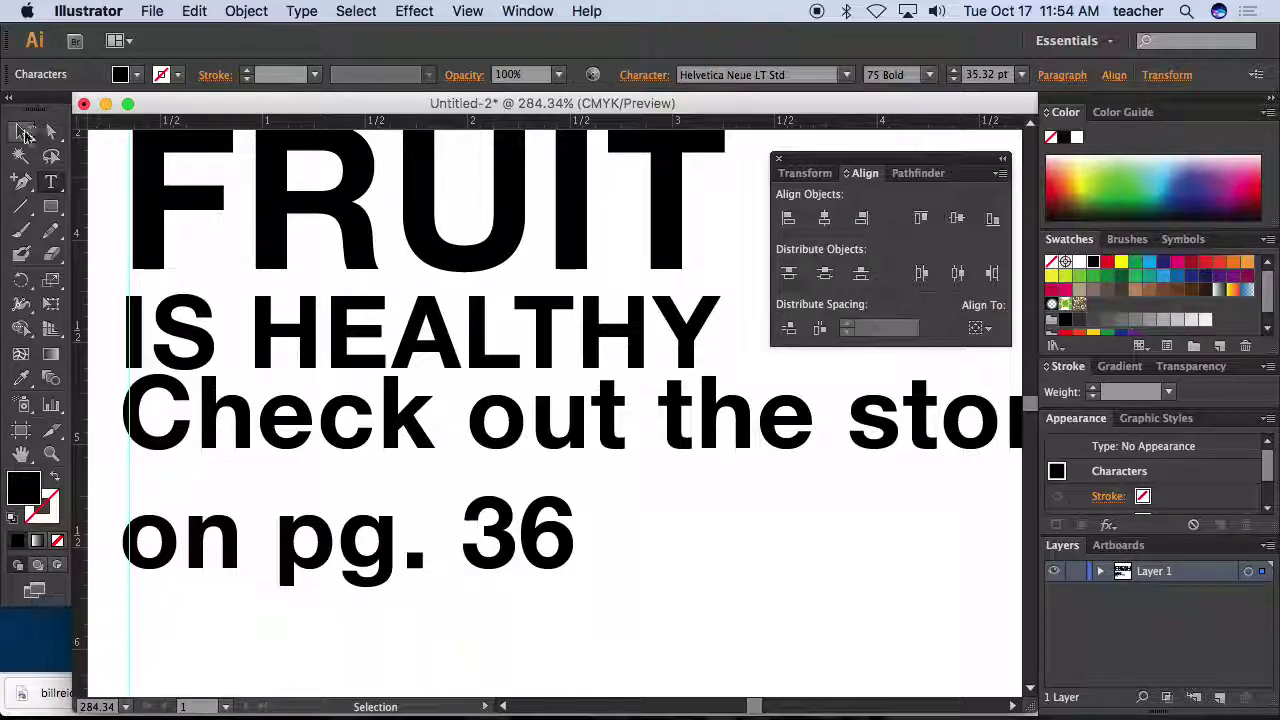
key("Escape")
key("super+minus")
key("super+minus")
key("super+minus")
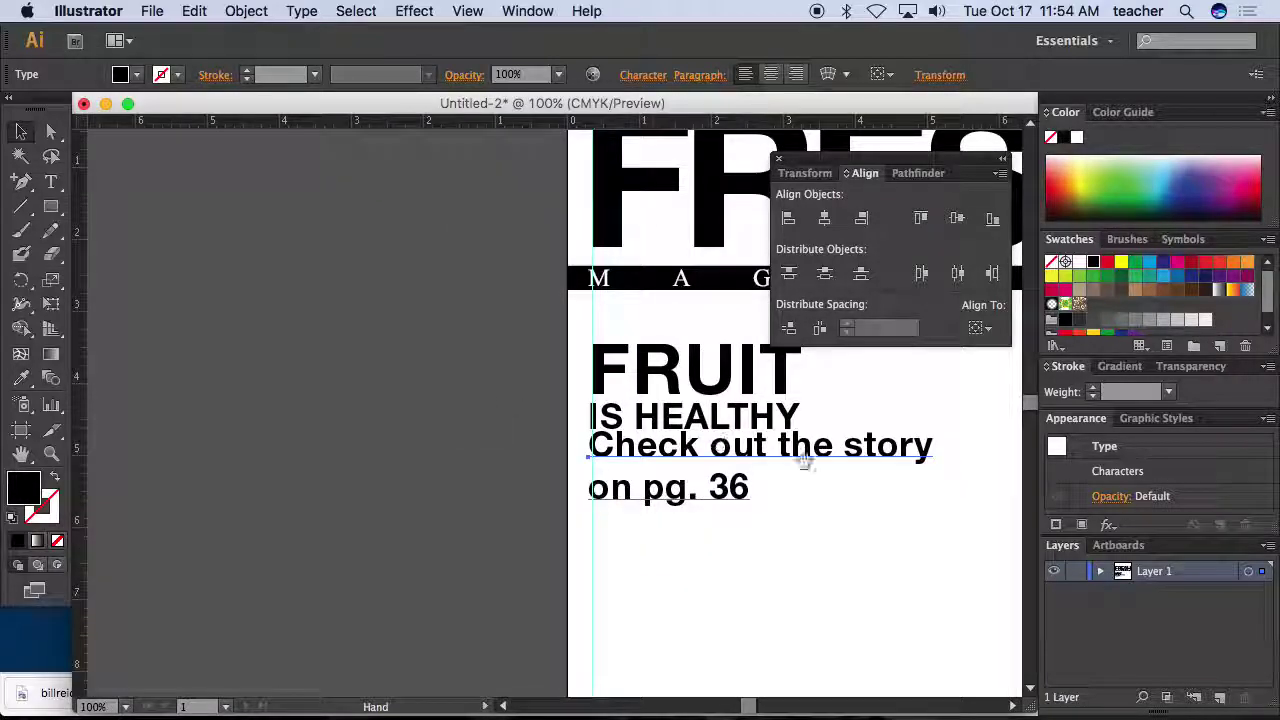
left_click_drag(809, 457, 277, 400)
double_click(436, 460)
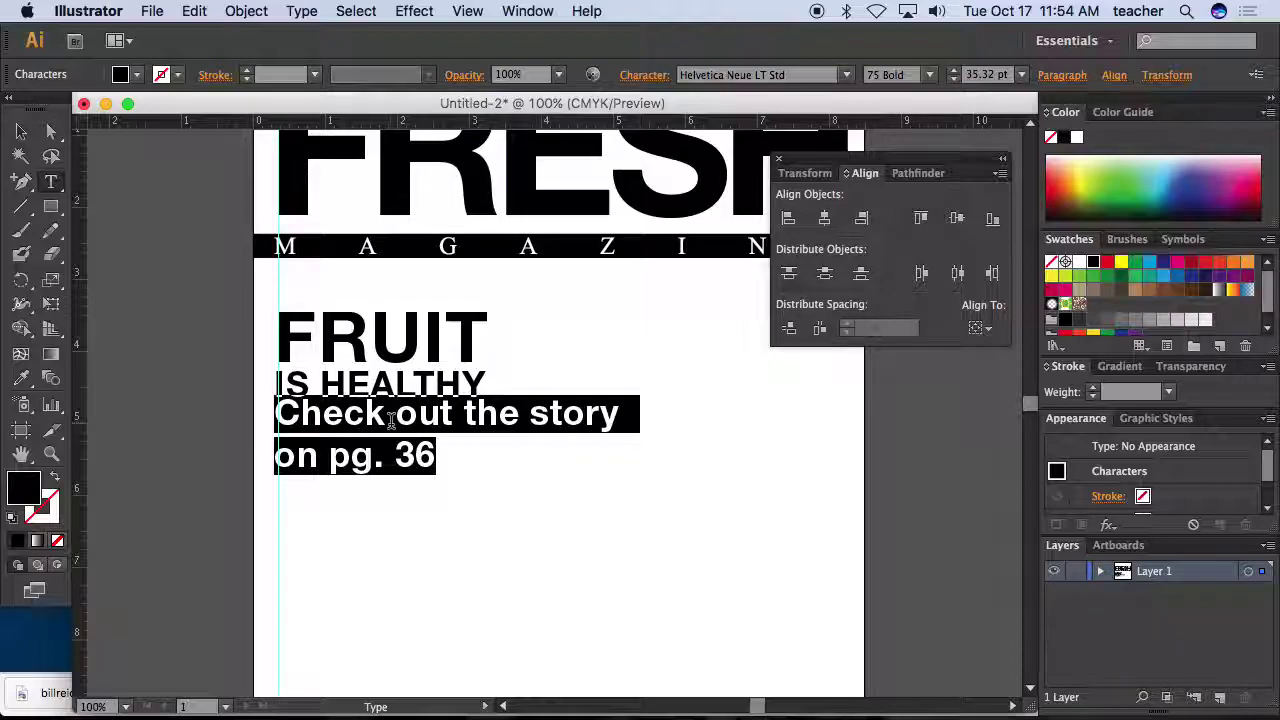
- Set the caption to 14 pt and tighten its line spacing
left_click_drag(436, 452, 256, 393)
key("alt+Up")
key("alt+Up")
key("alt+Up")
key("alt+Up")
key("alt+Up")
key("alt+Up")
key("alt+Up")
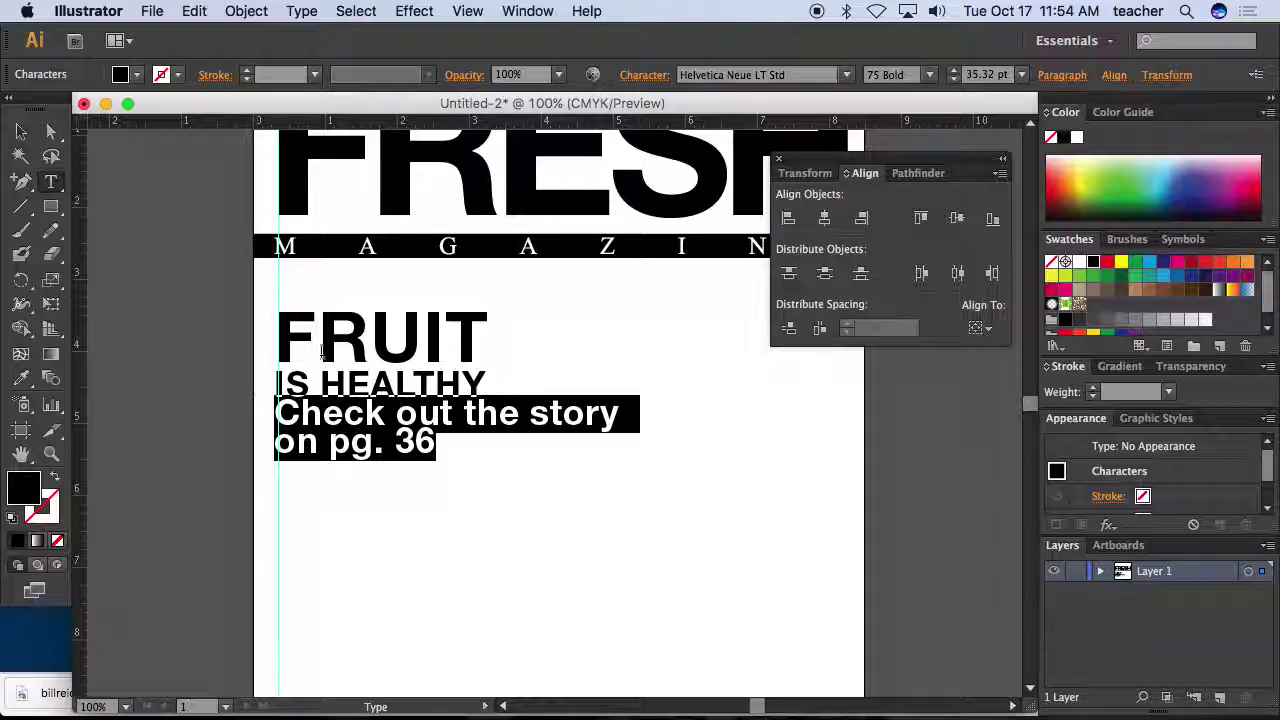
left_click(1021, 75)
left_click(1048, 277)
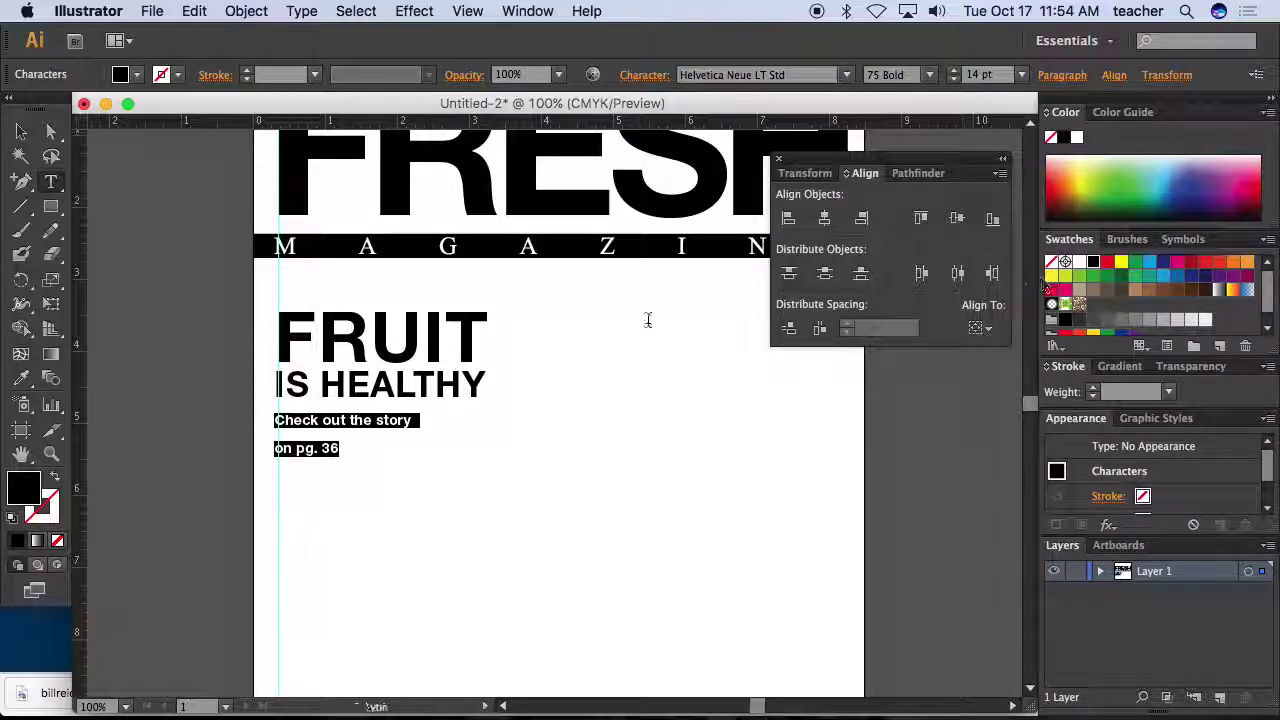
left_click(340, 432)
left_click_drag(341, 449, 255, 430)
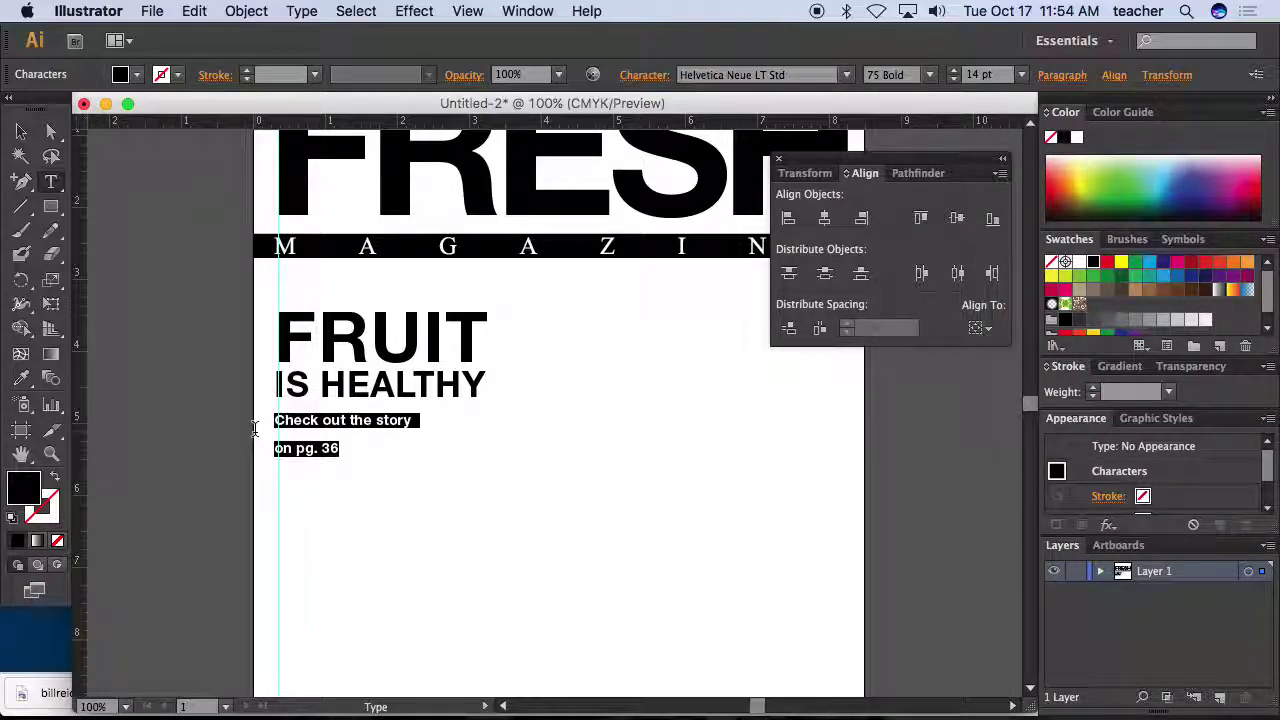
key("alt+Up")
key("alt+Up")
key("alt+Up")
key("alt+Up")
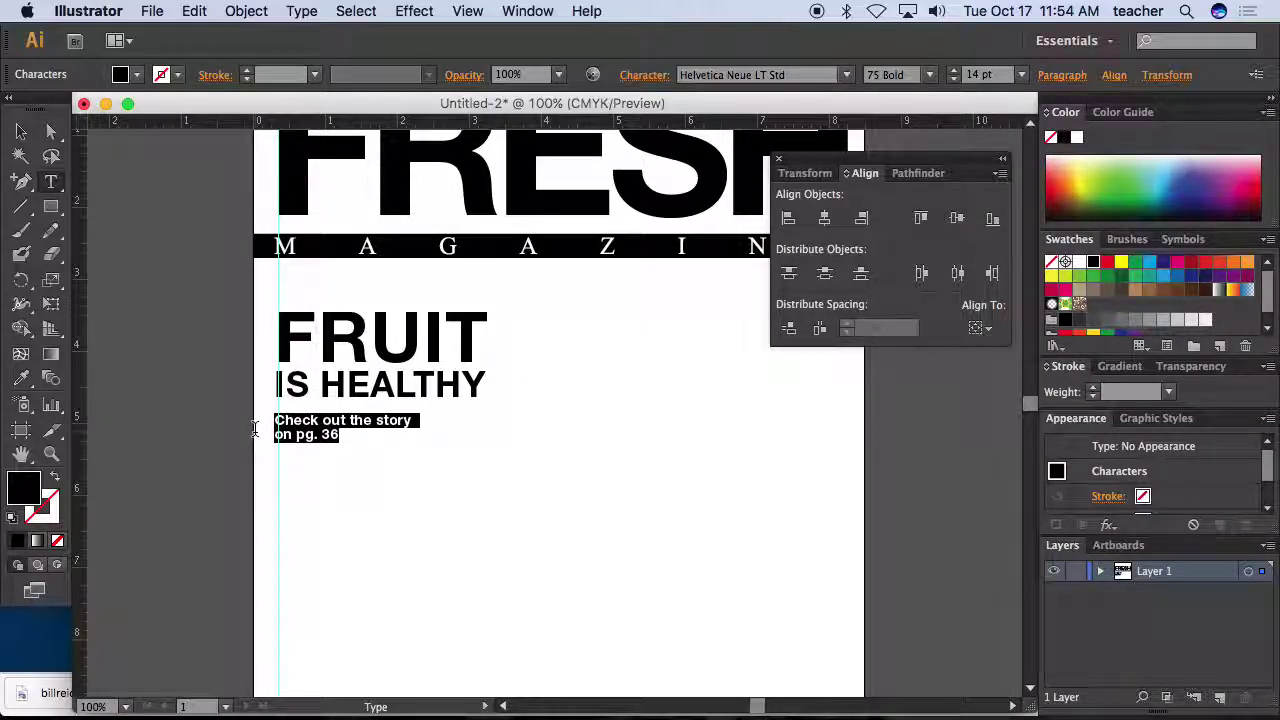
- Move the caption up closer to IS HEALTHY, nudging IS HEALTHY slightly right
left_click(20, 131)
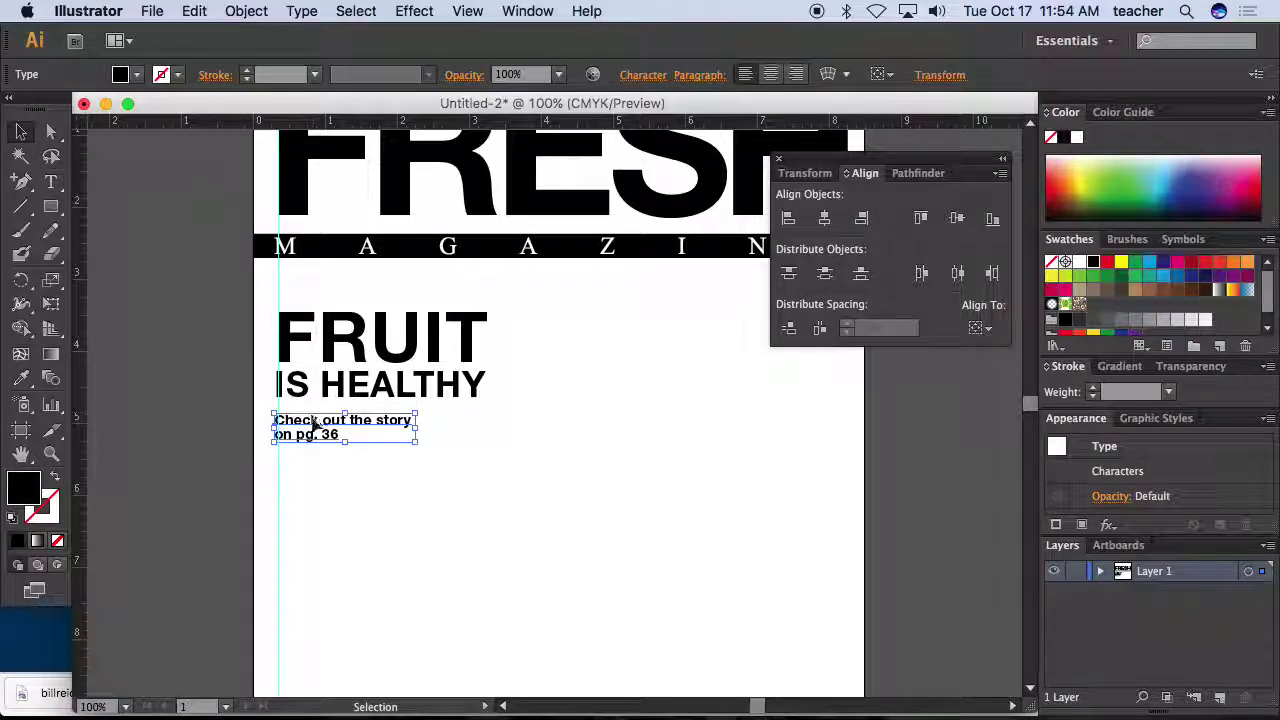
left_click_drag(309, 425, 314, 412)
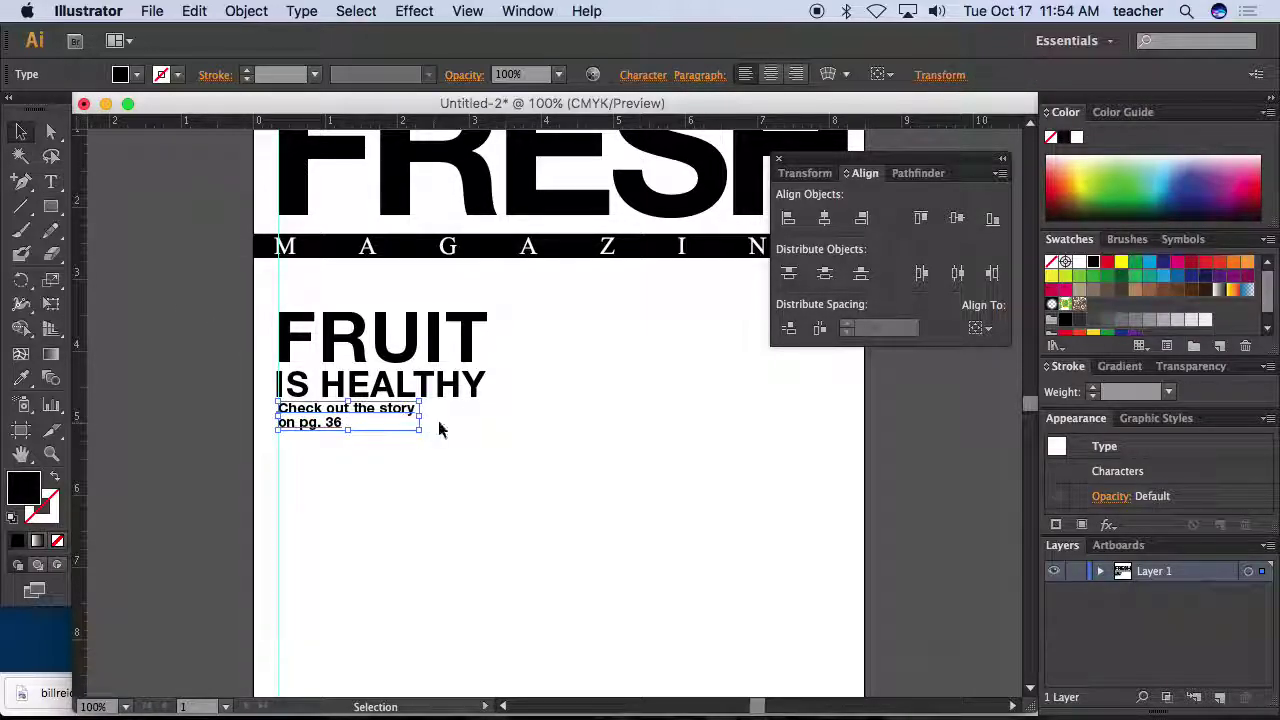
left_click_drag(398, 393, 401, 394)
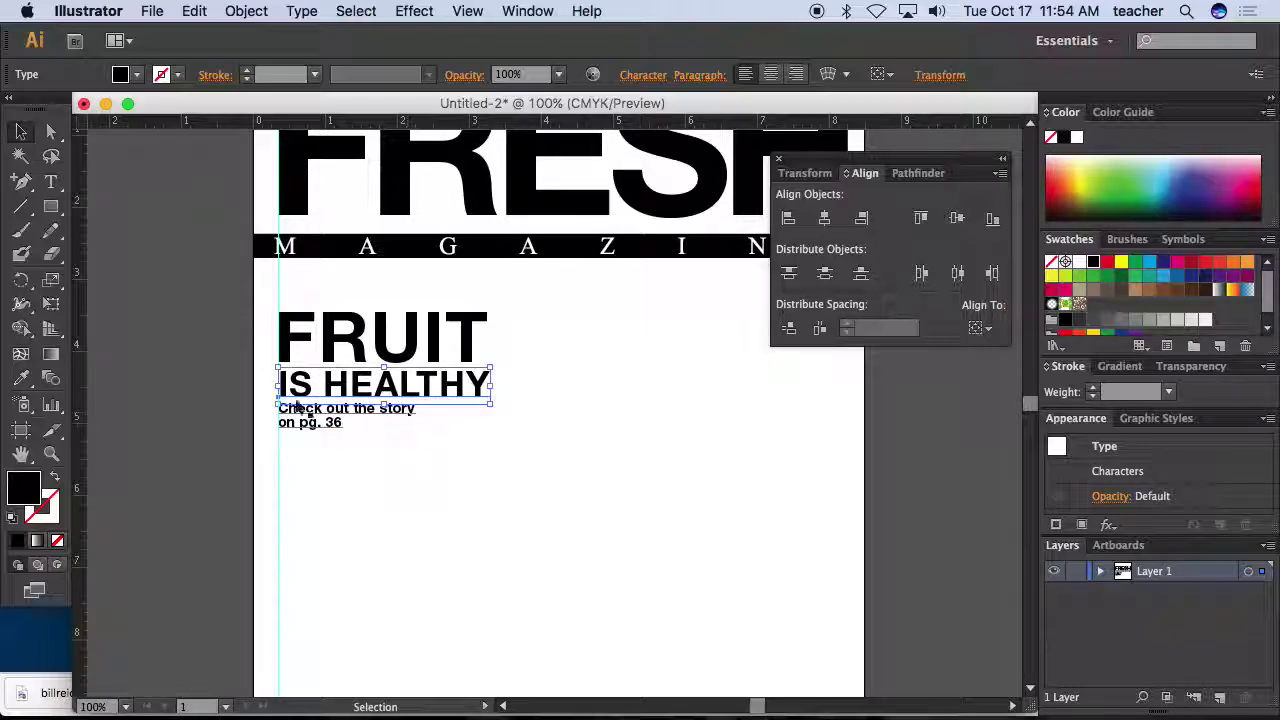
left_click(259, 398)
- Tighten the letter spacing of the IS HEALTHY line
key("super+minus")
left_click_drag(406, 403, 210, 440)
double_click(320, 330)
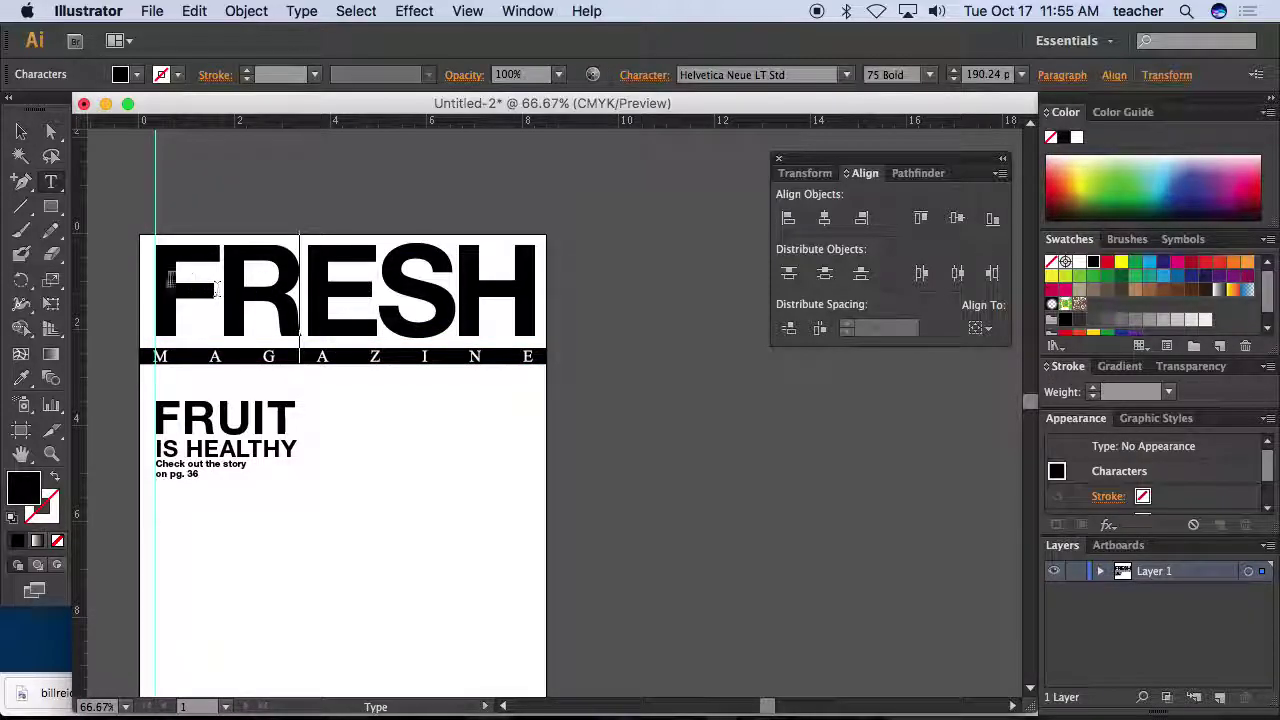
left_click_drag(166, 282, 586, 277)
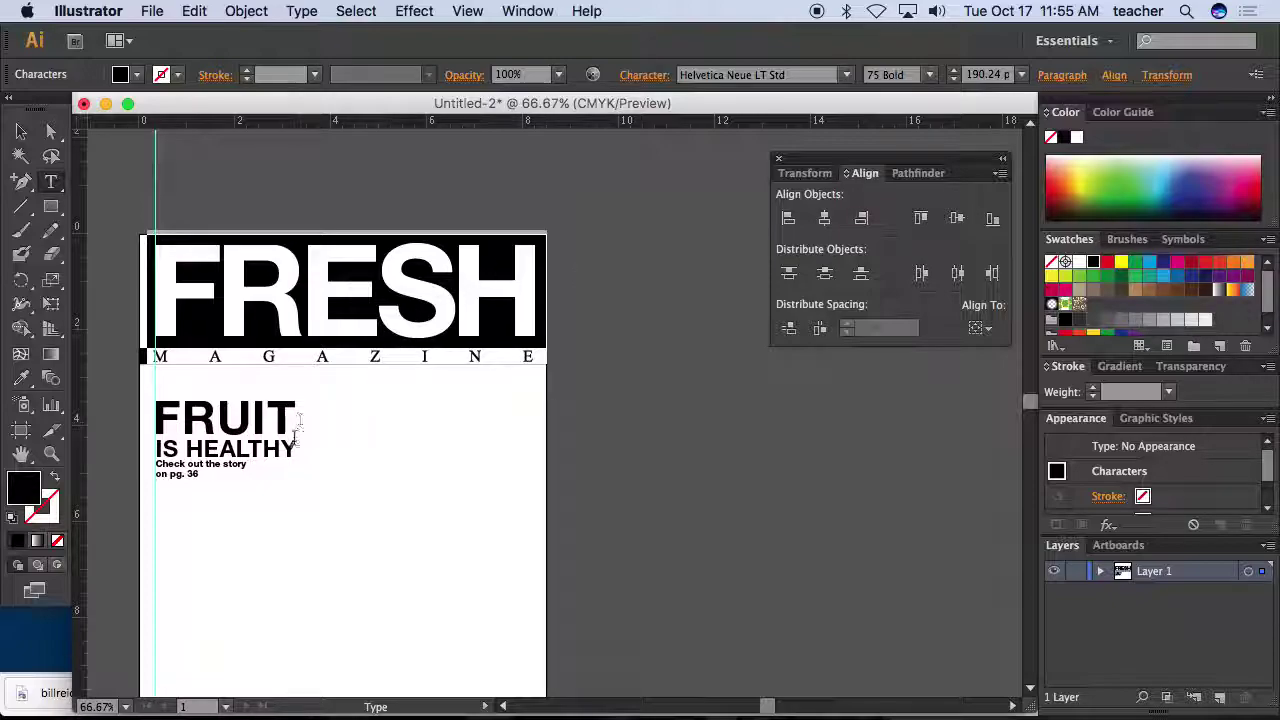
left_click_drag(156, 448, 301, 443)
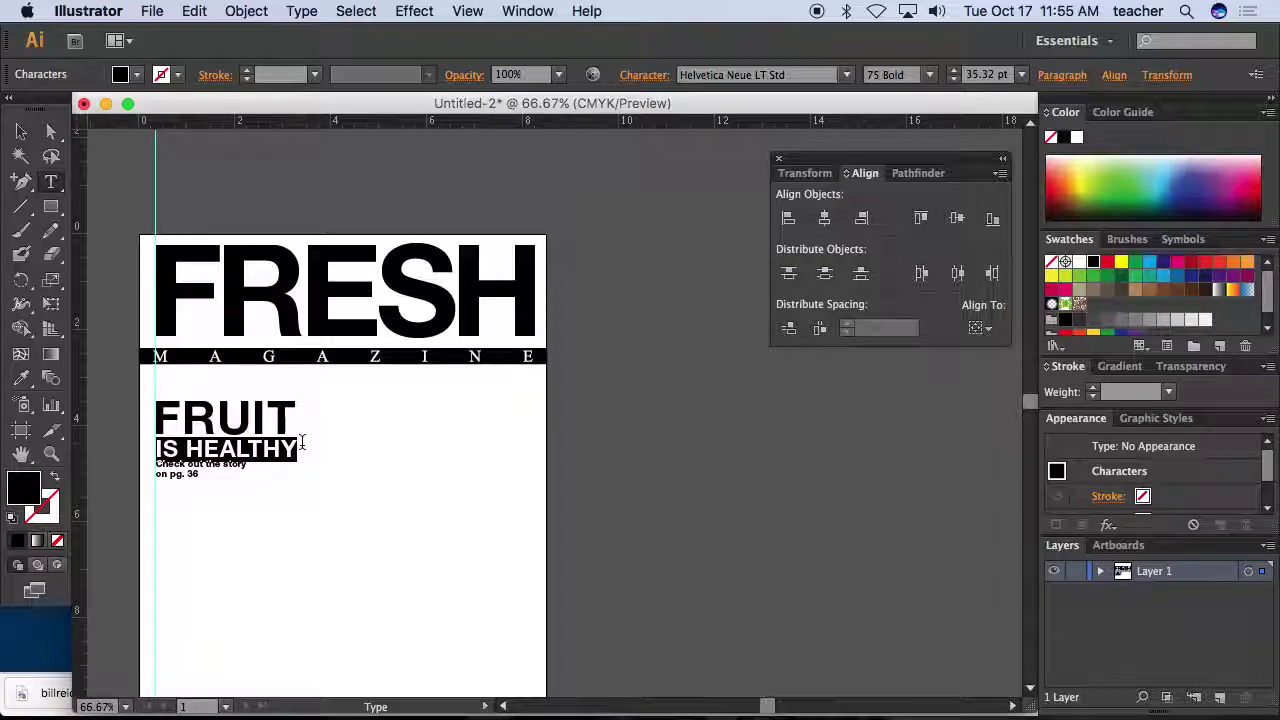
key("alt+Left")
left_click(21, 131)
- Test tighter E–S kerning in FRESH, restore it, and review the caption's pg. 36
double_click(383, 287)
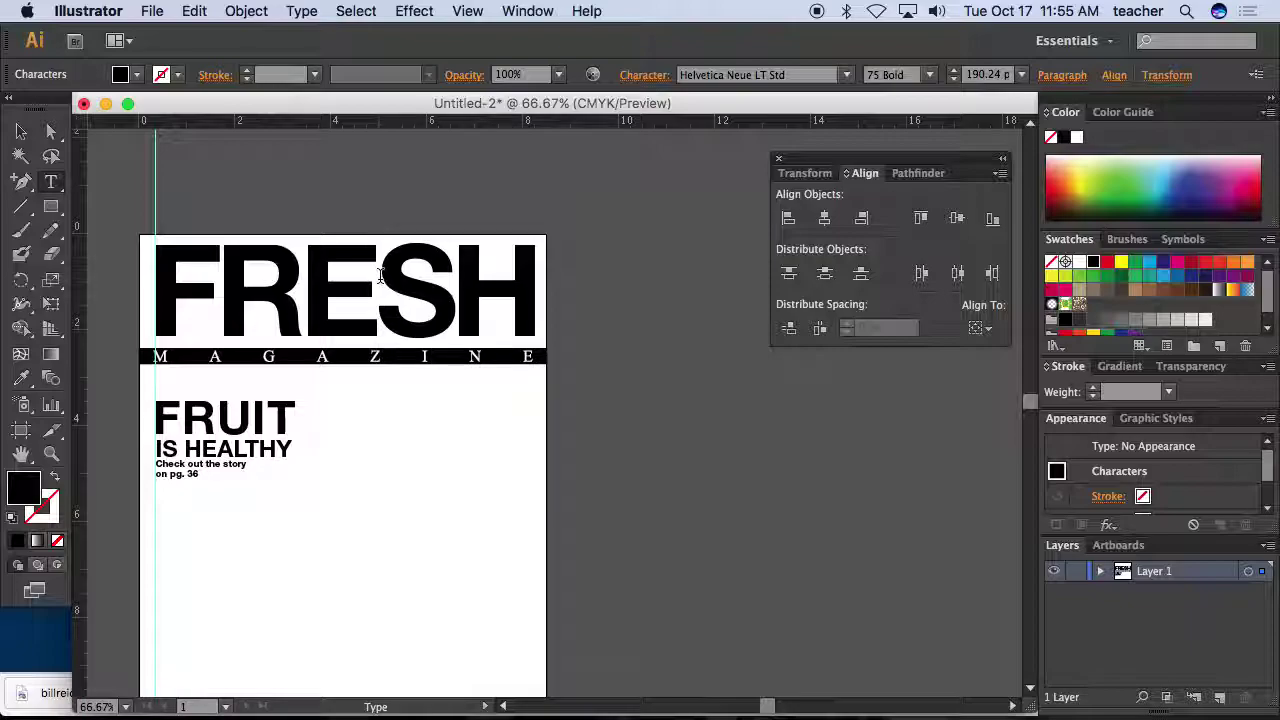
key("alt+Left")
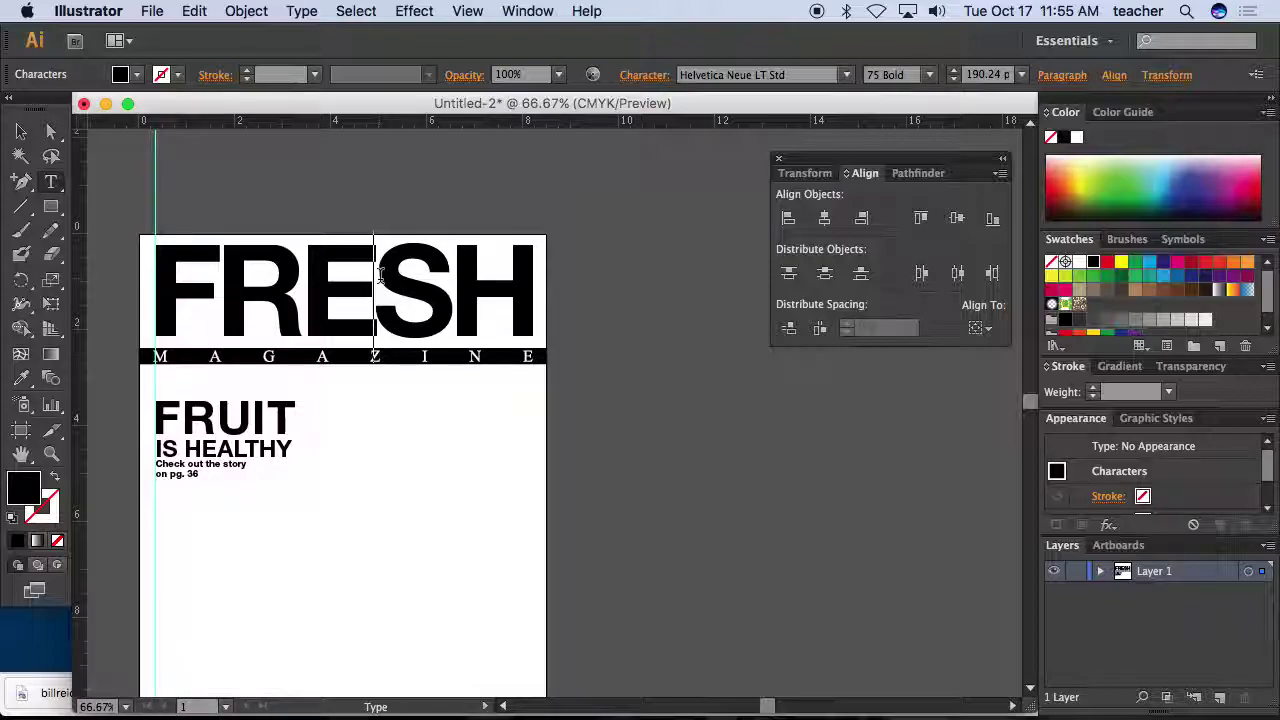
key("alt+Right")
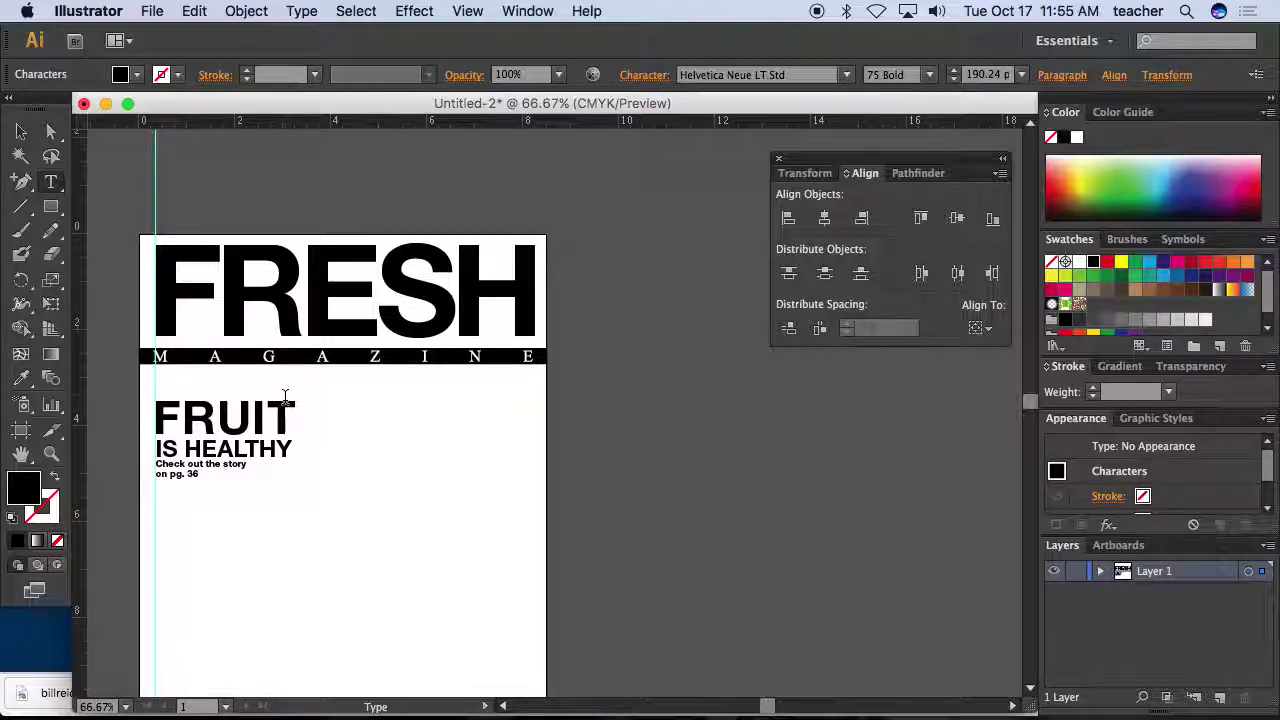
left_click_drag(202, 476, 152, 462)
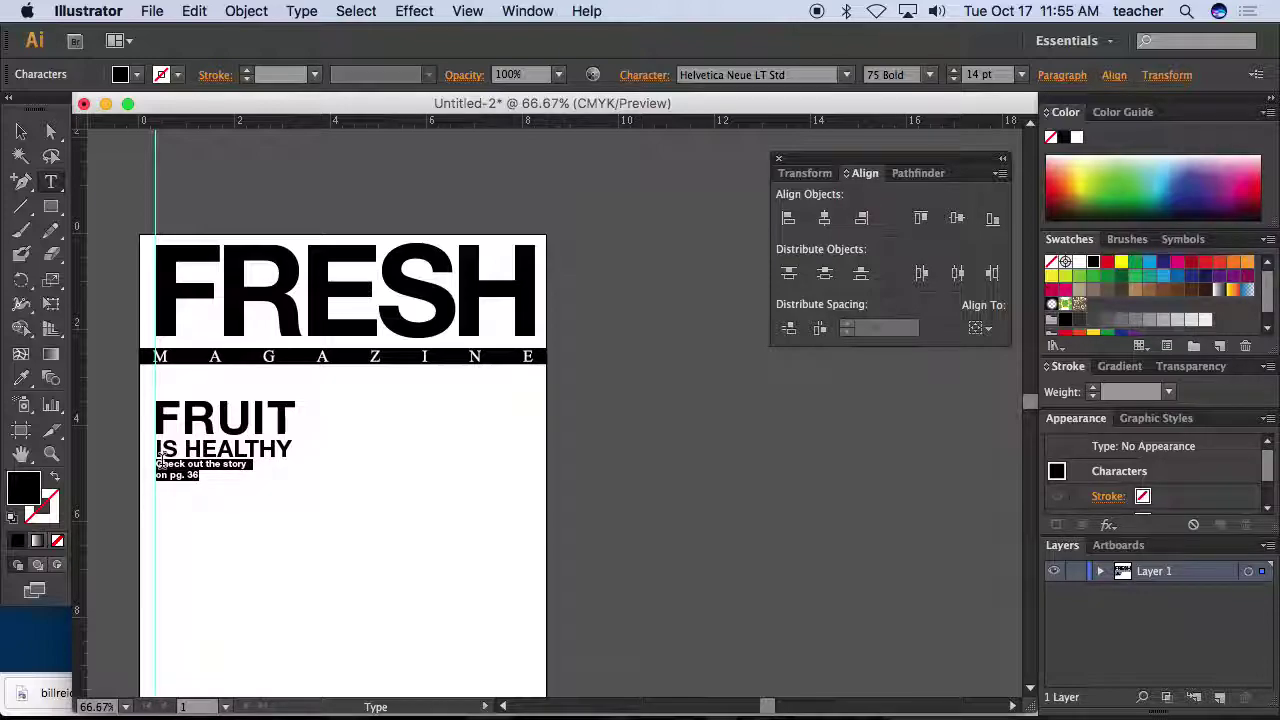
left_click(21, 131)
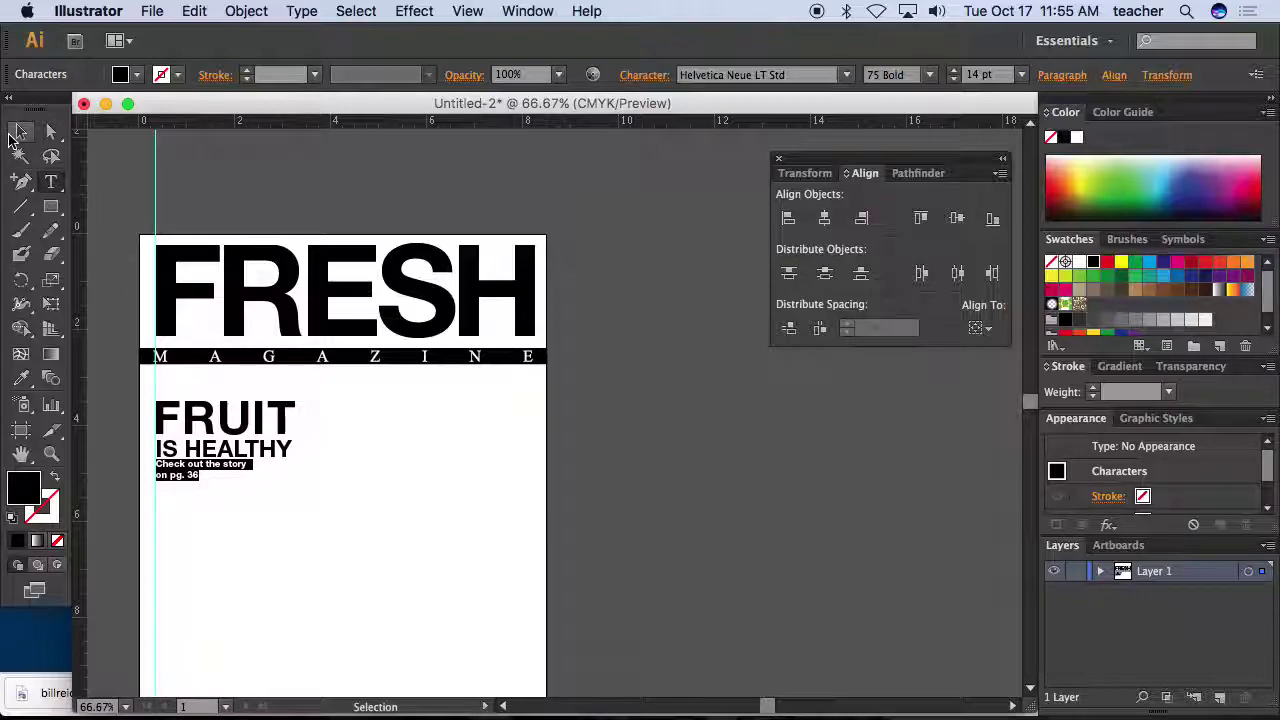
left_click(114, 166)
left_click_drag(267, 298, 441, 220)
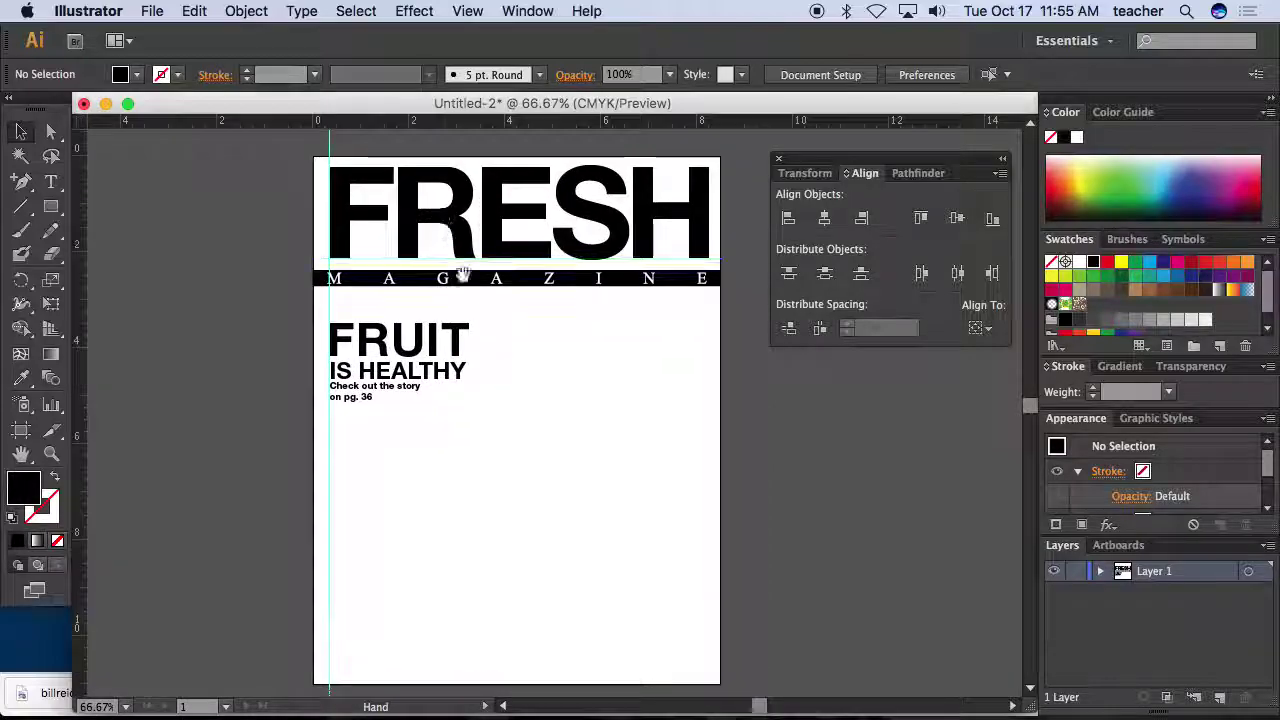
- Draw a thin vertical rectangle bar at the page's lower-right corner for the barcode
left_click(379, 401)
left_click(600, 390)
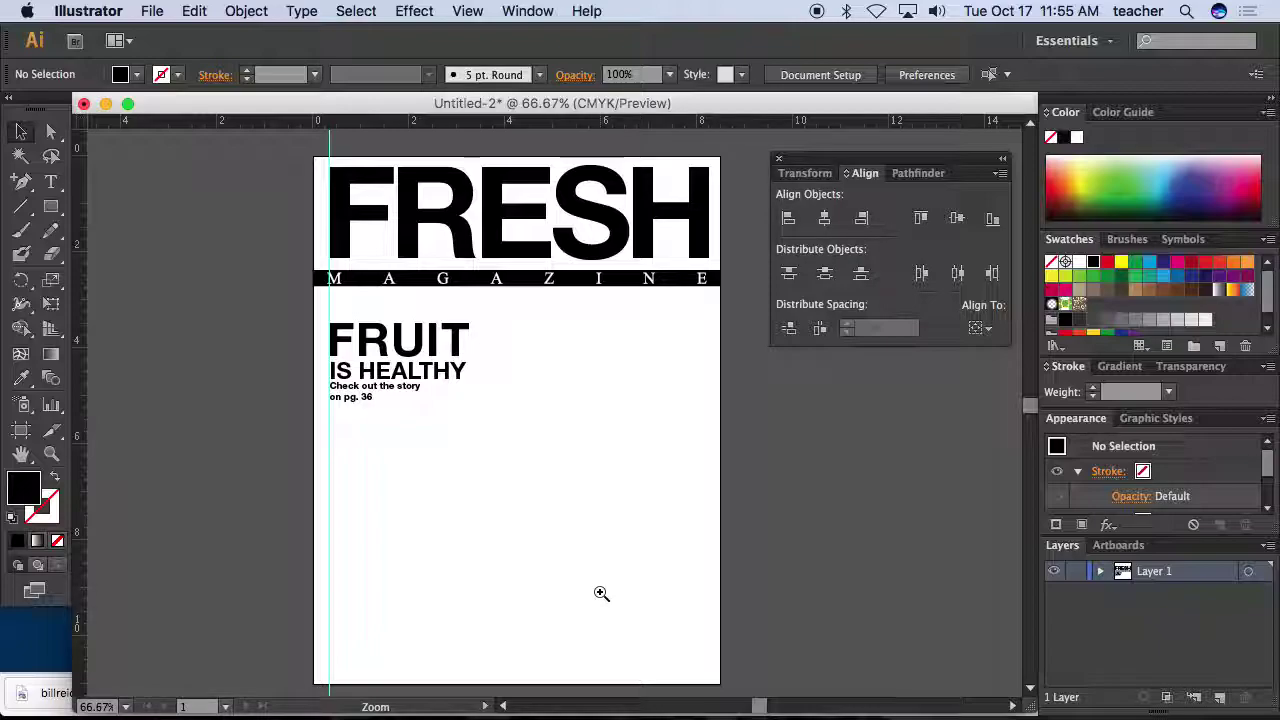
left_click_drag(601, 593, 752, 696)
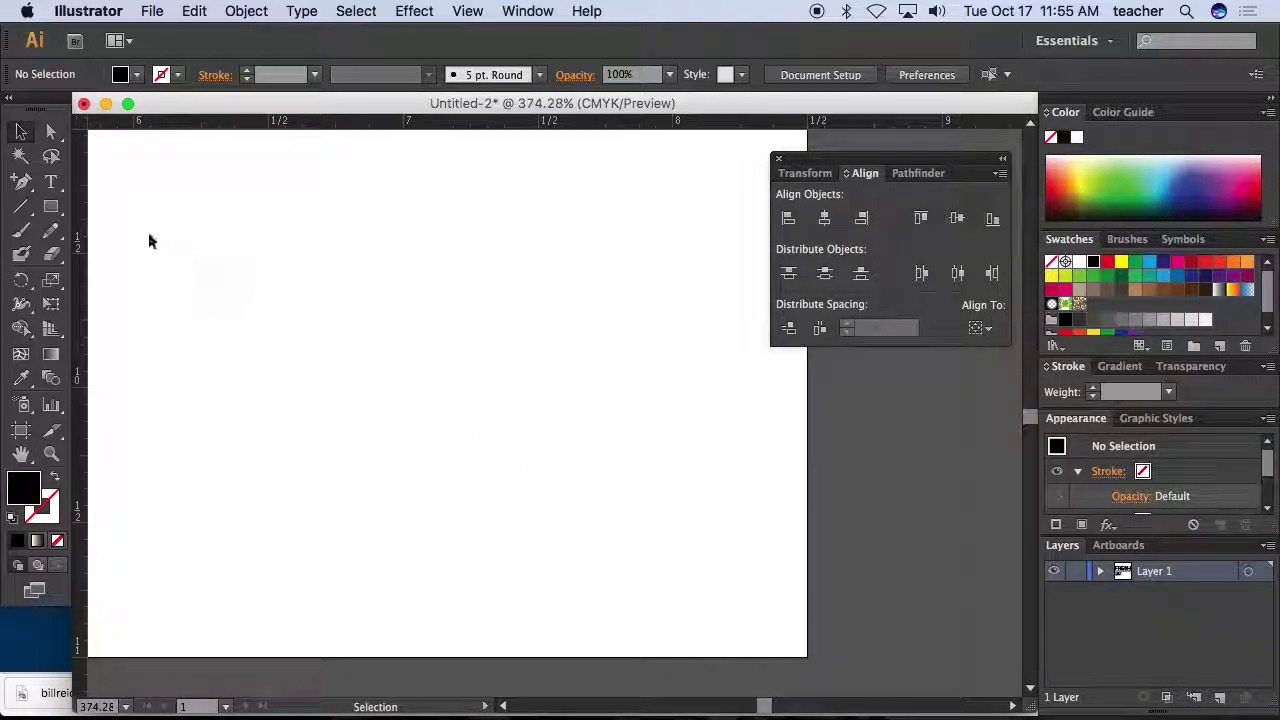
left_click(53, 211)
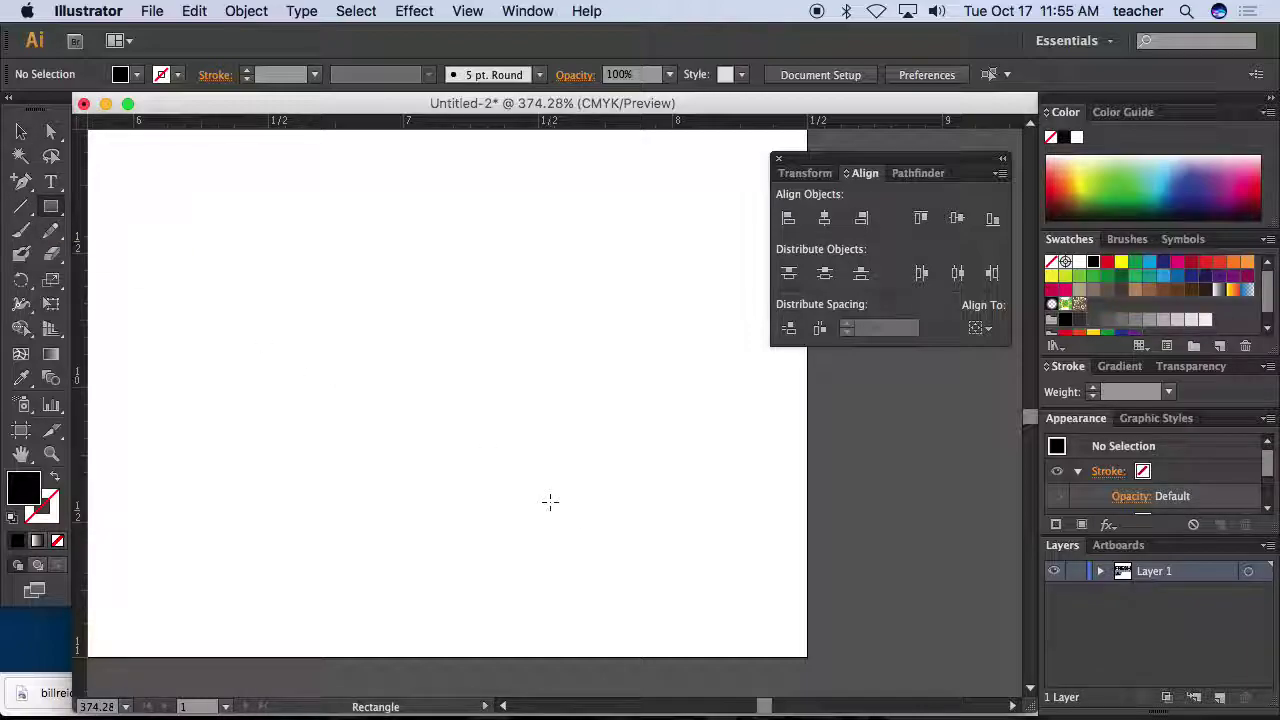
left_click_drag(550, 502, 553, 627)
key("v")
left_click(571, 445)
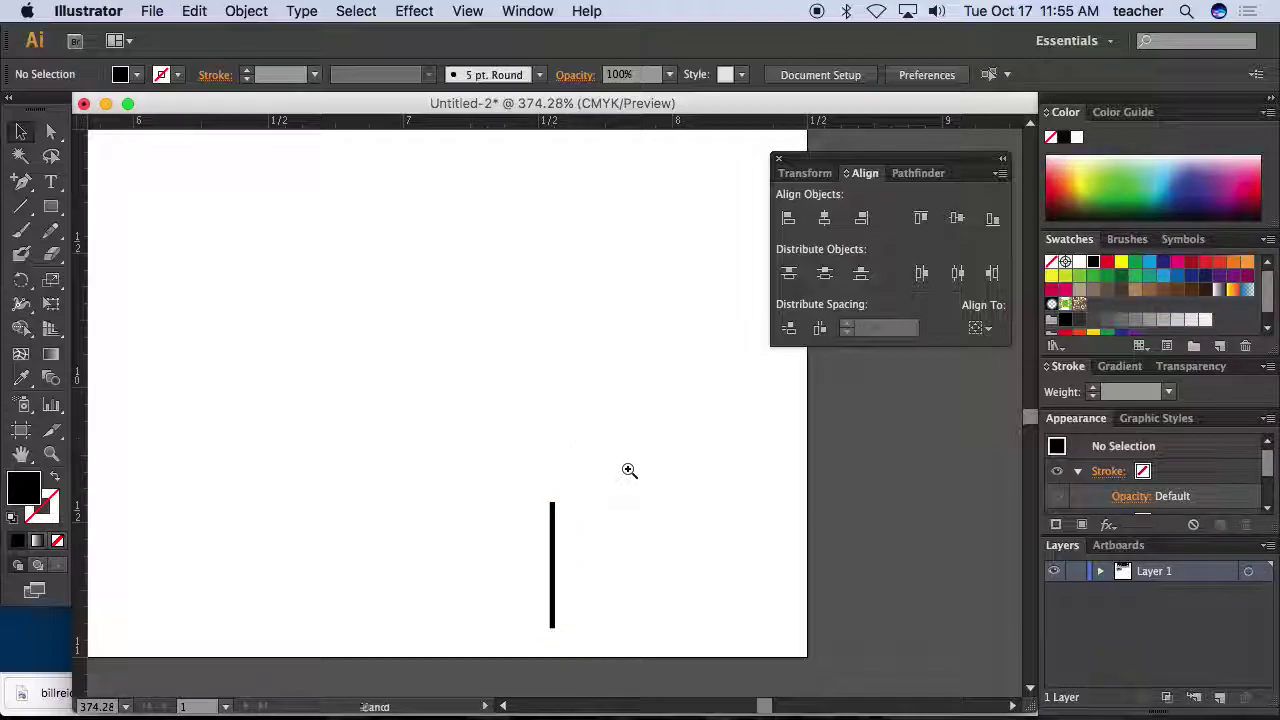
- Alt-drag a copy of the black bar to the right as a second bar
left_click_drag(524, 468, 846, 674)
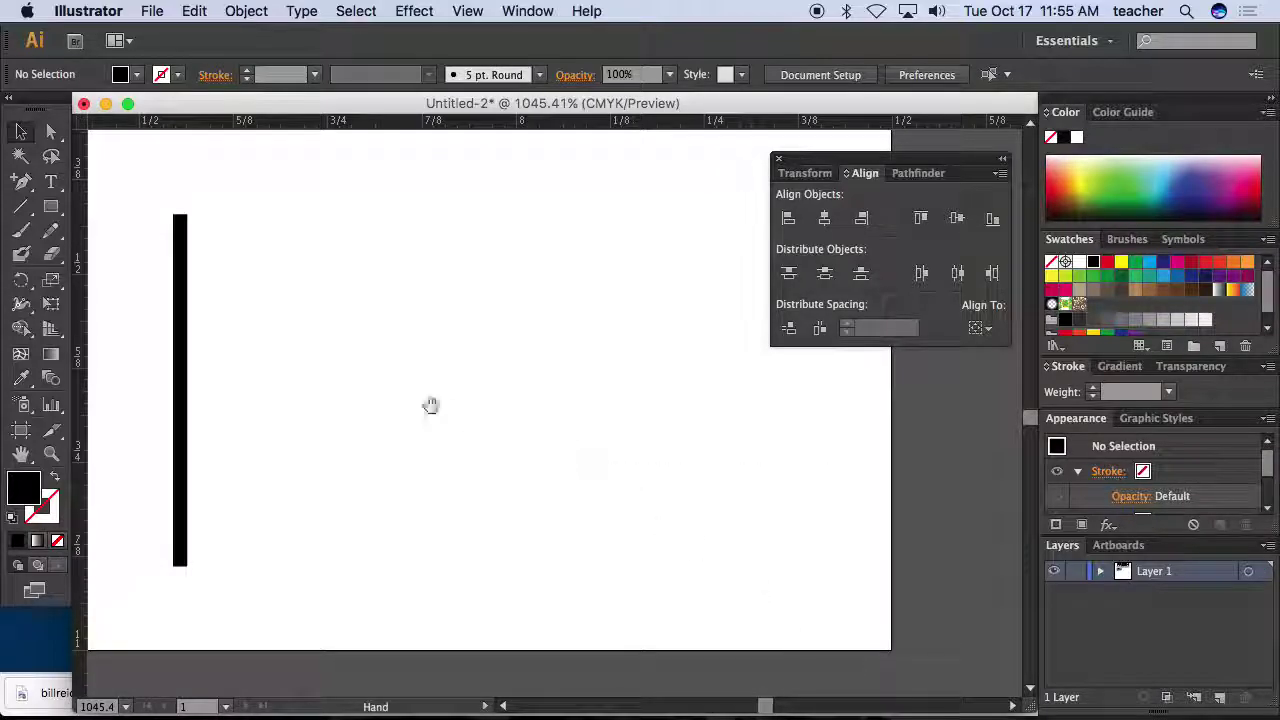
left_click(186, 416)
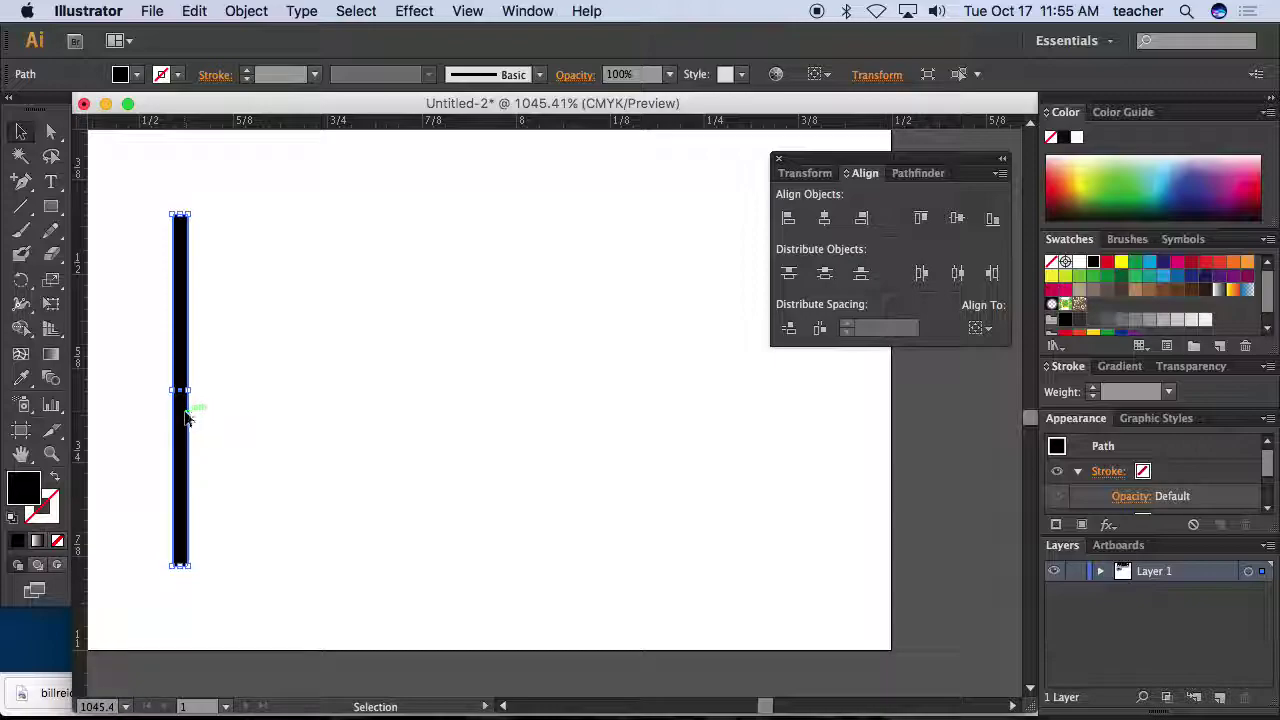
left_click_drag(190, 418, 736, 488)
left_click_drag(766, 440, 163, 491)
- Select both bars and set Blend Options to Specified Steps with 20 steps
left_click(246, 10)
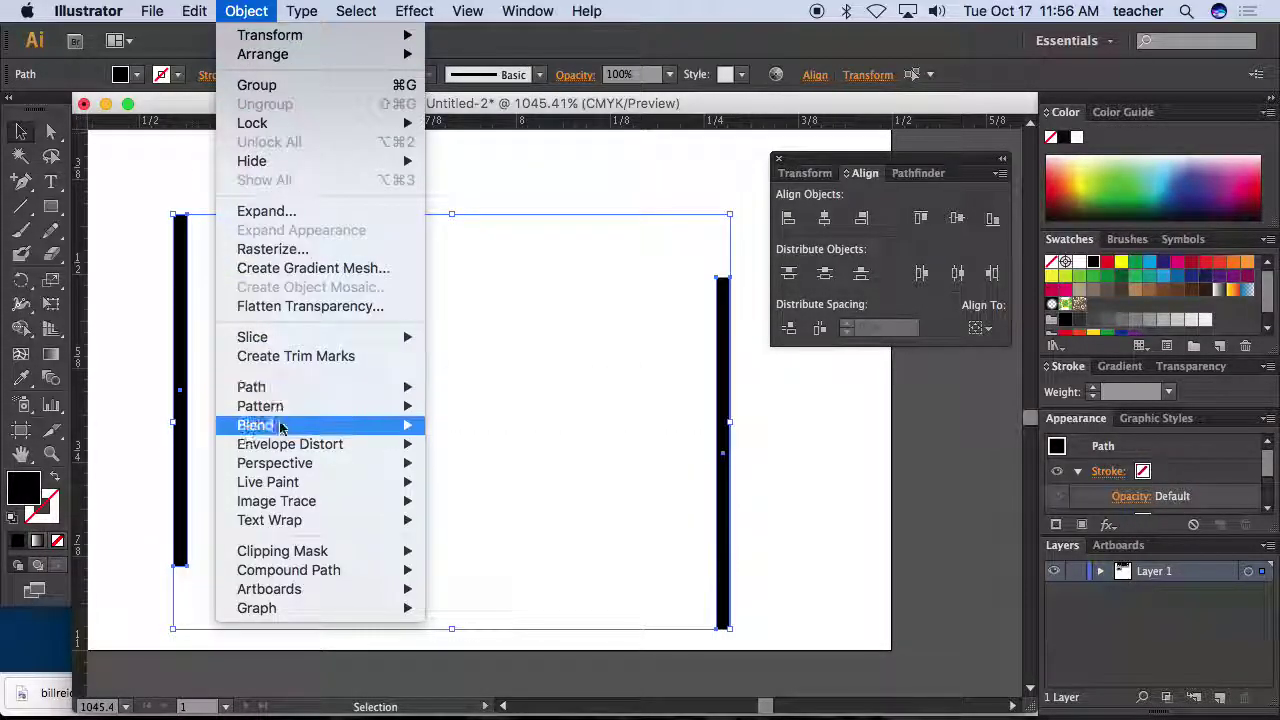
mouse_move(405, 425)
left_click(497, 475)
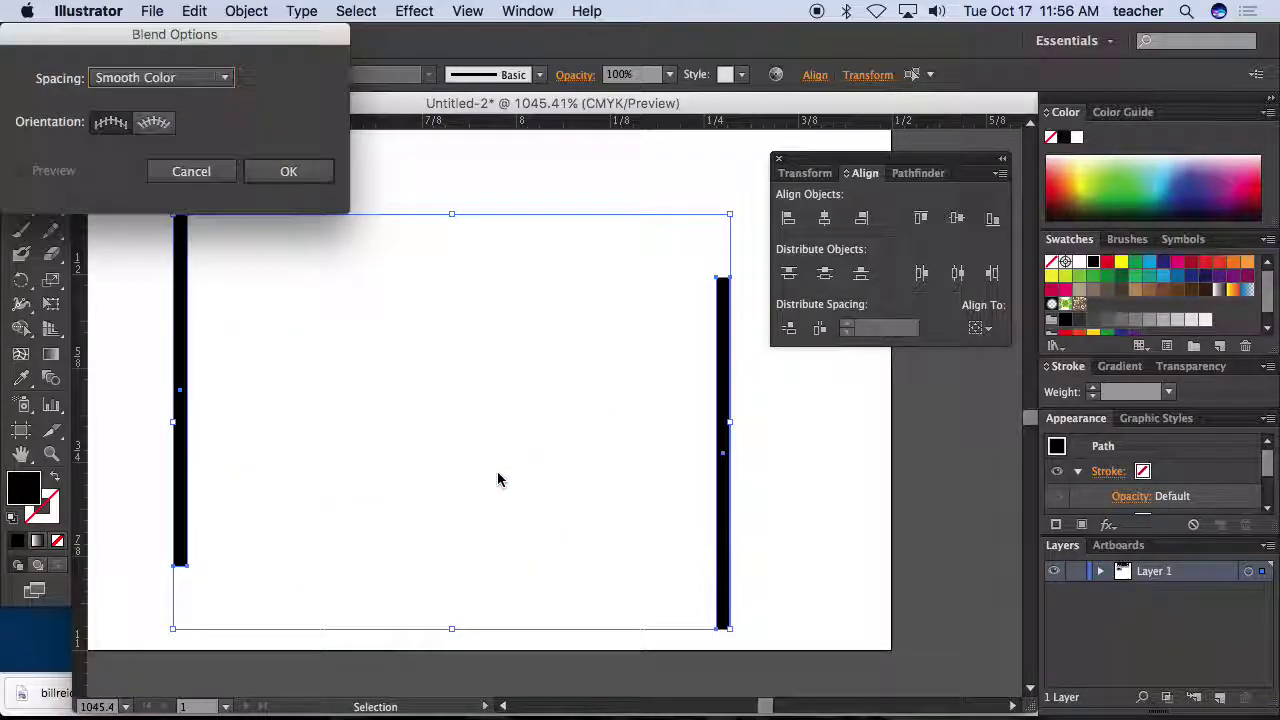
left_click(223, 87)
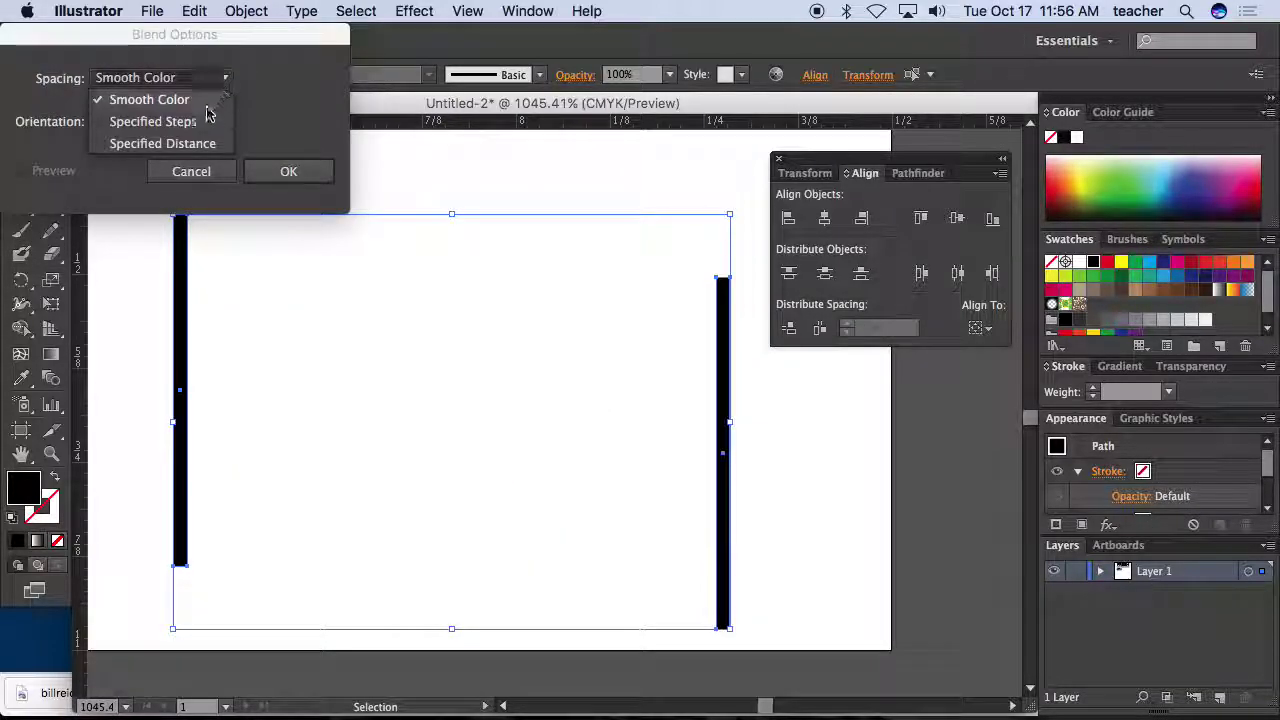
left_click(197, 122)
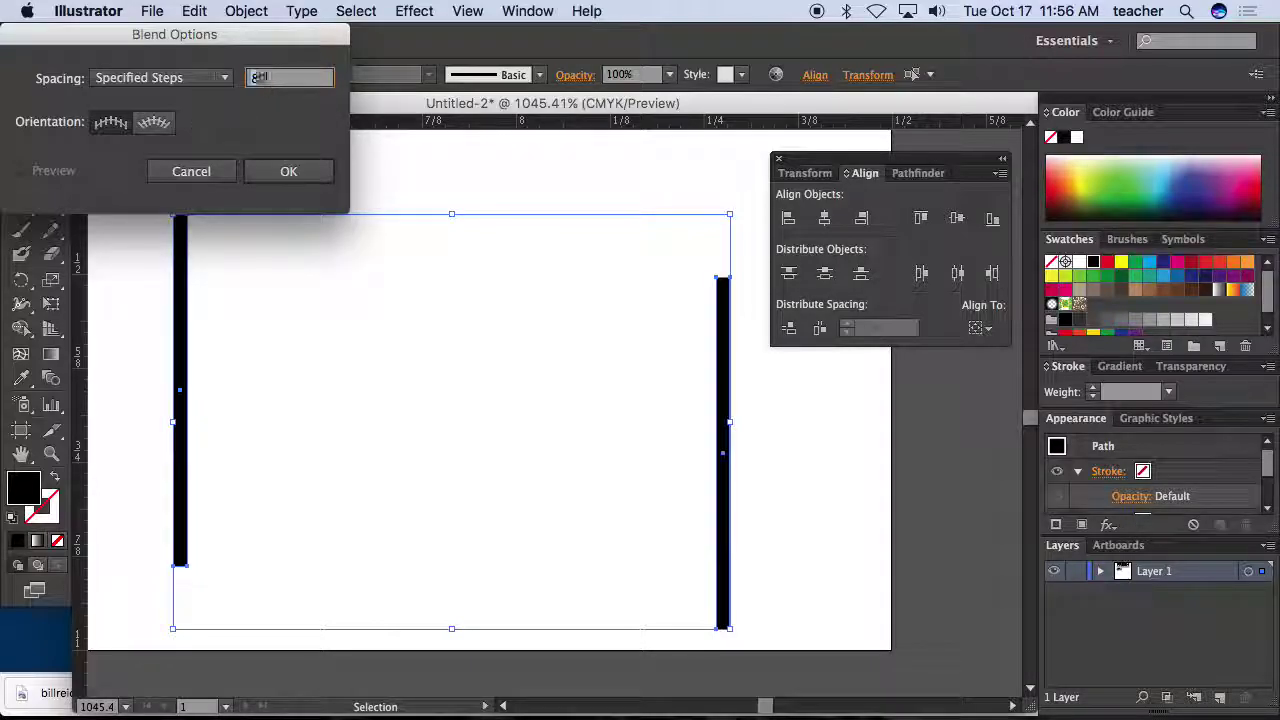
type("20")
left_click(284, 166)
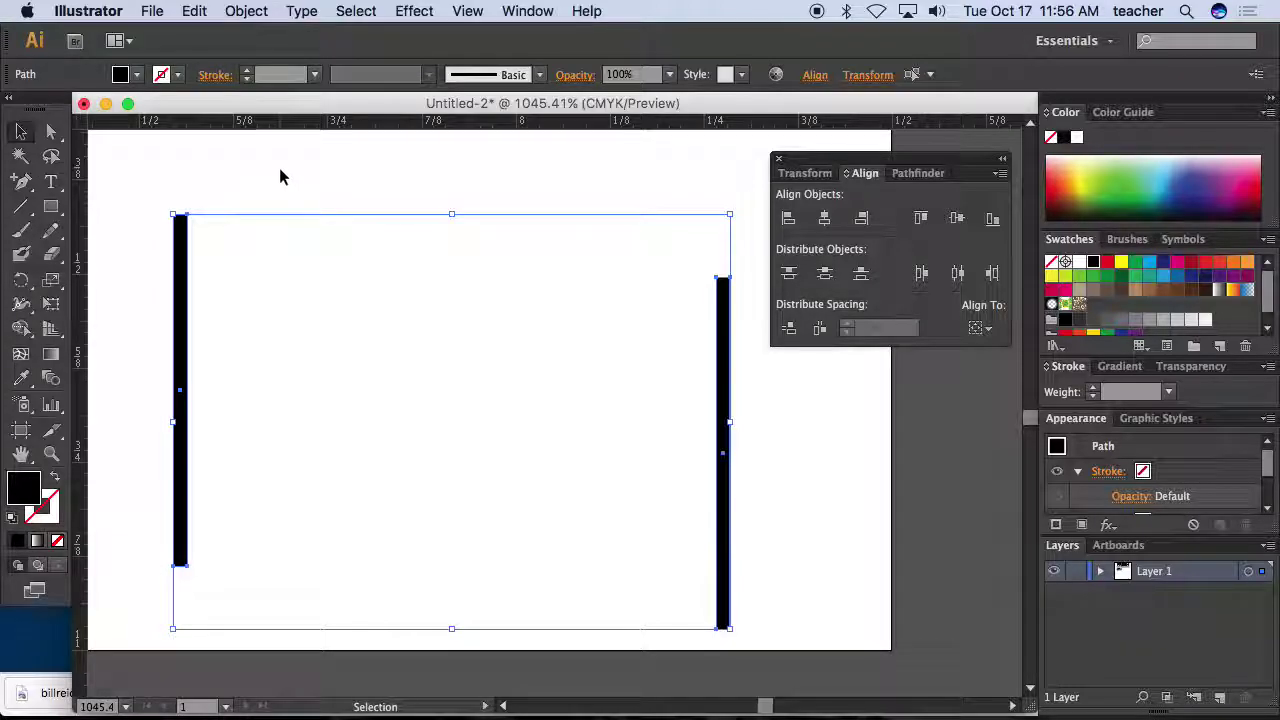
- Make the blend between the two black bars
left_click(242, 14)
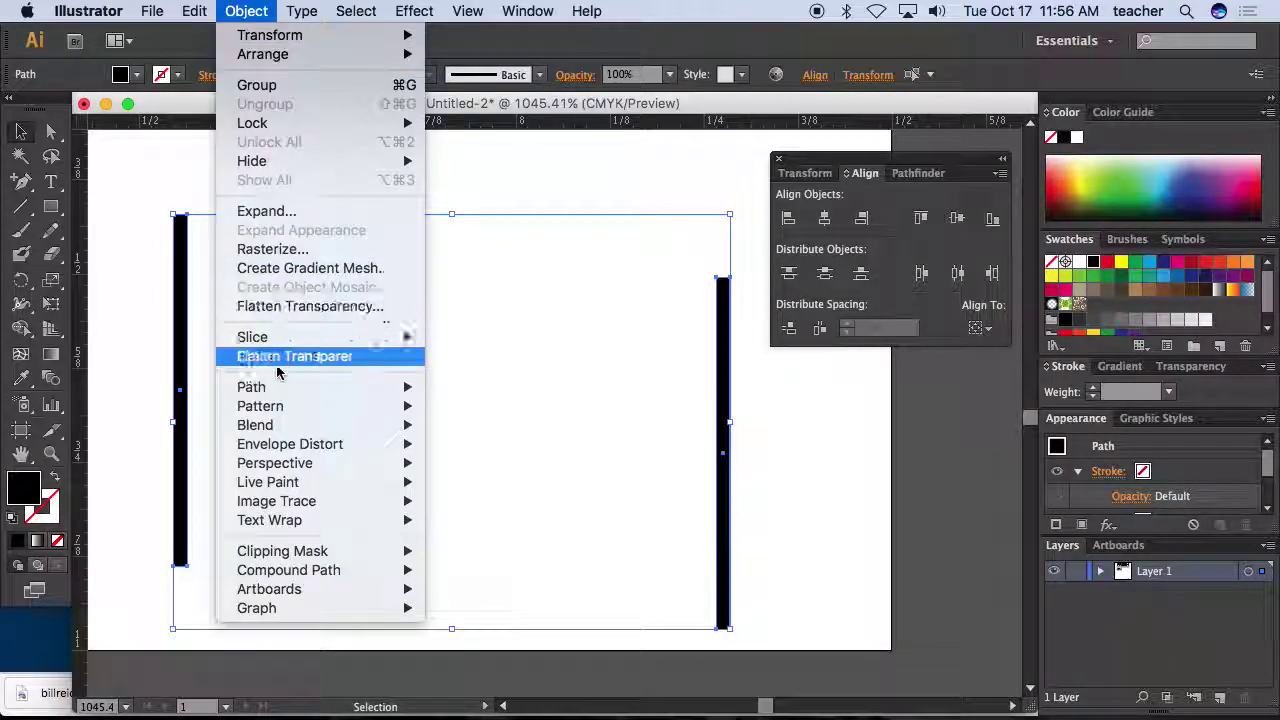
mouse_move(363, 430)
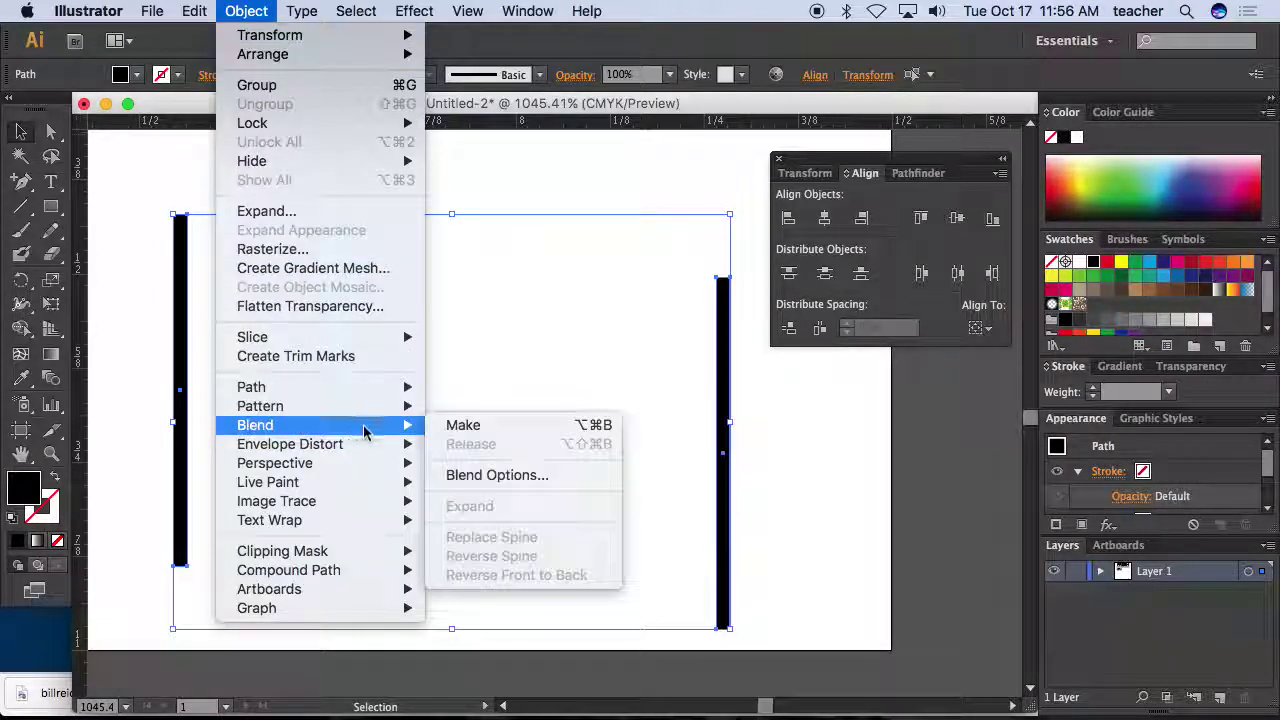
left_click(464, 428)
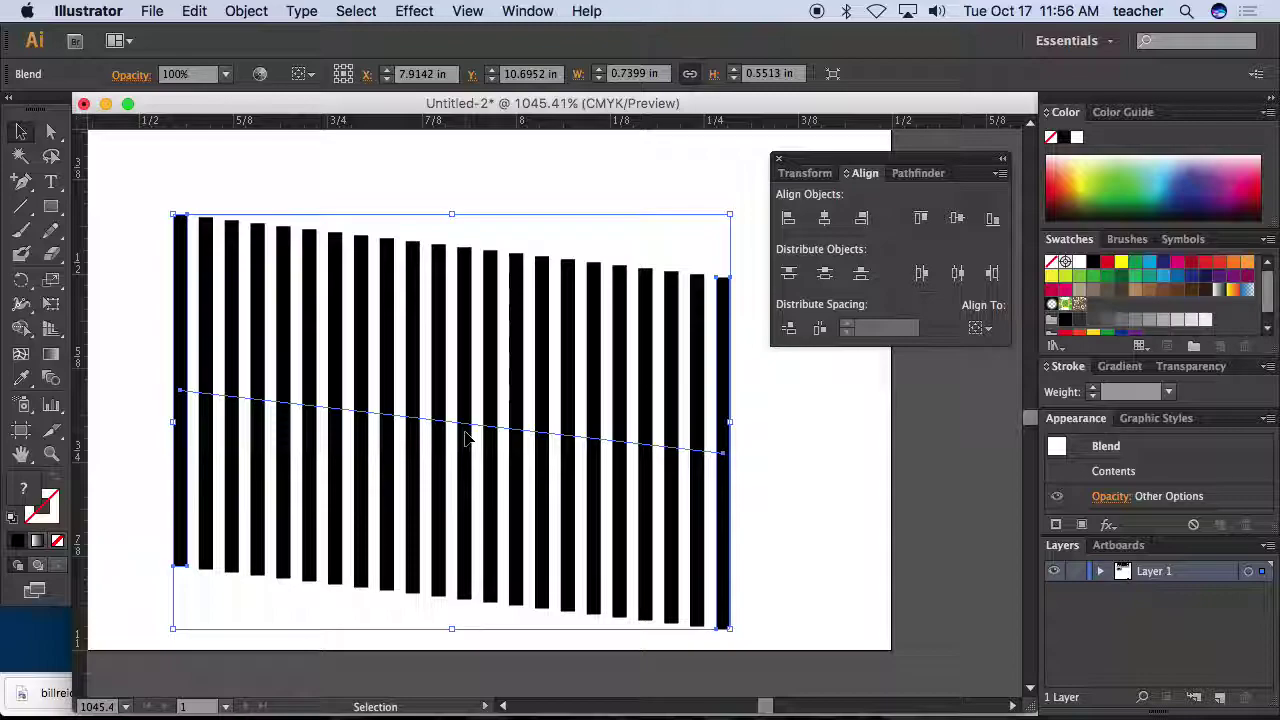
- Expand the blend into shapes and ungroup the stripes into separate paths
left_click(246, 11)
mouse_move(286, 122)
left_click(280, 211)
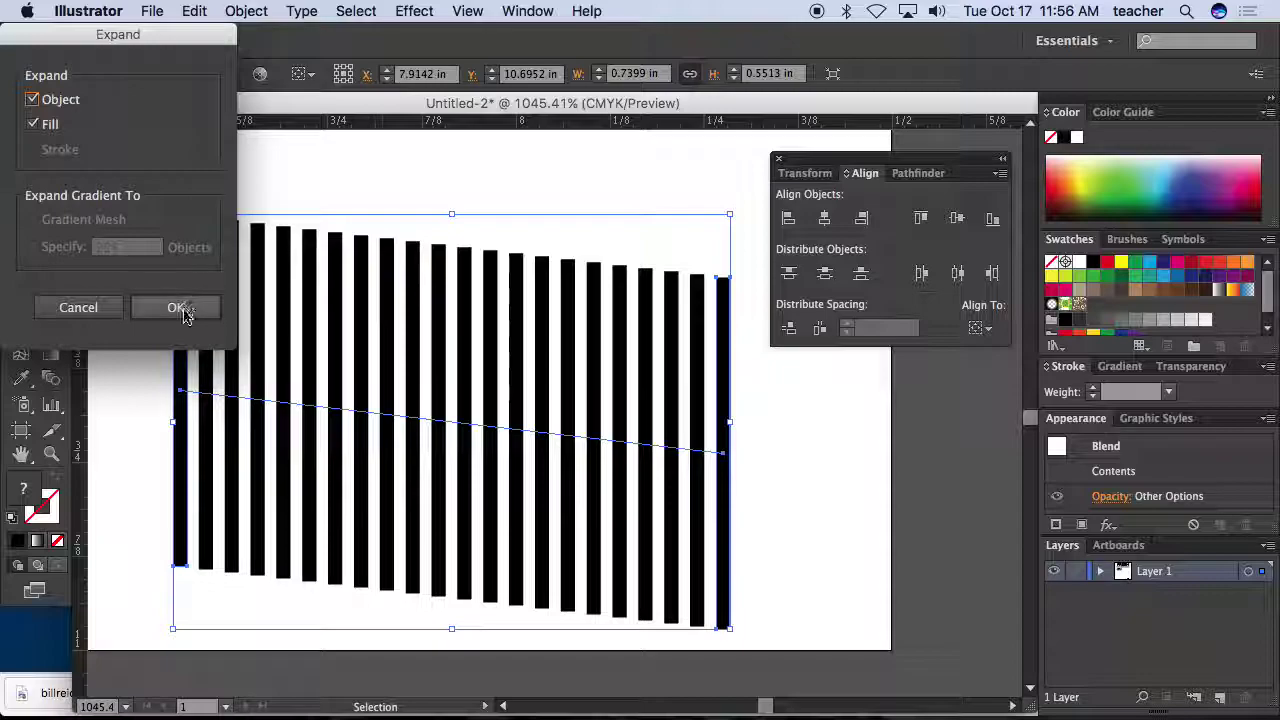
left_click(180, 308)
left_click(317, 206)
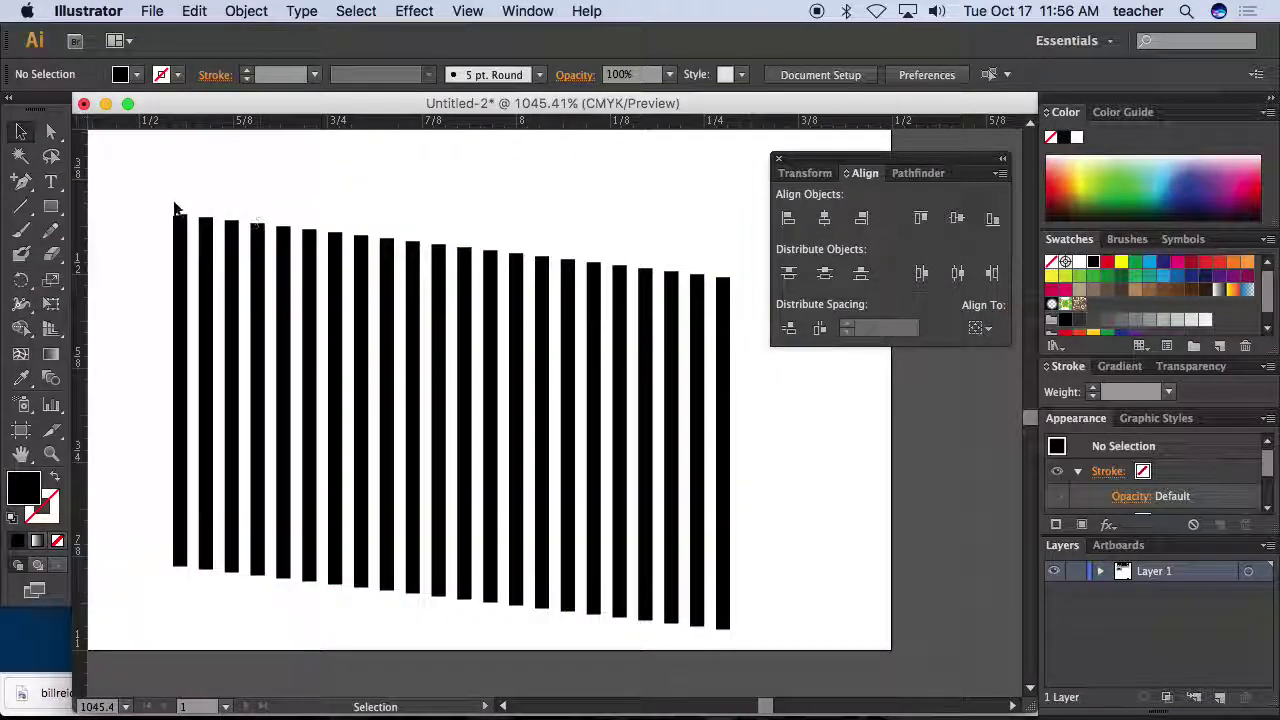
left_click(205, 240)
left_click(246, 11)
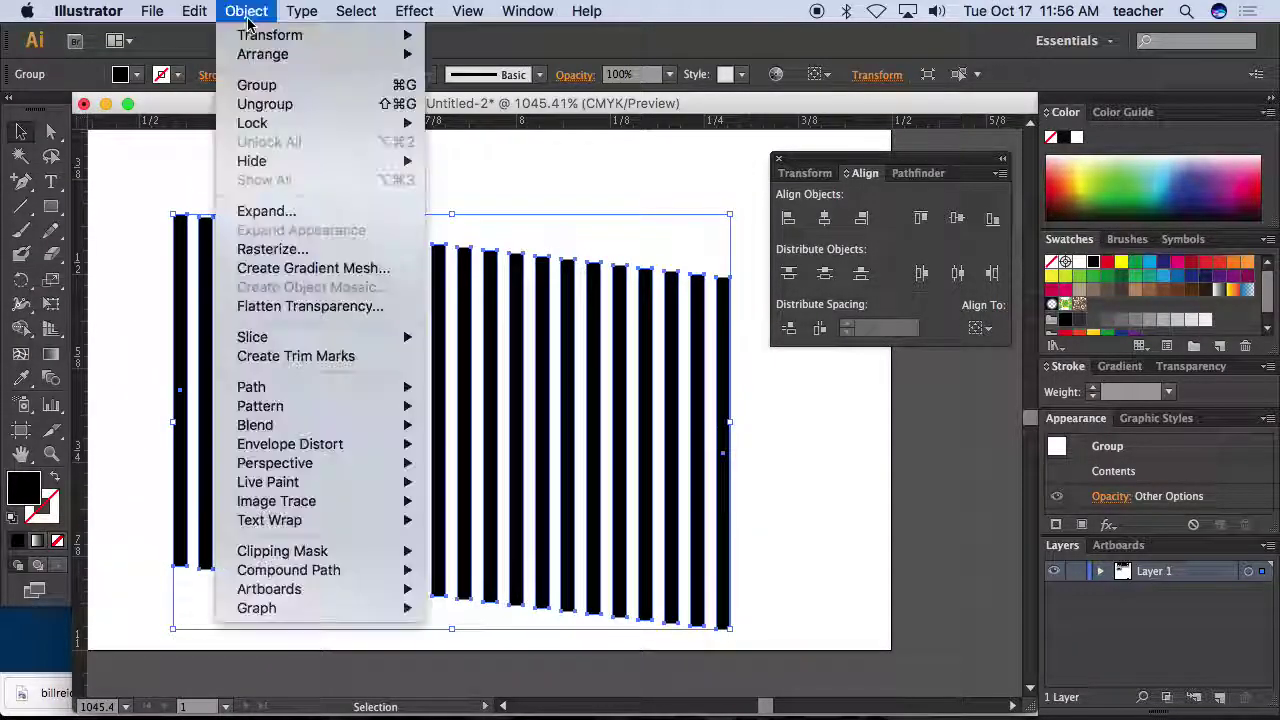
left_click(255, 104)
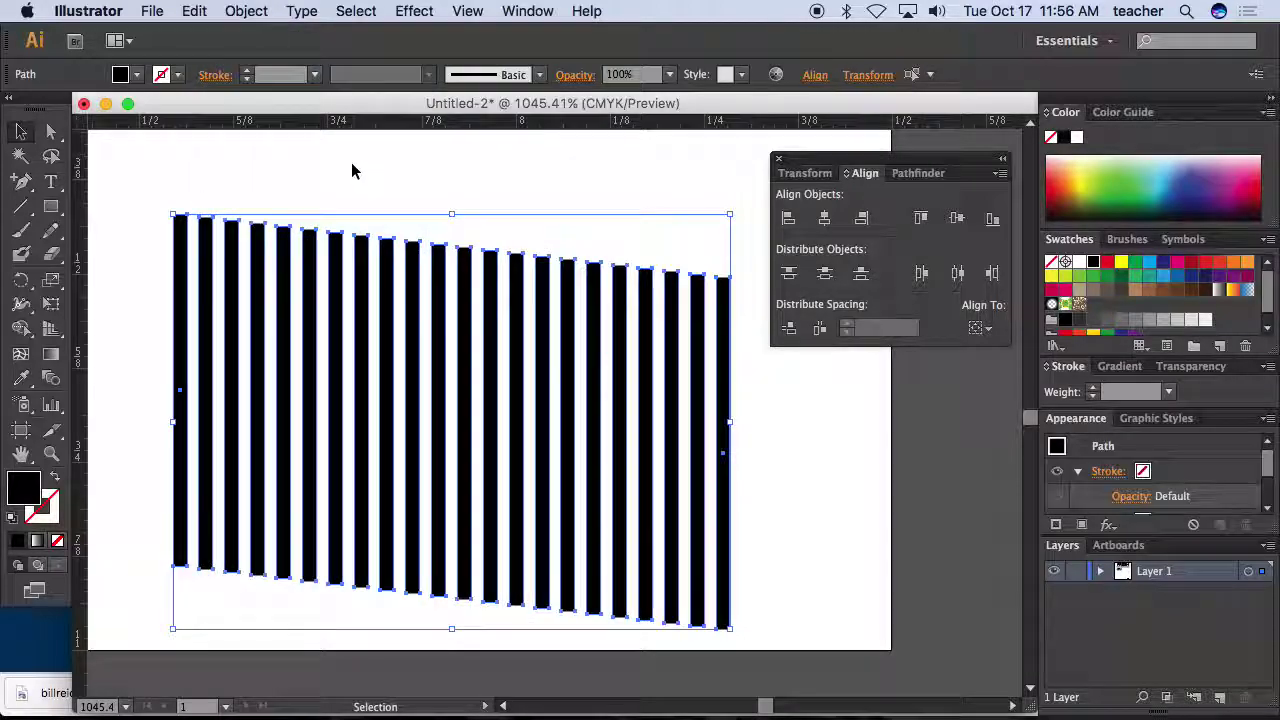
- Raise two stripes, then bottom-align all stripes relative to the selection
left_click(409, 196)
left_click_drag(386, 251, 386, 204)
left_click_drag(471, 271, 478, 241)
left_click_drag(166, 177, 754, 405)
left_click(980, 328)
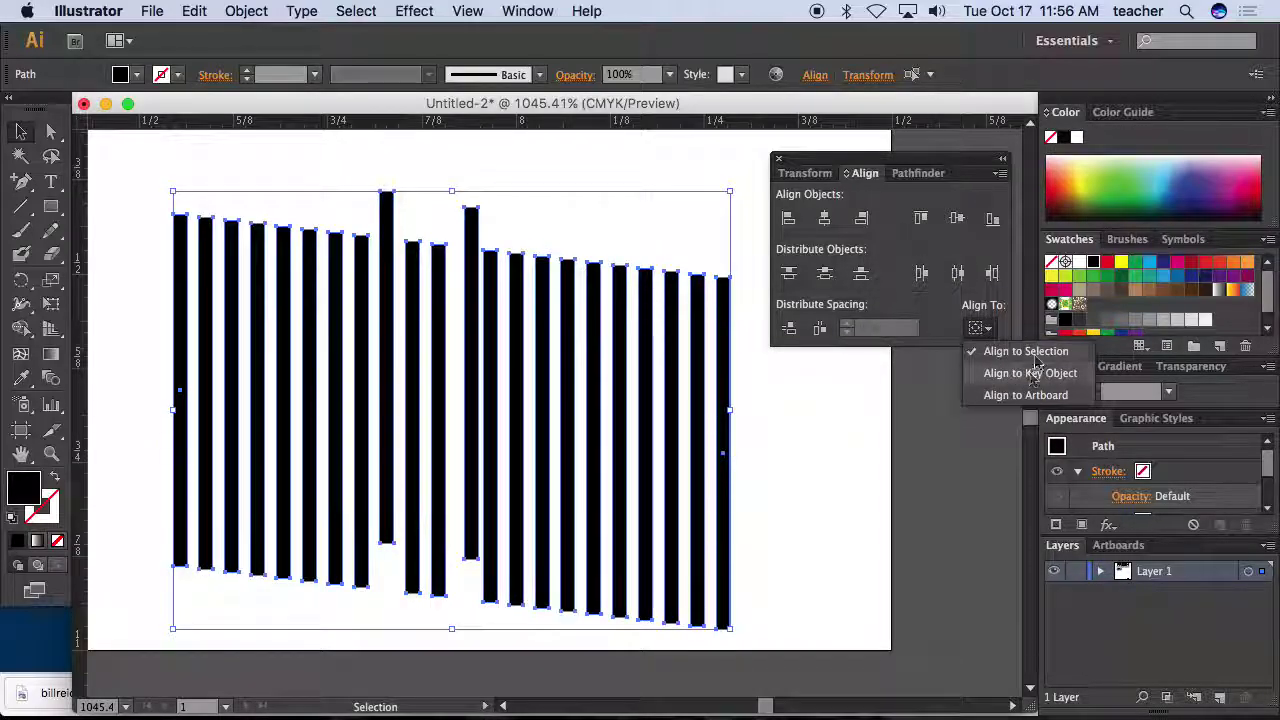
left_click(1034, 354)
left_click(993, 218)
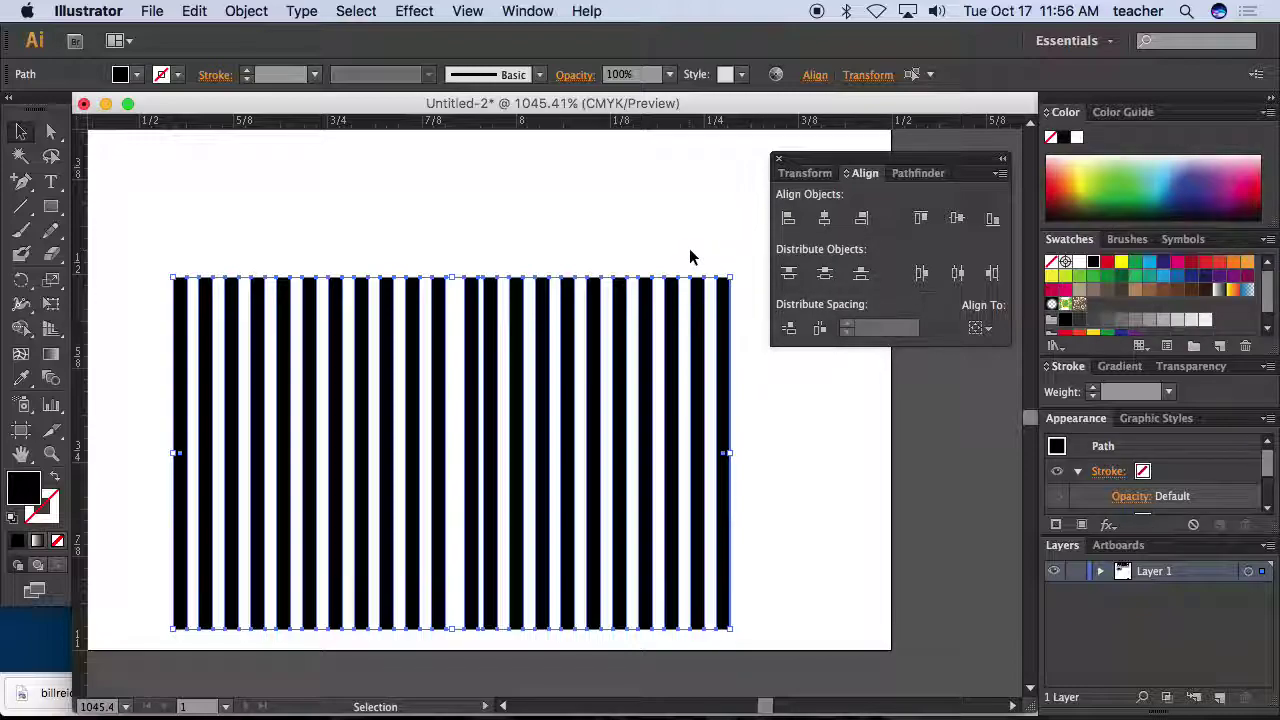
- Make one middle stripe narrower and shorten it from the top
left_click(608, 245)
left_click(440, 345)
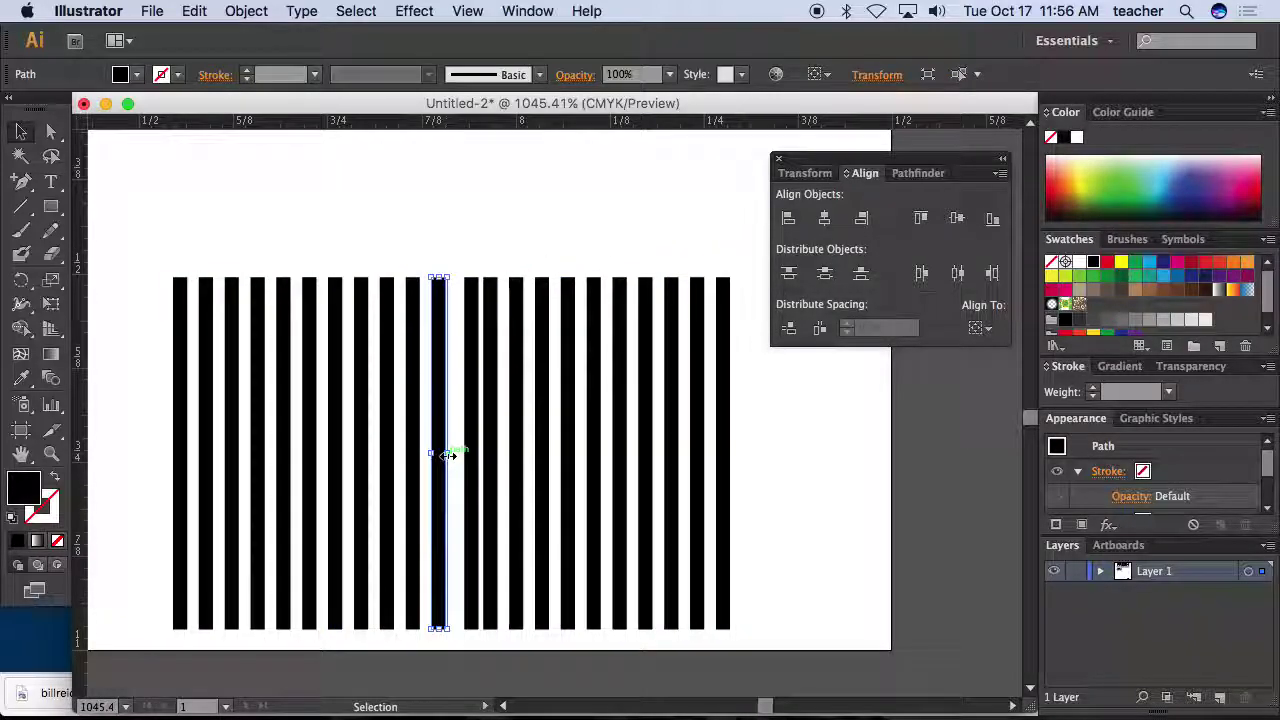
mouse_move(448, 455)
left_mouse_down()
mouse_move(457, 449)
mouse_move(440, 452)
left_mouse_up()
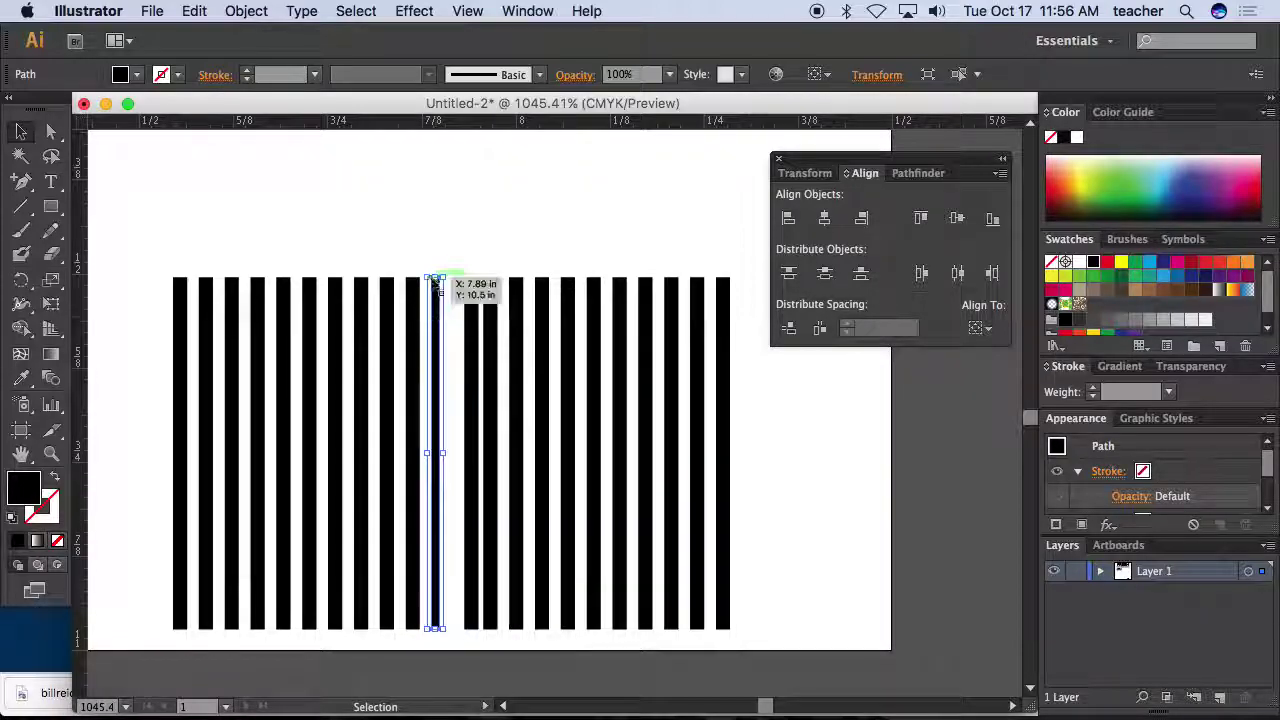
left_click_drag(432, 283, 433, 393)
left_click(450, 268)
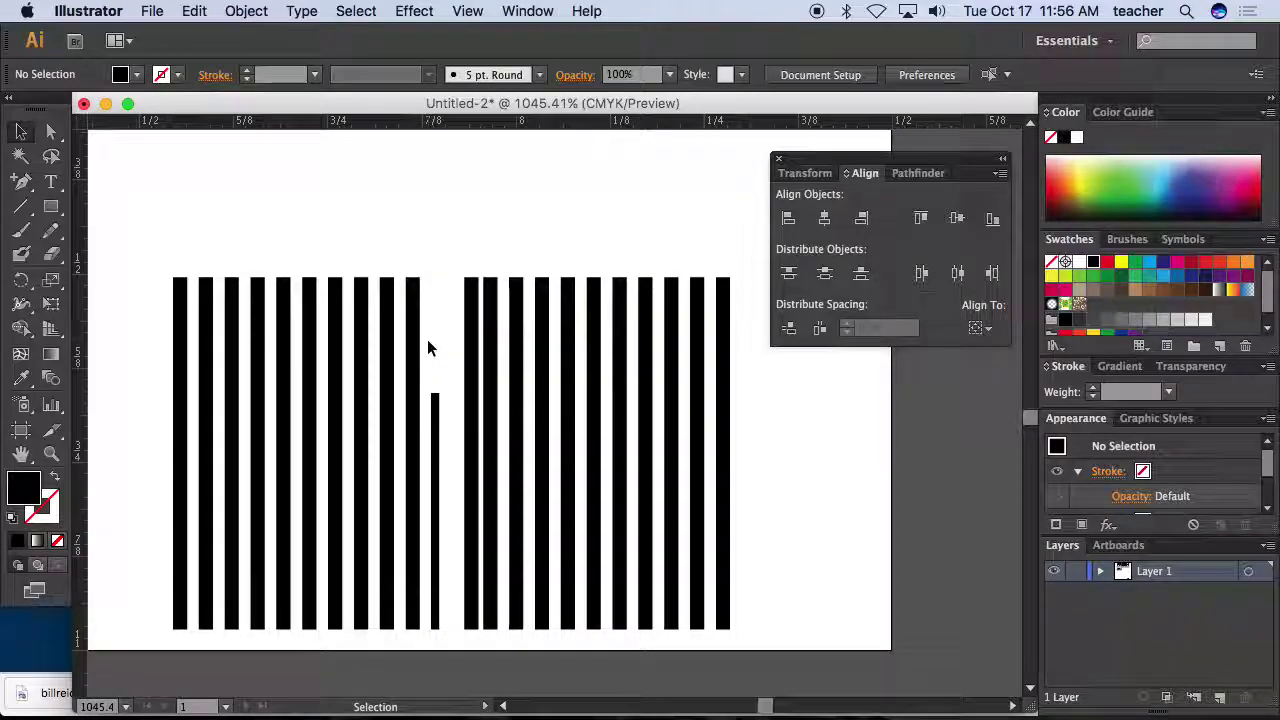
- Start a text line above the barcode with the font set to OCR A Std
left_click(51, 181)
left_click(201, 234)
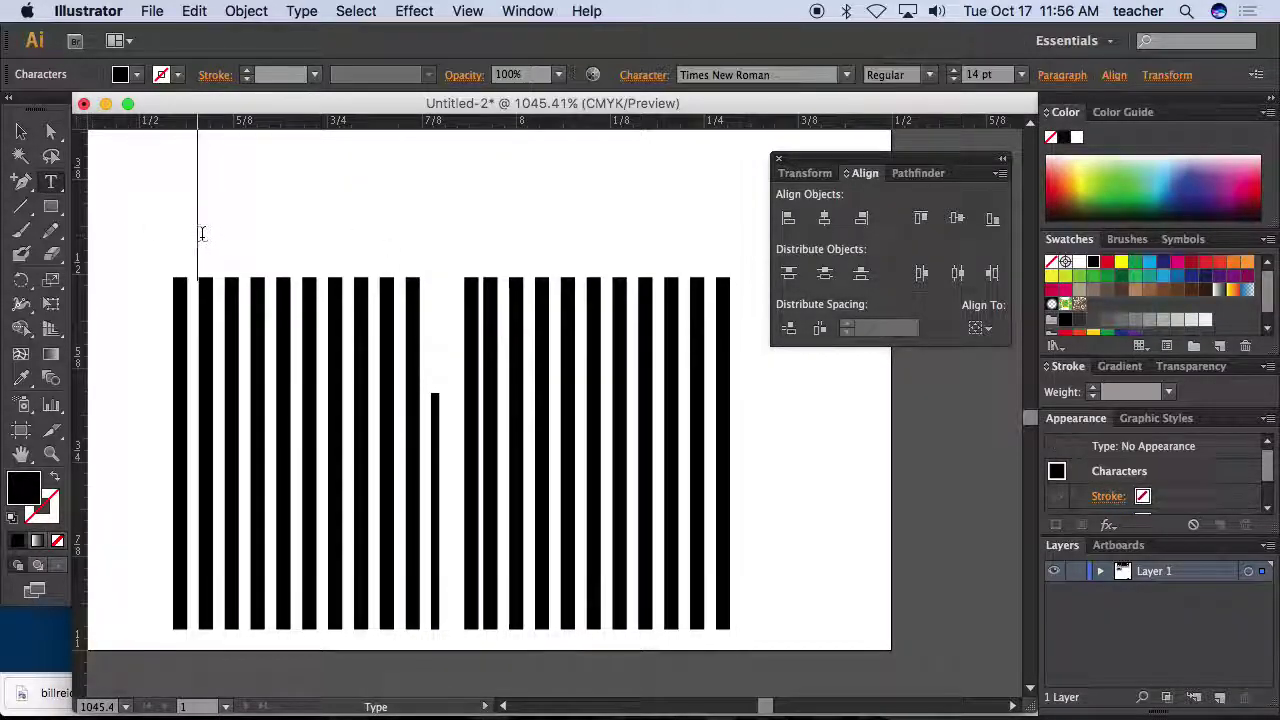
left_click(799, 76)
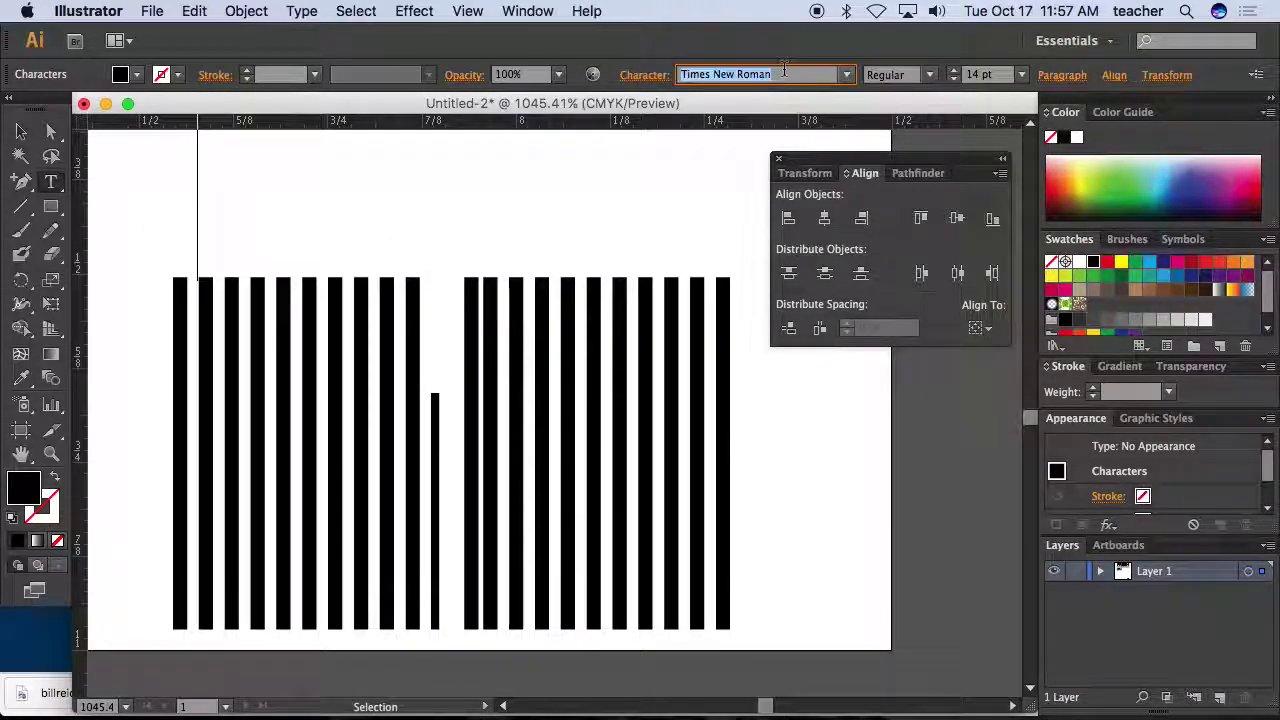
type("K")
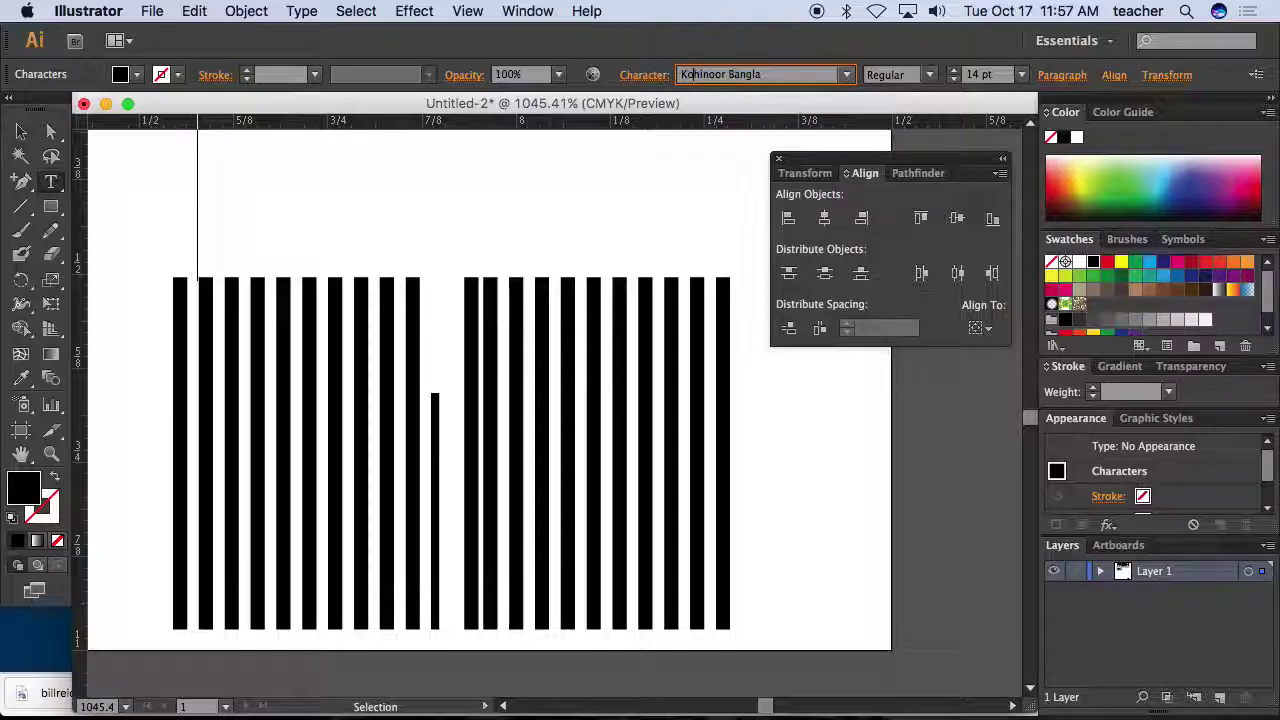
key("BackSpace")
type("OCR A Std")
key("Return")
left_click(514, 235)
type("32809723")
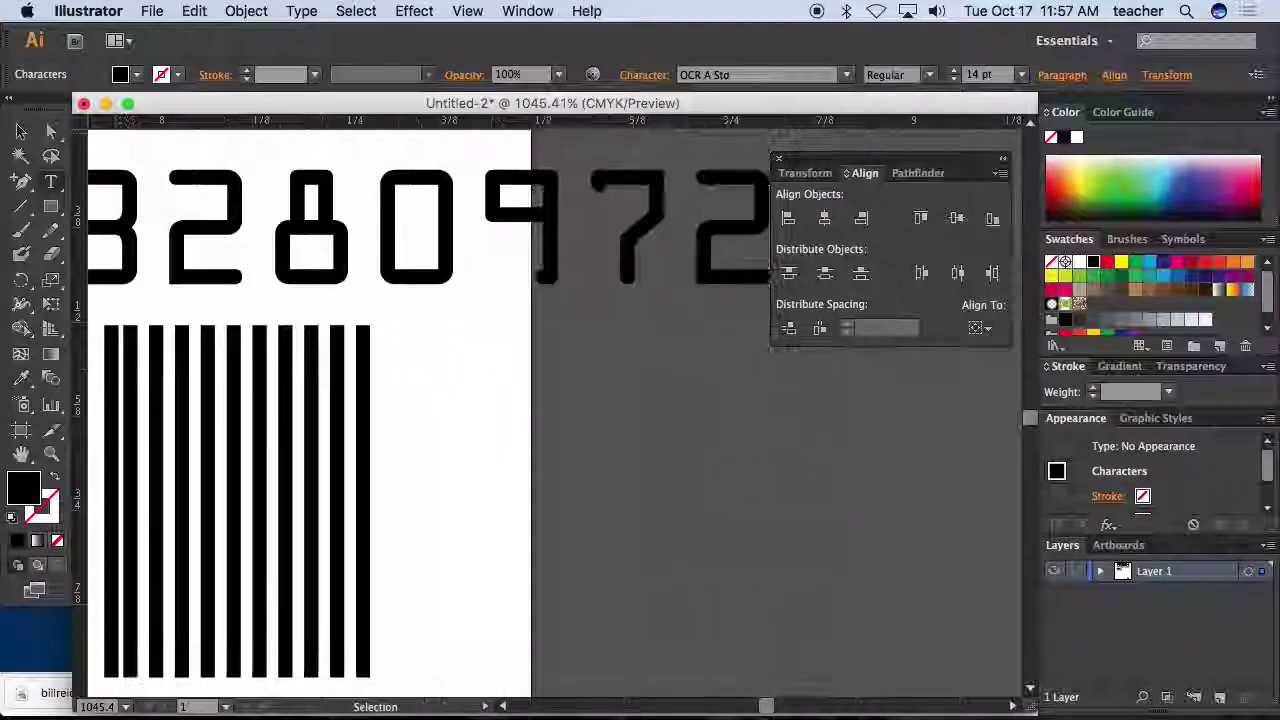
left_click(21, 131)
left_click(364, 338, "alt")
left_click(443, 374, "alt")
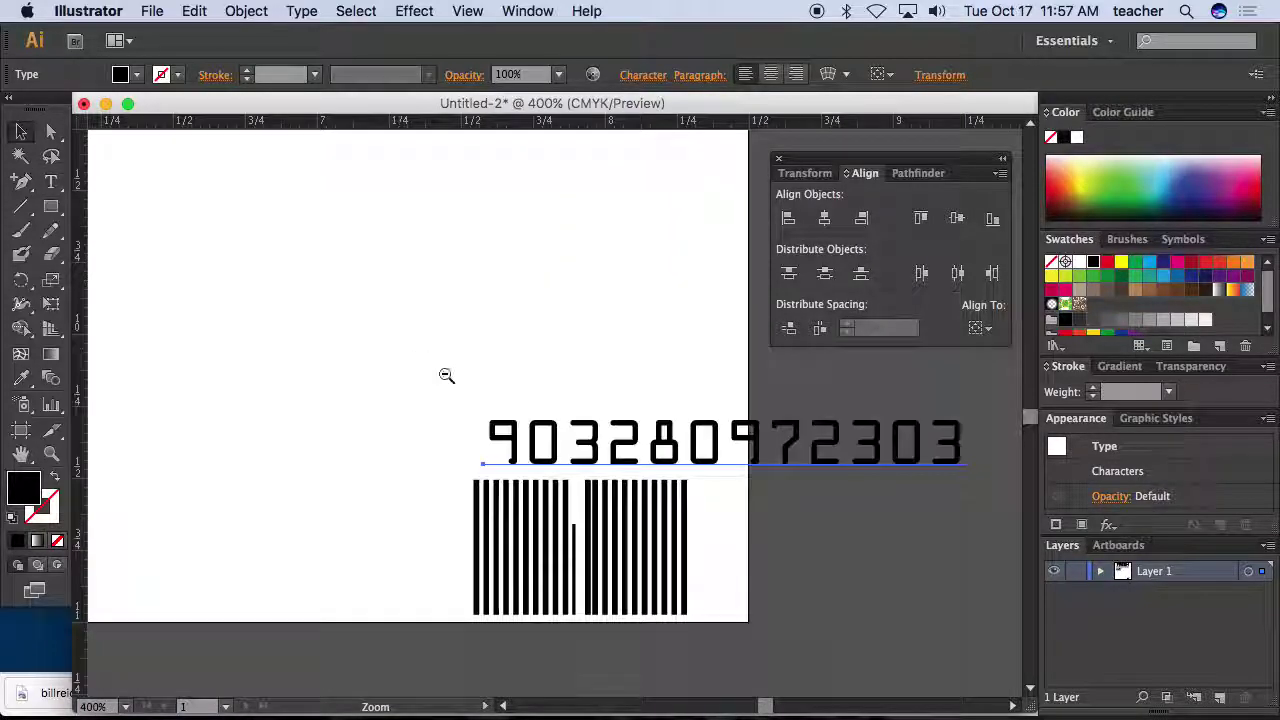
left_click_drag(966, 420, 850, 460)
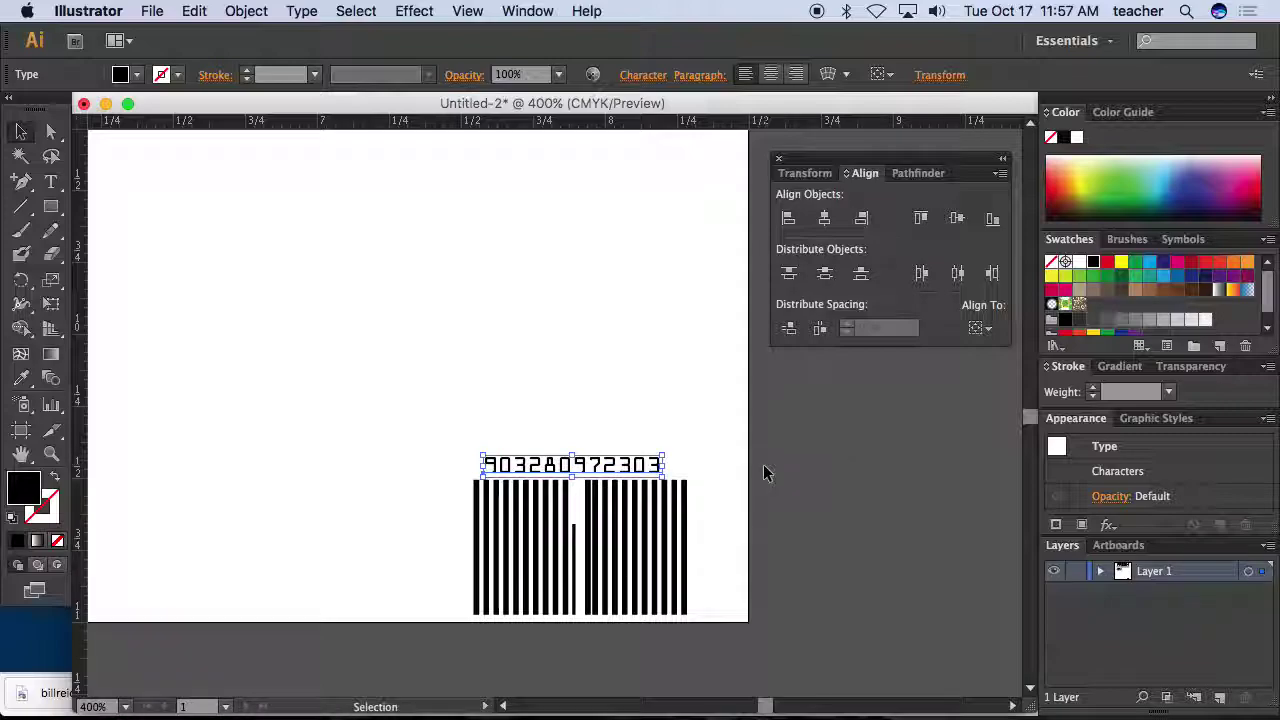
left_click(766, 471)
- Fit the whole cover artboard in the window and pan it slightly left
mouse_move(562, 714)
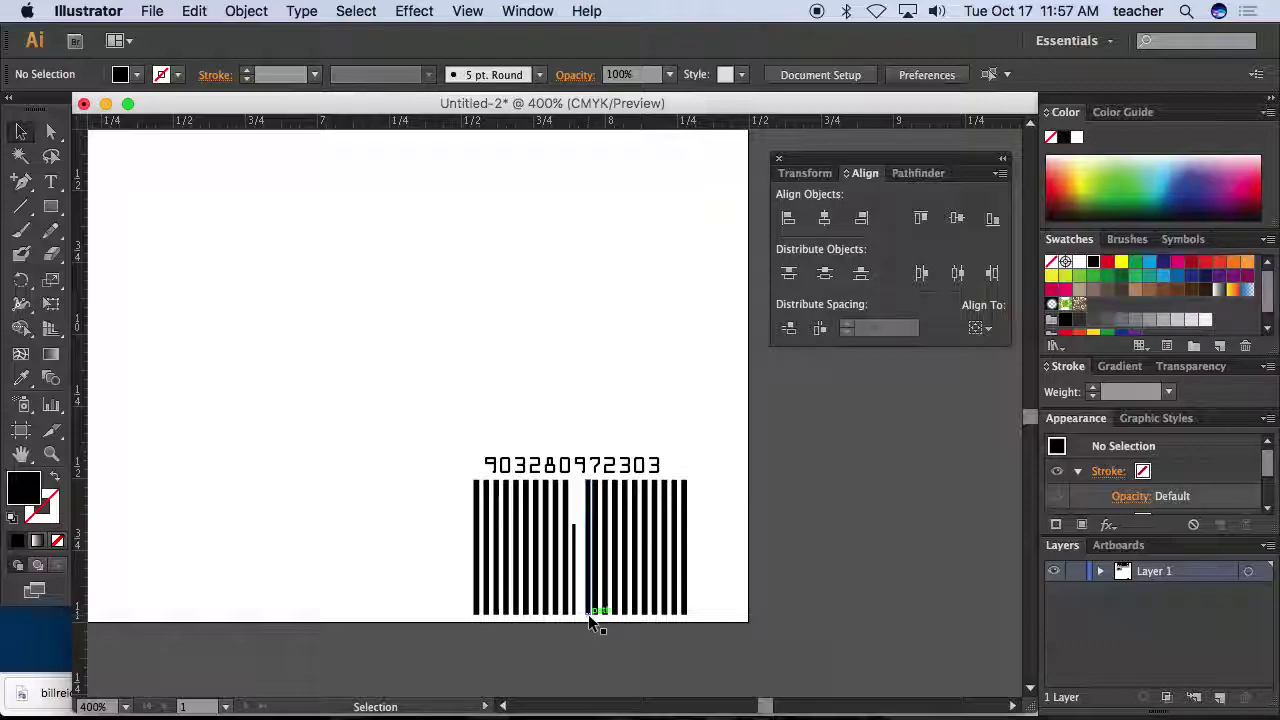
key("super+0")
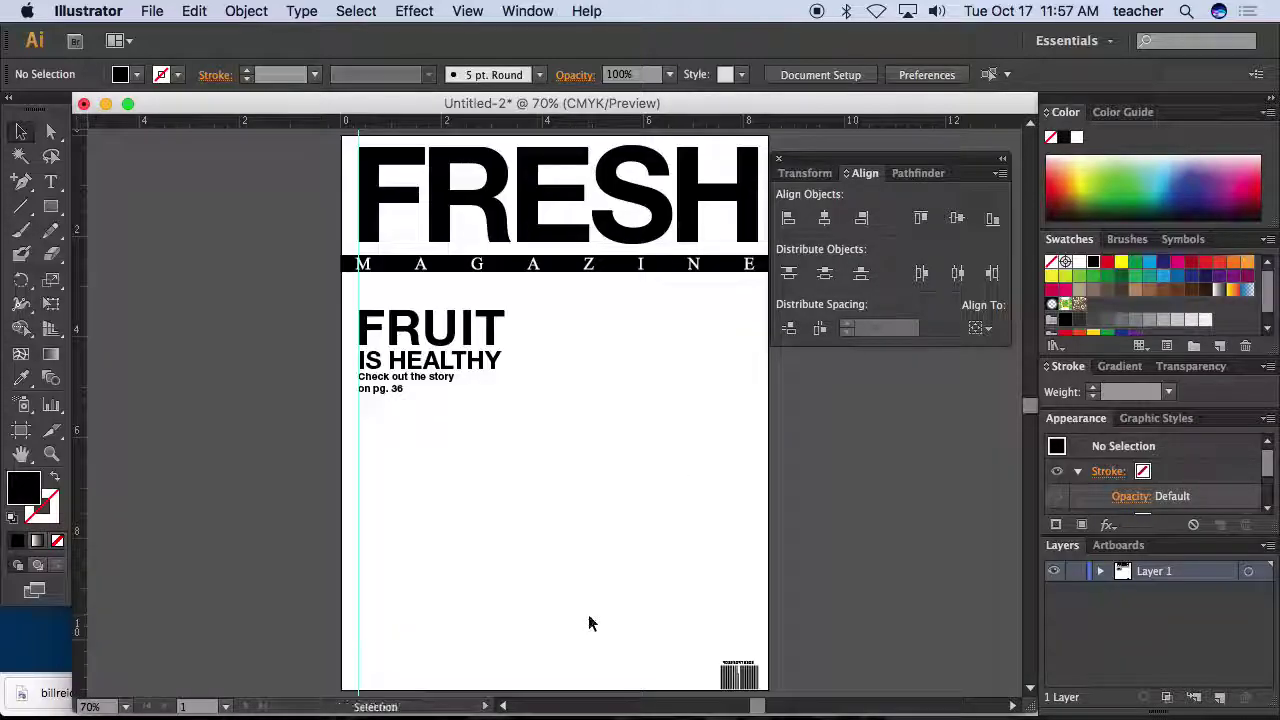
key("space")
left_click_drag(638, 584, 583, 603)
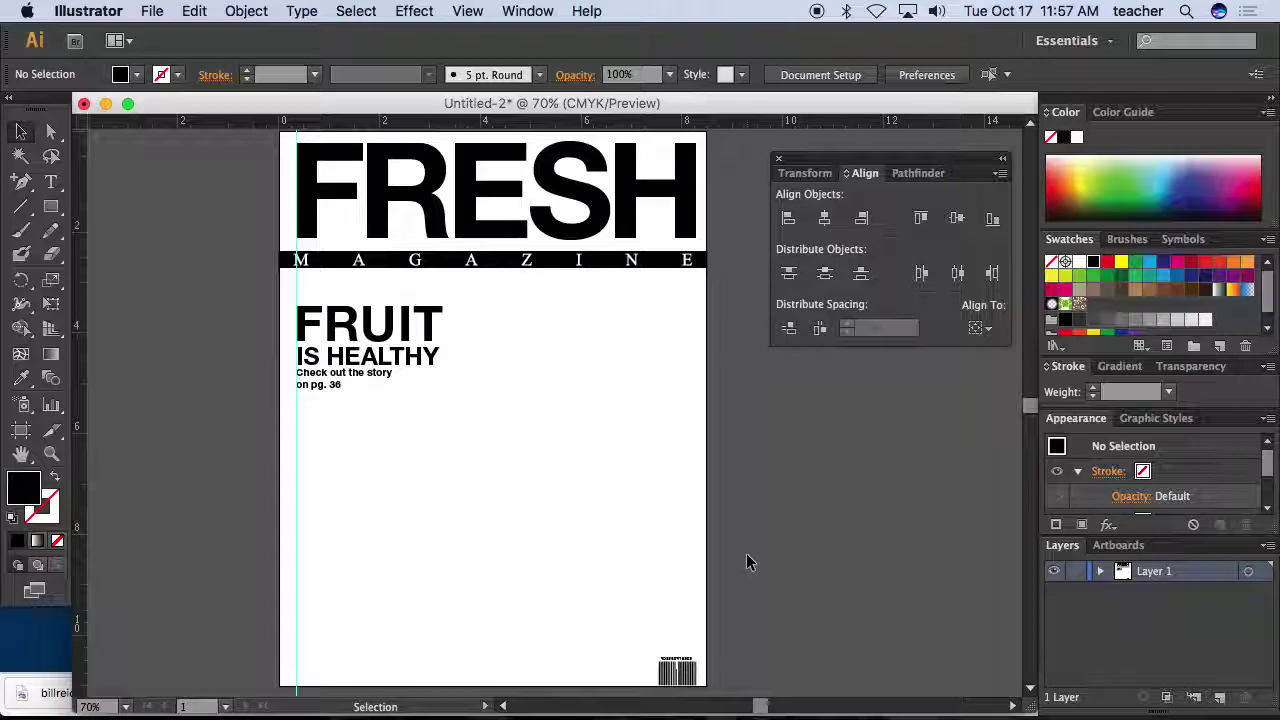